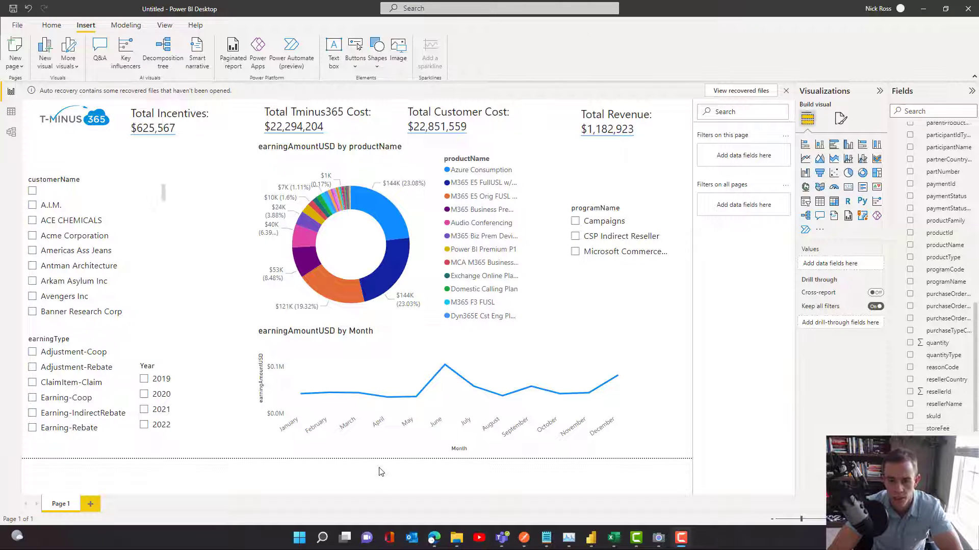
- Filter the incentives report to the year 2022 and the customer Arkam Asylum Inc, and examine the monthly earnings
{"action": "left_click", "coordinate": [144, 430]}
{"action": "left_click", "coordinate": [144, 430]}
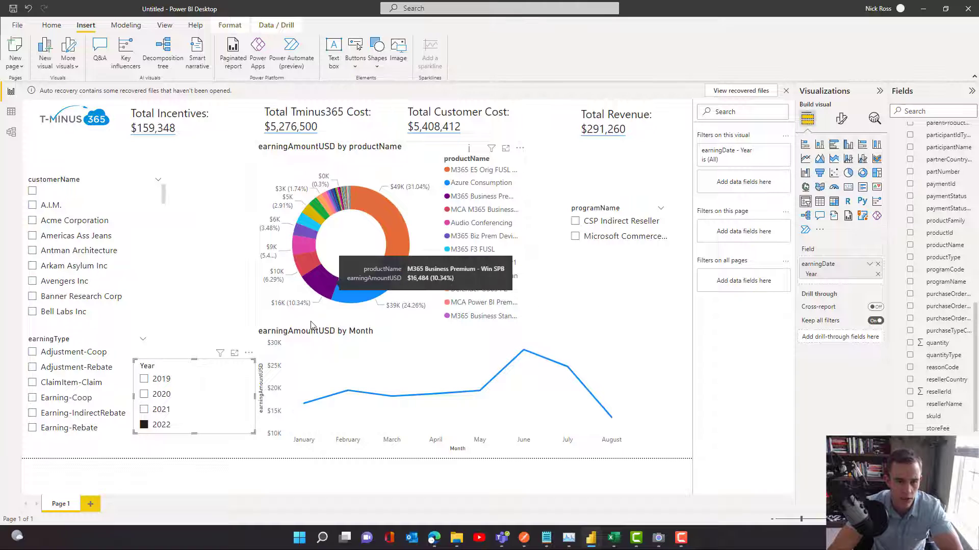
{"action": "scroll", "coordinate": [53, 285], "scroll_direction": "down", "scroll_amount": 2}
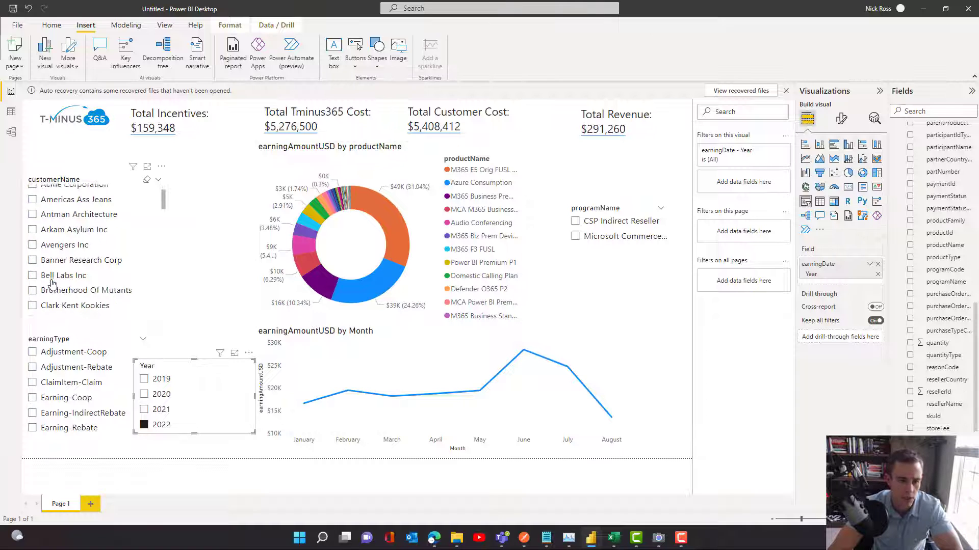
{"action": "left_click", "coordinate": [32, 230]}
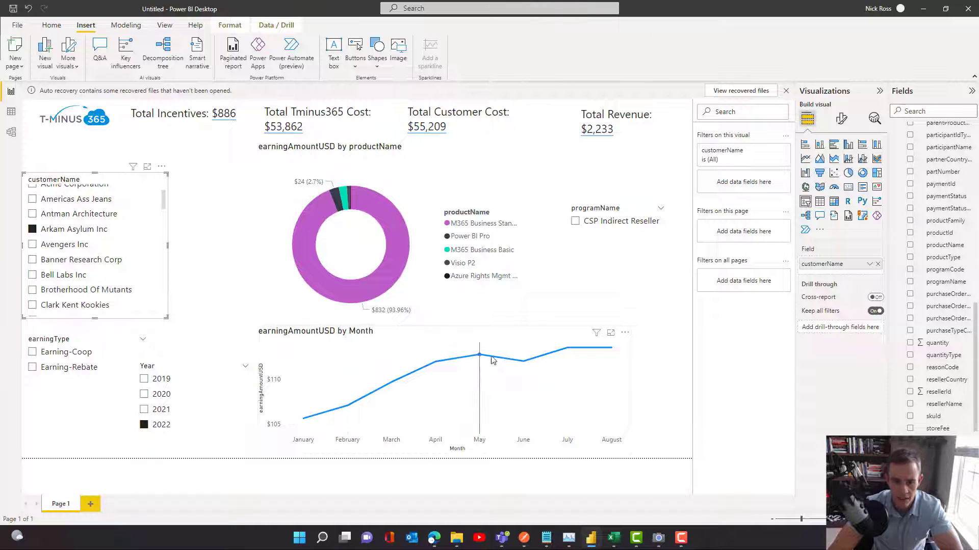
{"action": "mouse_move", "coordinate": [563, 357]}
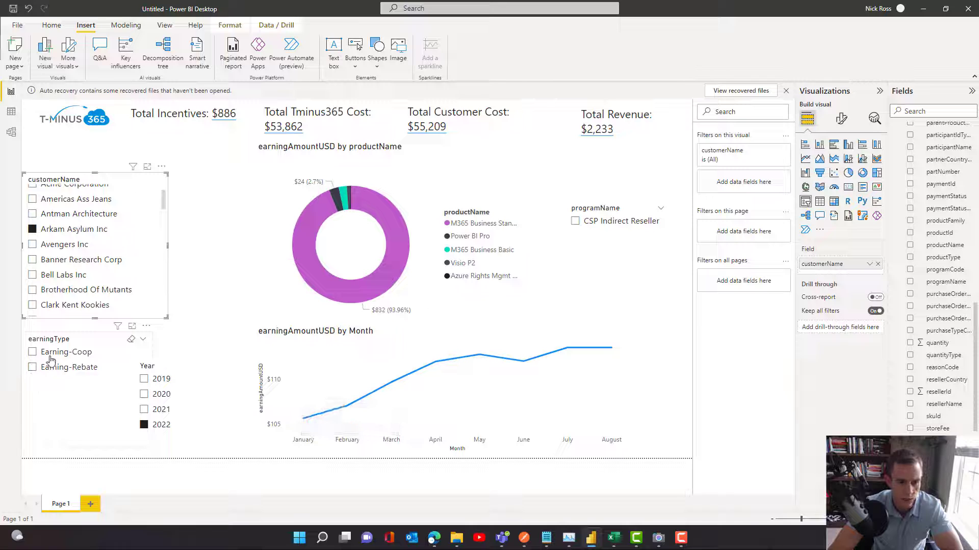
- Try the Earning-Rebate earning type filter and clear it, and check year 2020 before returning to 2022
{"action": "left_click", "coordinate": [51, 371]}
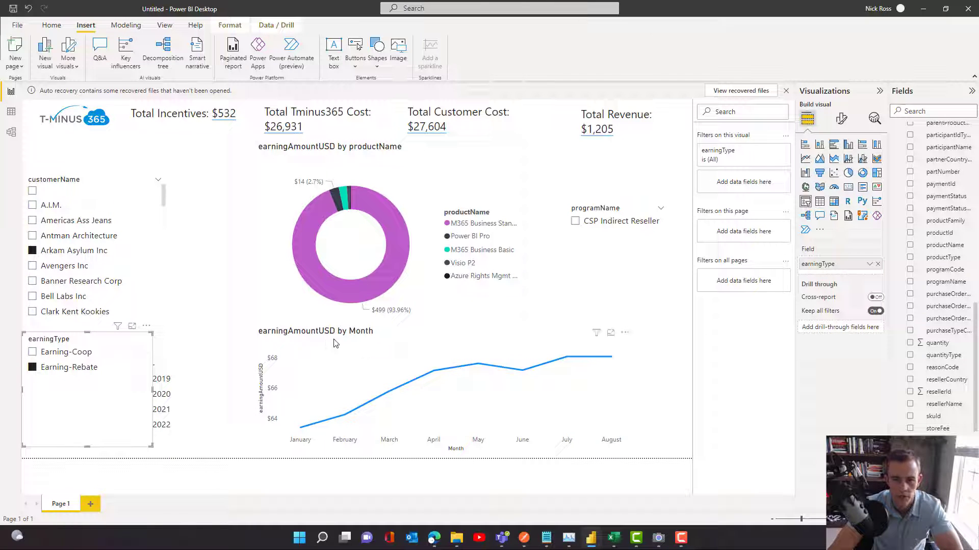
{"action": "left_click", "coordinate": [76, 367]}
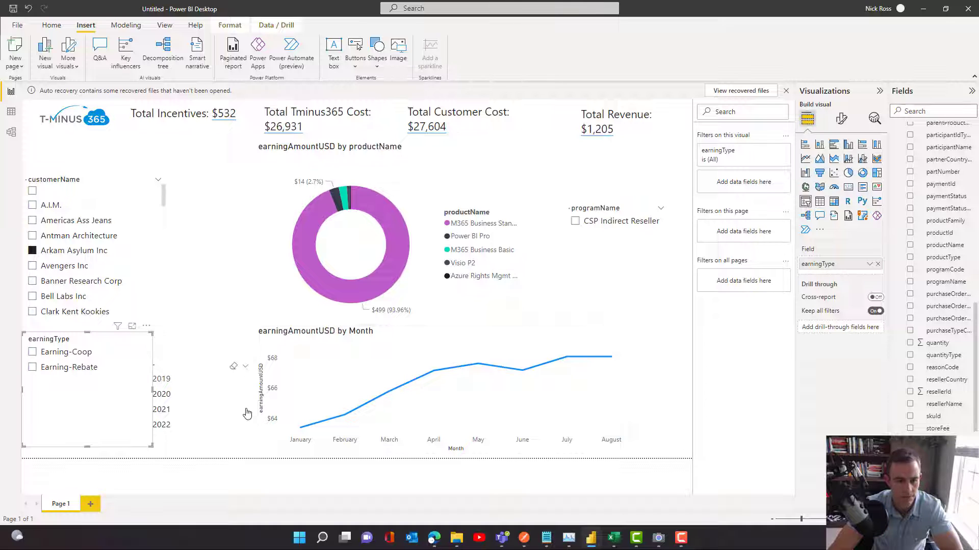
{"action": "left_click", "coordinate": [213, 393]}
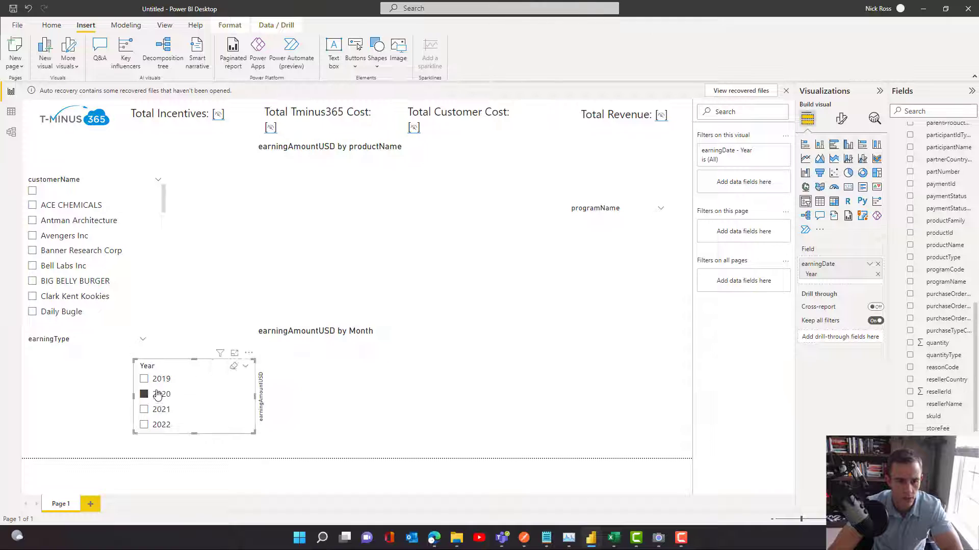
{"action": "left_click", "coordinate": [158, 425]}
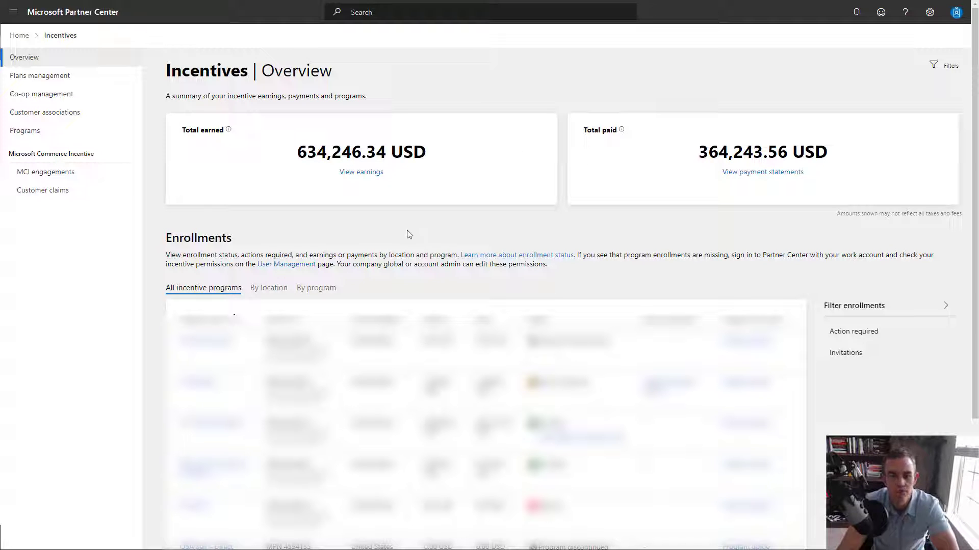
- Open the payouts data export from the earnings overview in Microsoft Partner Center and set its period to 36M
{"action": "left_click", "coordinate": [367, 174]}
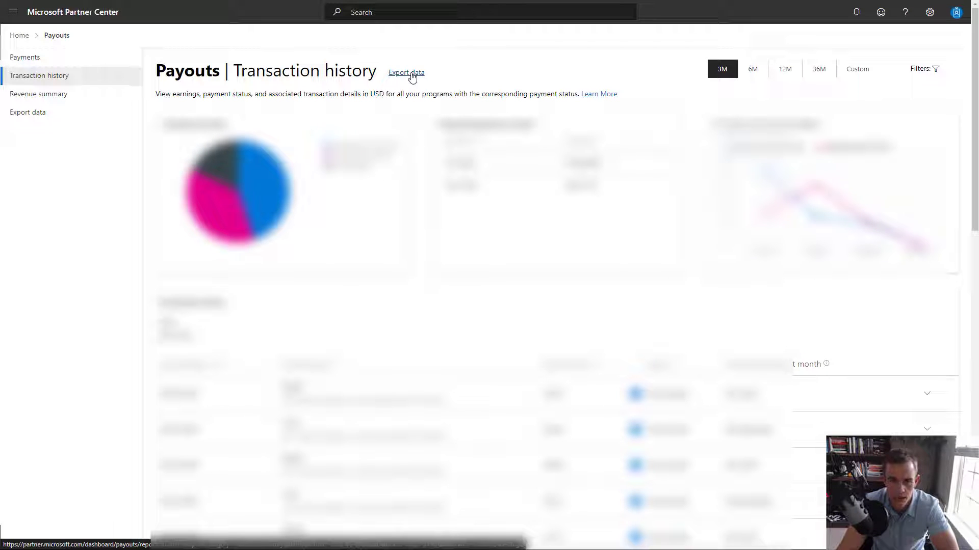
{"action": "left_click", "coordinate": [412, 74]}
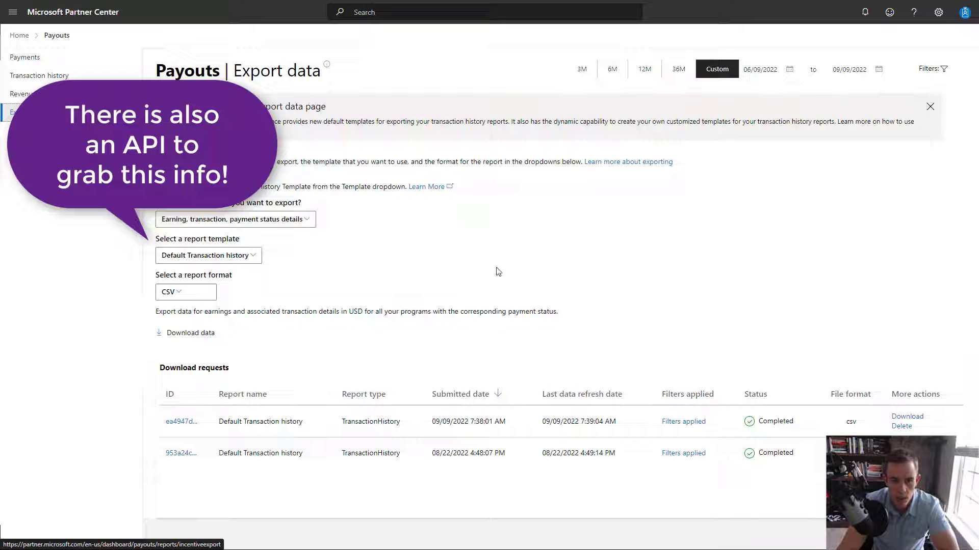
{"action": "left_click", "coordinate": [664, 68]}
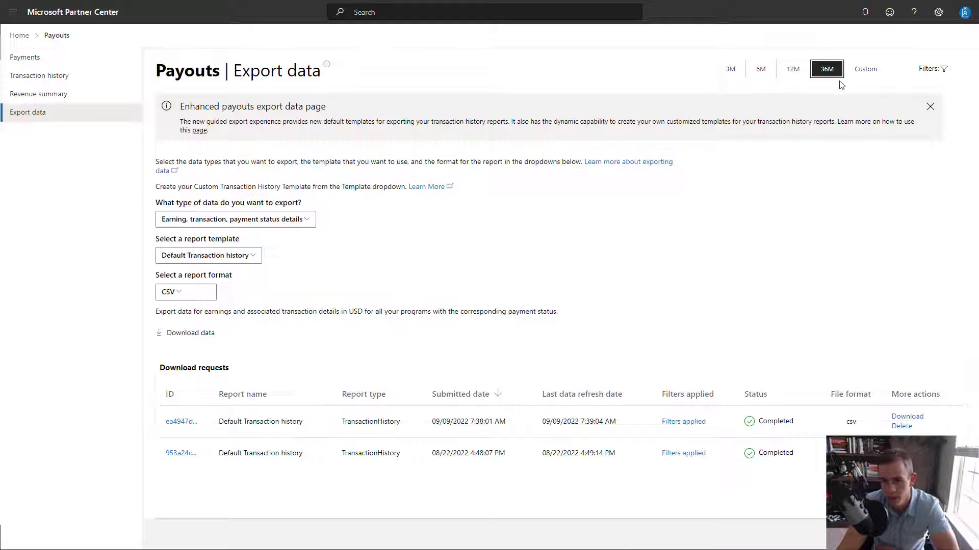
- Check the Program options in the export filters and download the Default Transaction history report submitted 09/09/2022
{"action": "left_click", "coordinate": [924, 71]}
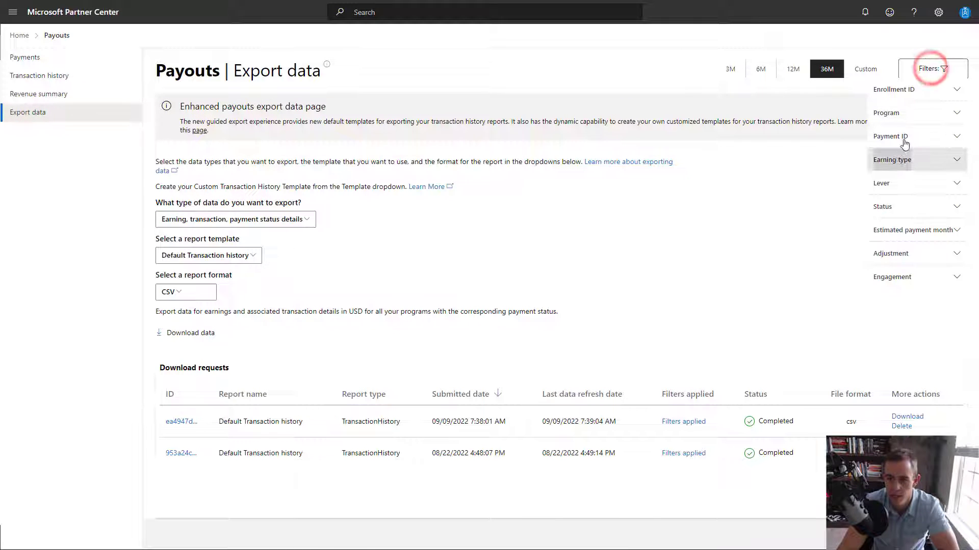
{"action": "left_click", "coordinate": [920, 122]}
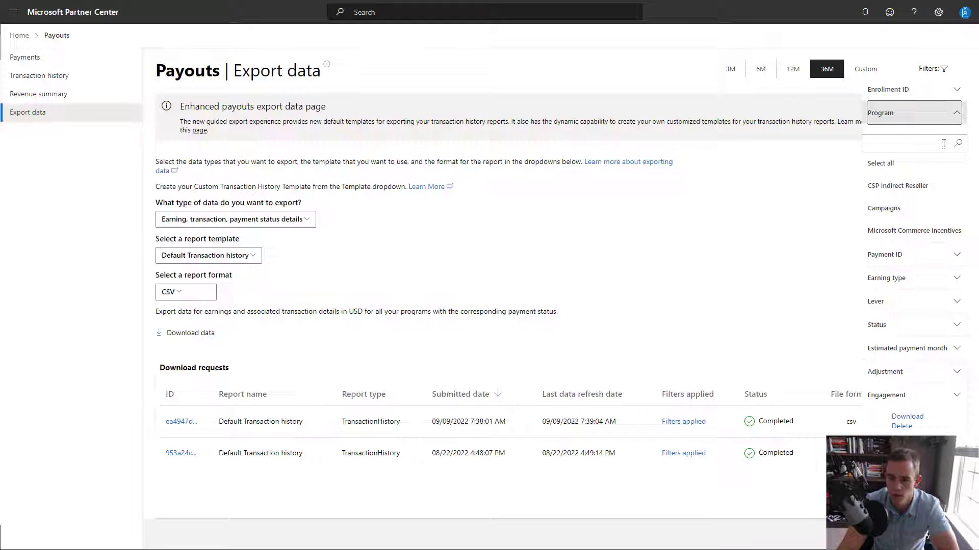
{"action": "left_click", "coordinate": [943, 112]}
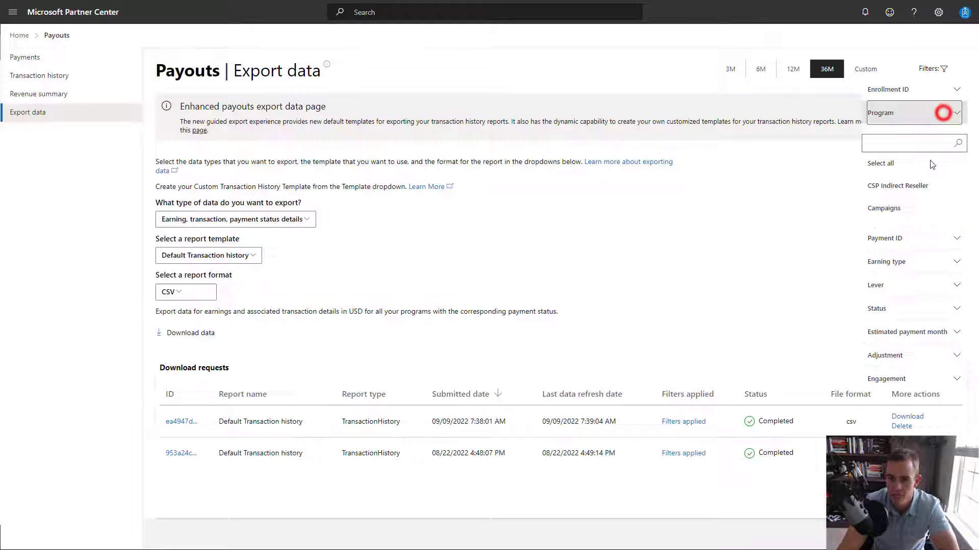
{"action": "left_click", "coordinate": [718, 296]}
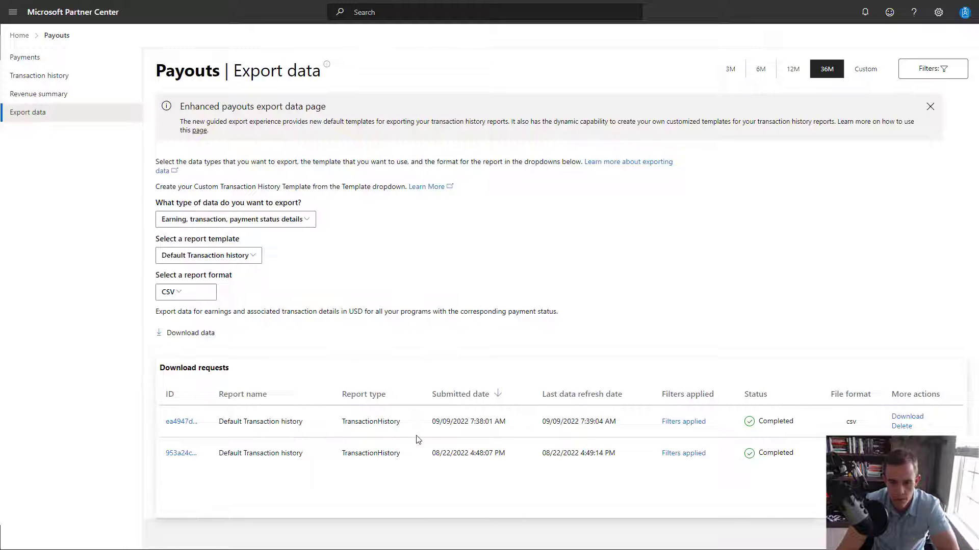
{"action": "left_click", "coordinate": [907, 417]}
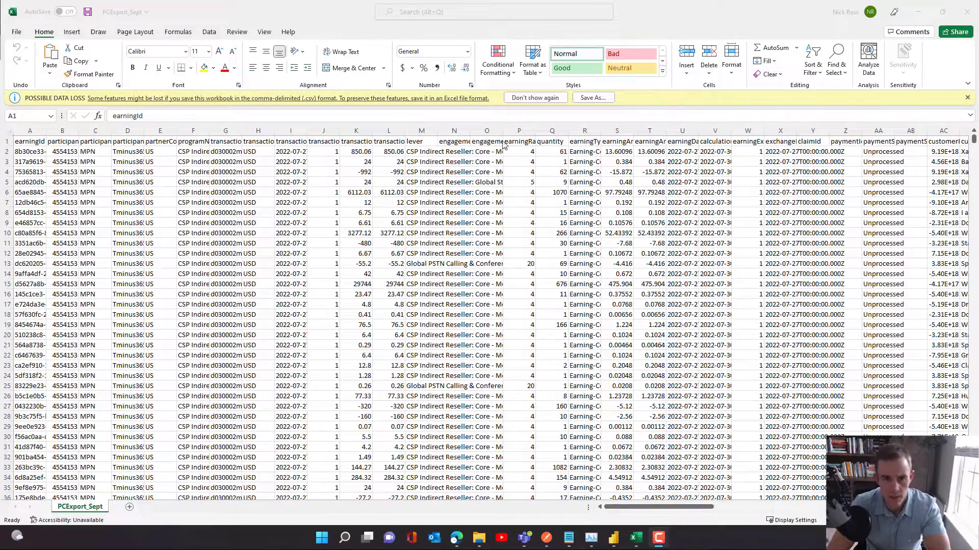
- Convert all the data in the PCExport_Sept sheet in Excel into a table with headers
{"action": "left_click", "coordinate": [497, 182]}
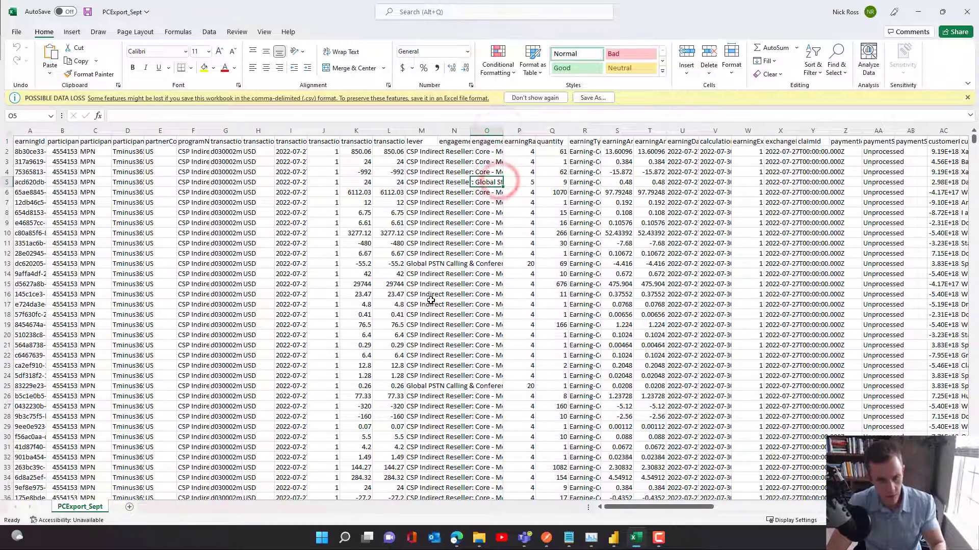
{"action": "key", "text": "ctrl+a"}
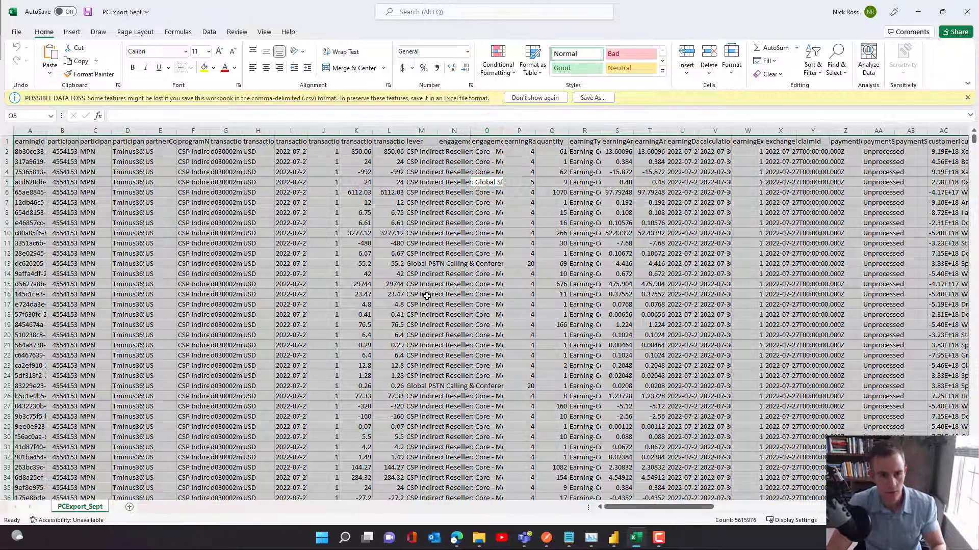
{"action": "left_click", "coordinate": [72, 32]}
{"action": "left_click", "coordinate": [99, 60]}
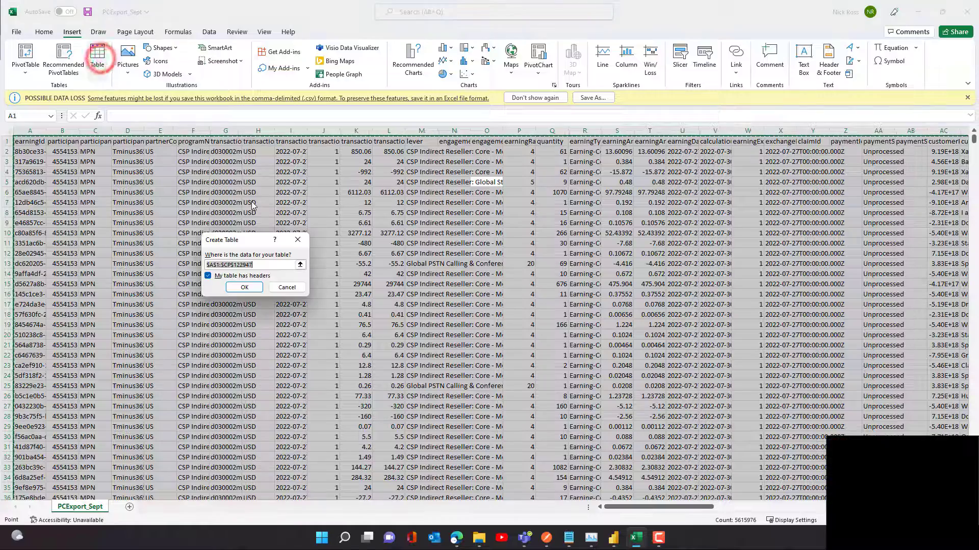
{"action": "key", "text": "Return"}
- Widen the productName column of the table so that full product names fit
{"action": "left_click_drag", "start_coordinate": [658, 511], "coordinate": [702, 487]}
{"action": "left_click_drag", "start_coordinate": [515, 244], "coordinate": [508, 236]}
{"action": "left_click", "coordinate": [416, 172]}
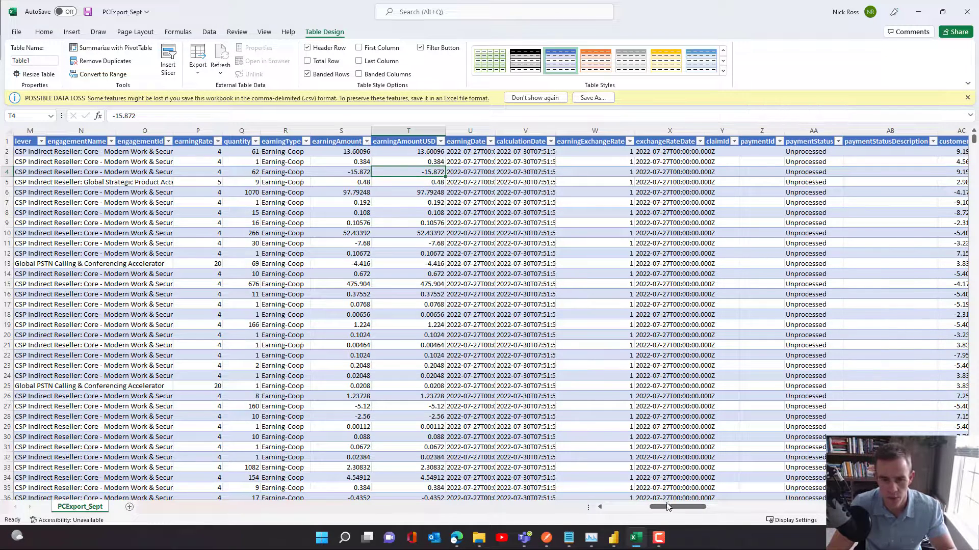
{"action": "left_click_drag", "start_coordinate": [667, 506], "coordinate": [716, 507]}
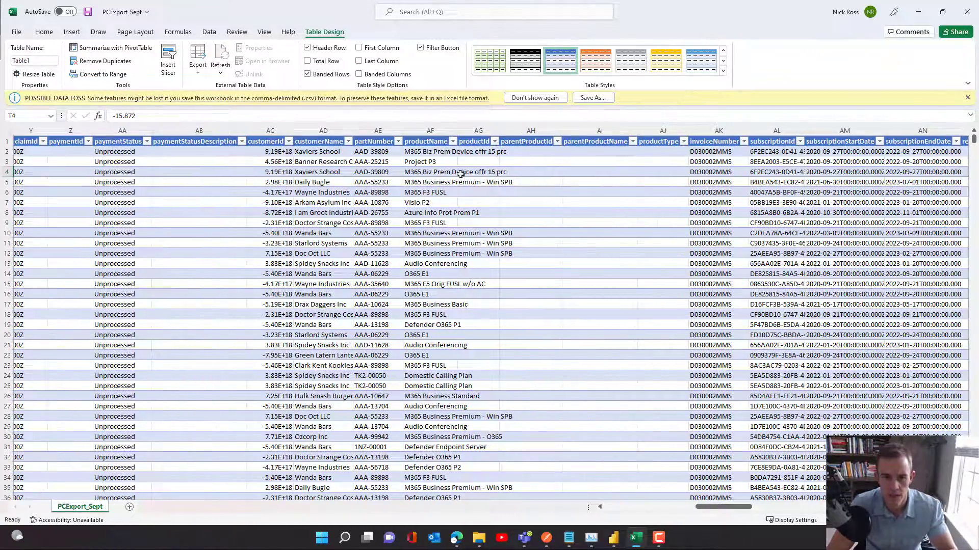
{"action": "left_click_drag", "start_coordinate": [459, 134], "coordinate": [540, 134]}
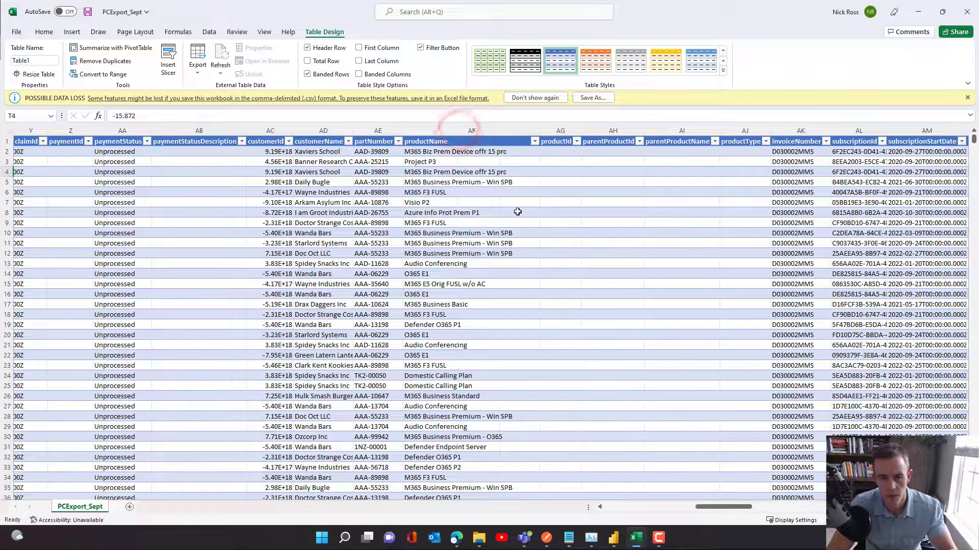
- Look through the whole productName filter list and close it without applying a filter
{"action": "left_click", "coordinate": [535, 154]}
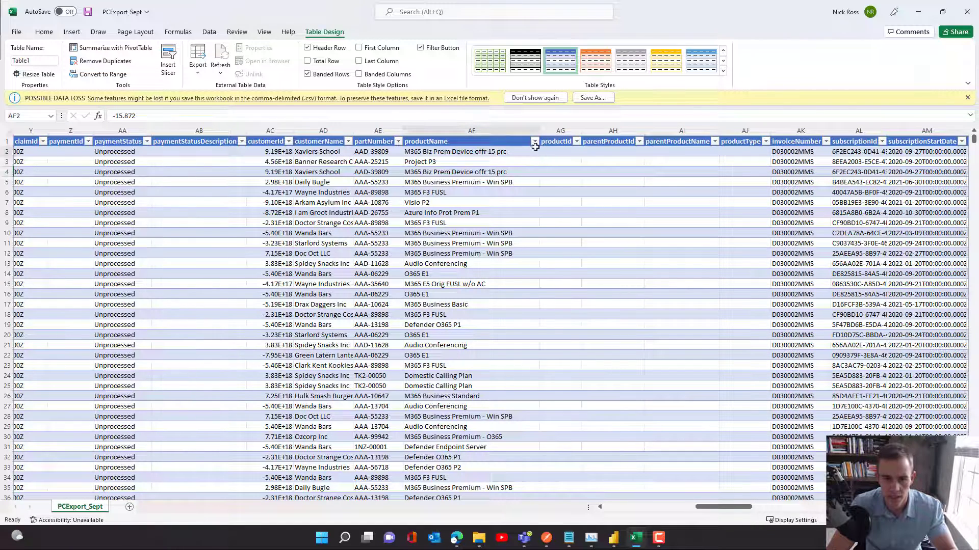
{"action": "left_click", "coordinate": [534, 141]}
{"action": "scroll", "coordinate": [510, 278], "scroll_direction": "down", "scroll_amount": 5}
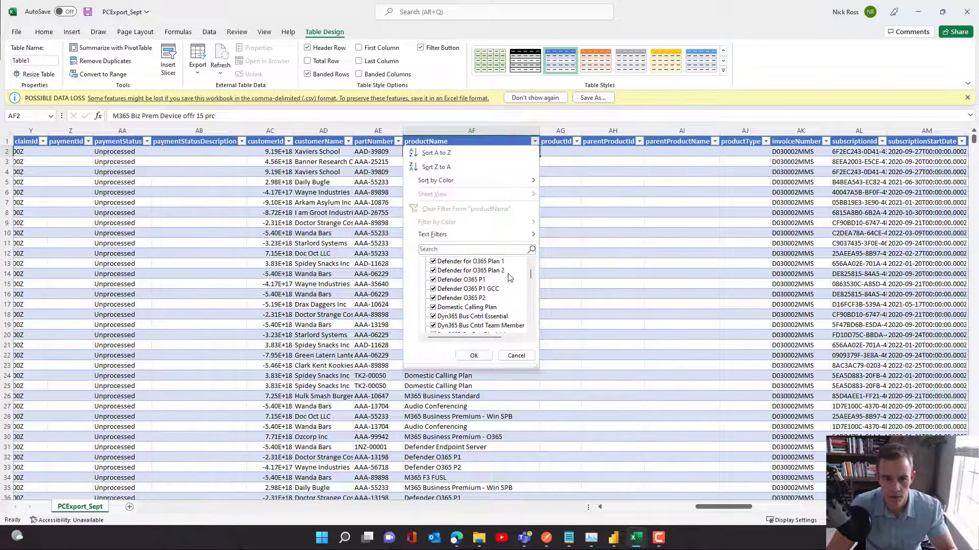
{"action": "left_click_drag", "start_coordinate": [531, 280], "coordinate": [530, 275]}
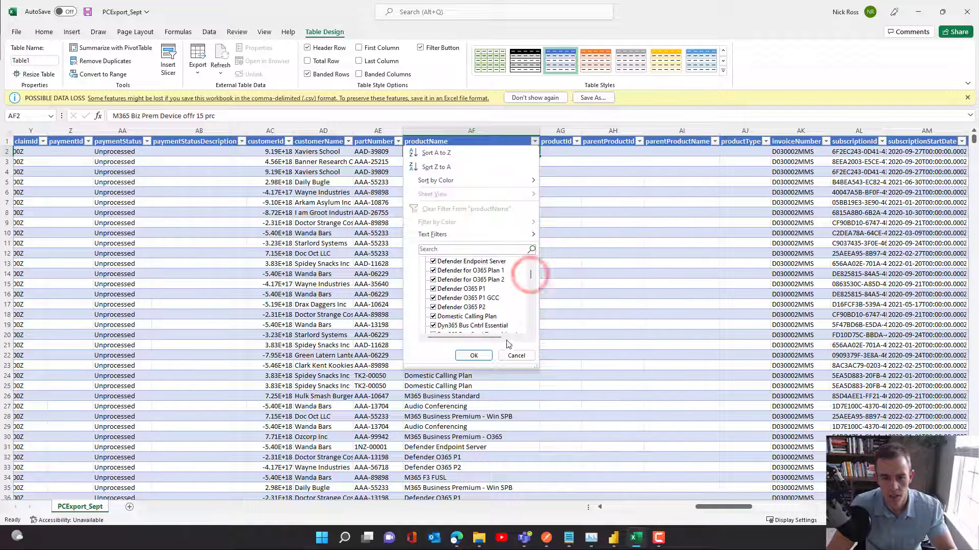
{"action": "scroll", "coordinate": [530, 274], "scroll_direction": "down", "scroll_amount": 15}
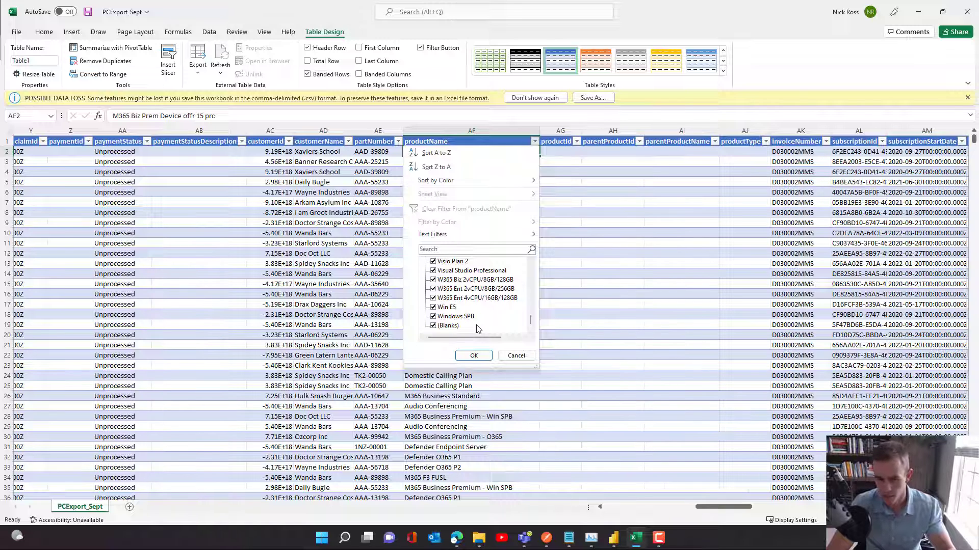
{"action": "left_click", "coordinate": [516, 356]}
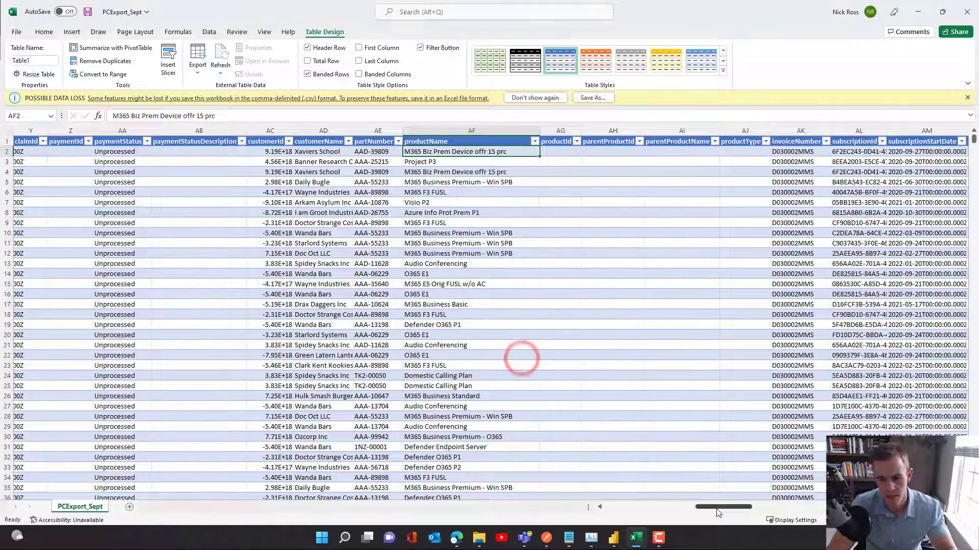
{"action": "mouse_move", "coordinate": [723, 509]}
{"action": "left_mouse_down"}
{"action": "mouse_move", "coordinate": [845, 489]}
{"action": "mouse_move", "coordinate": [713, 495]}
{"action": "left_mouse_up"}
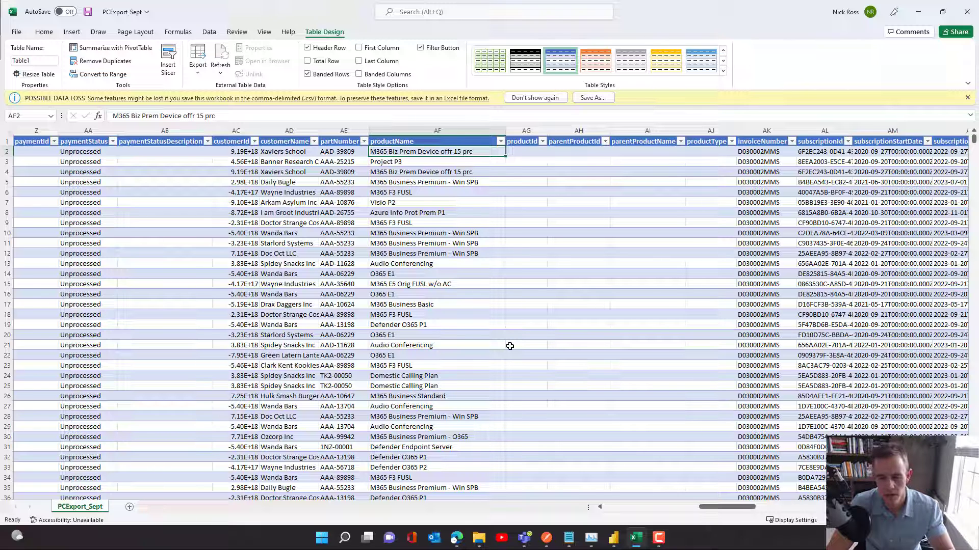
- Switch to Power BI Desktop, import PCExport_Sept.csv as the data source and open it for transformation in Power Query Editor
{"action": "left_click", "coordinate": [613, 537]}
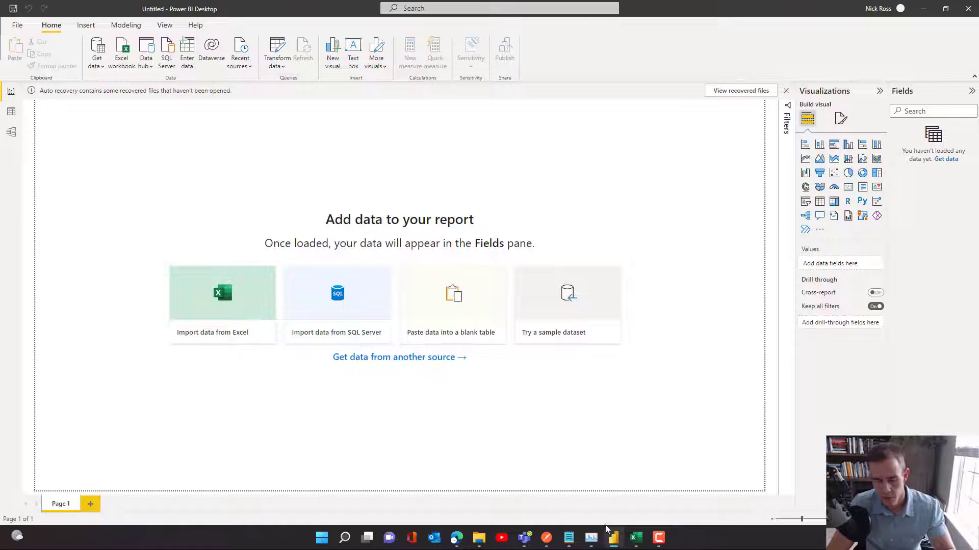
{"action": "left_click", "coordinate": [227, 292]}
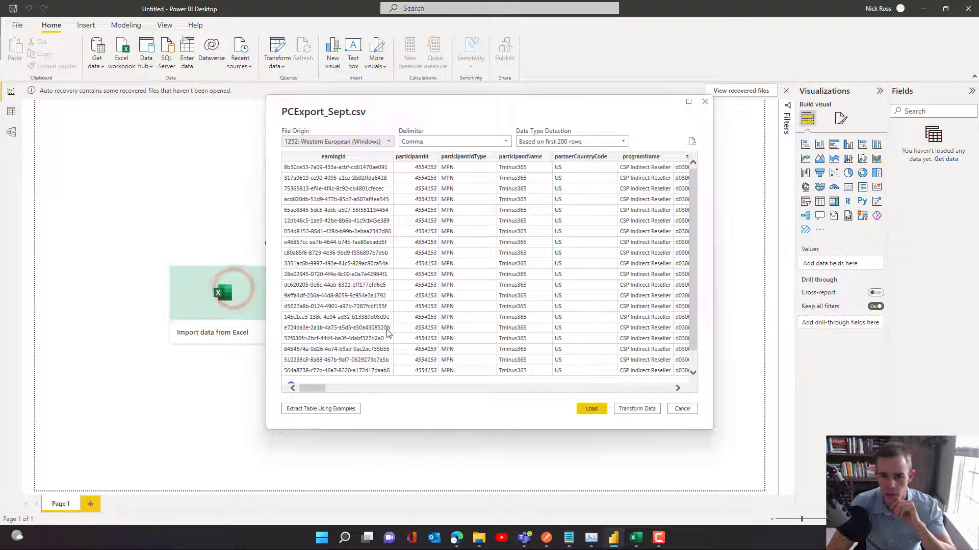
{"action": "left_click", "coordinate": [631, 411]}
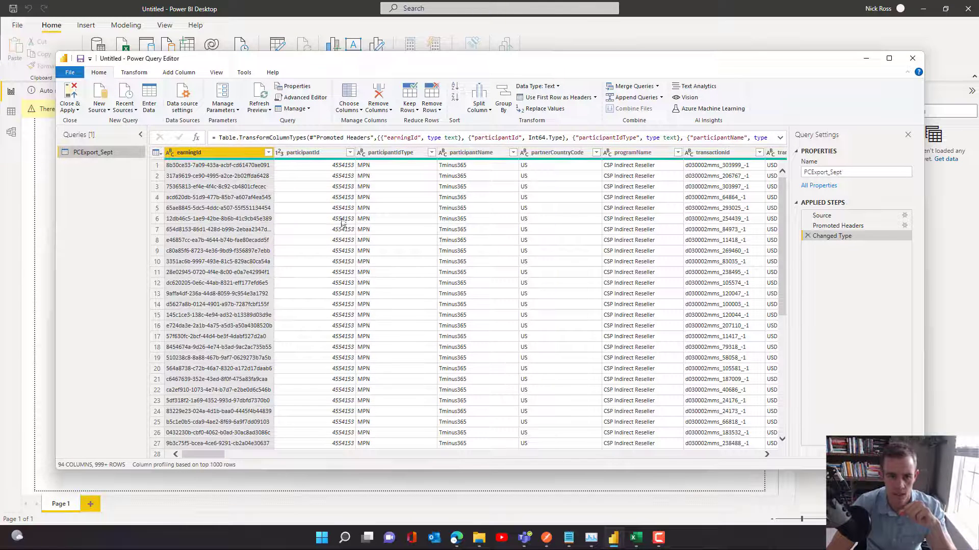
- Remove the participantId column from the PCExport_Sept query
{"action": "left_click", "coordinate": [326, 152]}
{"action": "right_click", "coordinate": [334, 153]}
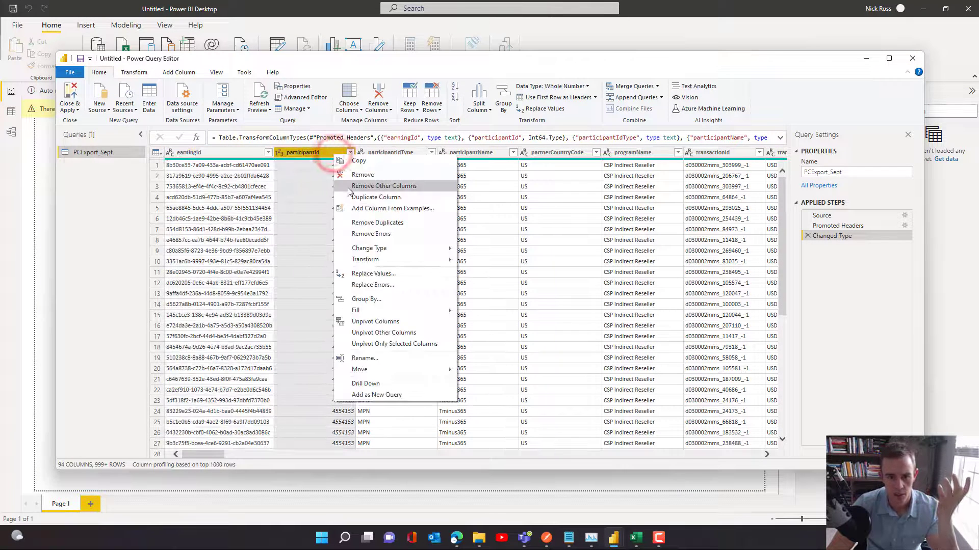
{"action": "left_click", "coordinate": [345, 176]}
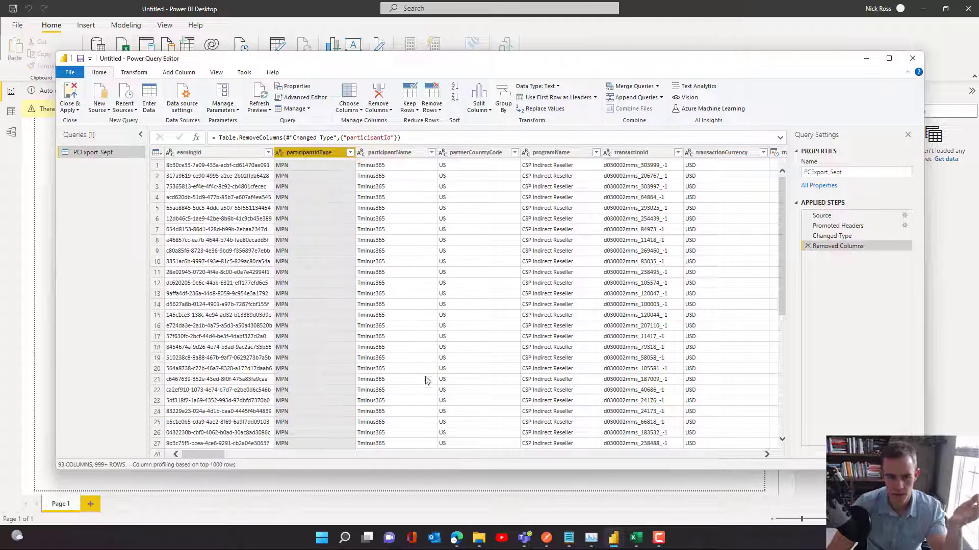
- Remove the transactionExchangeRate column from the PCExport_Sept query
{"action": "left_click_drag", "start_coordinate": [212, 453], "coordinate": [256, 448]}
{"action": "left_click", "coordinate": [502, 152]}
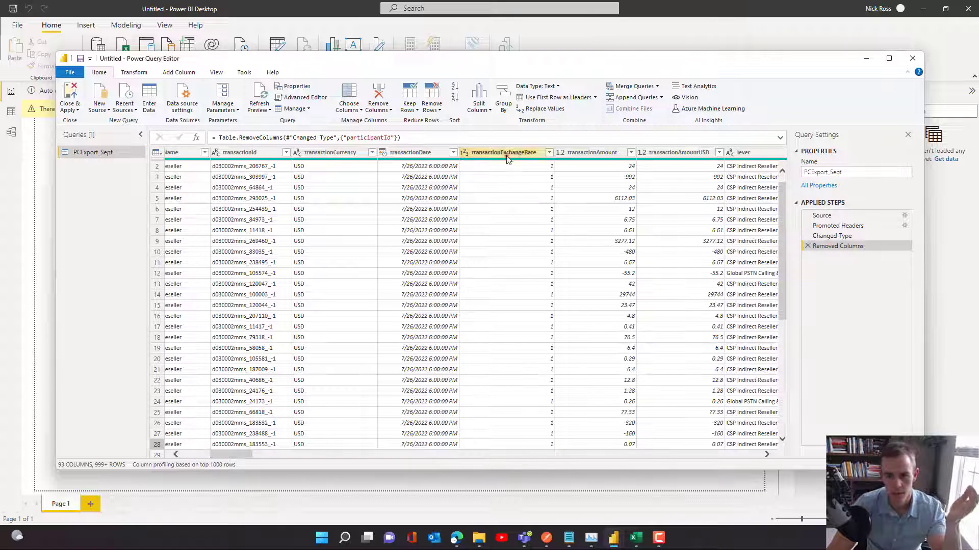
{"action": "right_click", "coordinate": [506, 155]}
{"action": "left_click", "coordinate": [530, 219]}
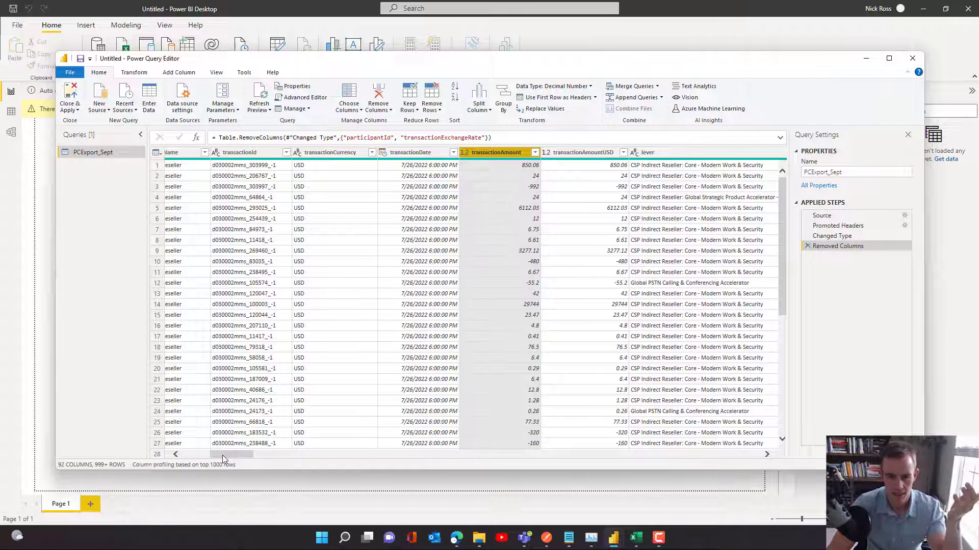
- Remove the engagementName column from the PCExport_Sept query
{"action": "left_click_drag", "start_coordinate": [222, 455], "coordinate": [256, 455]}
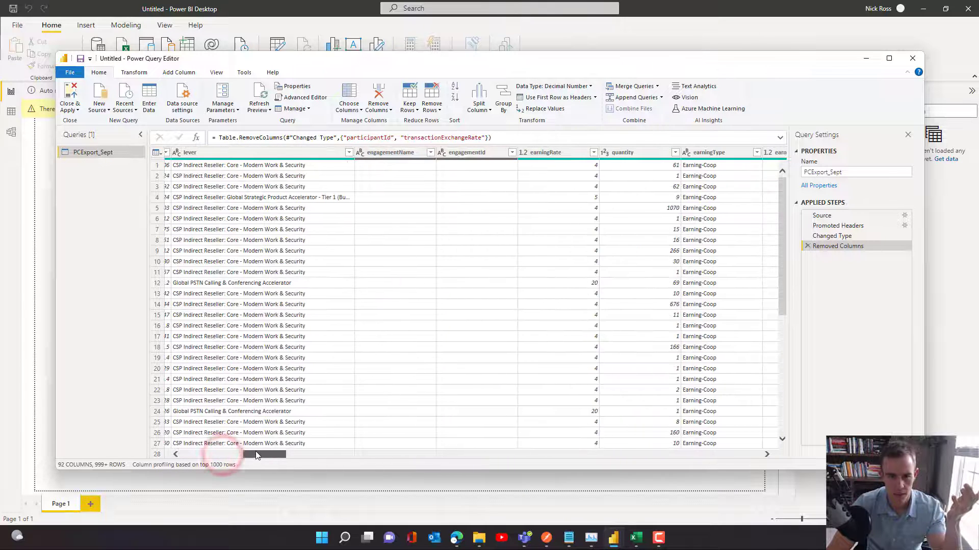
{"action": "right_click", "coordinate": [386, 154]}
{"action": "left_click", "coordinate": [400, 170]}
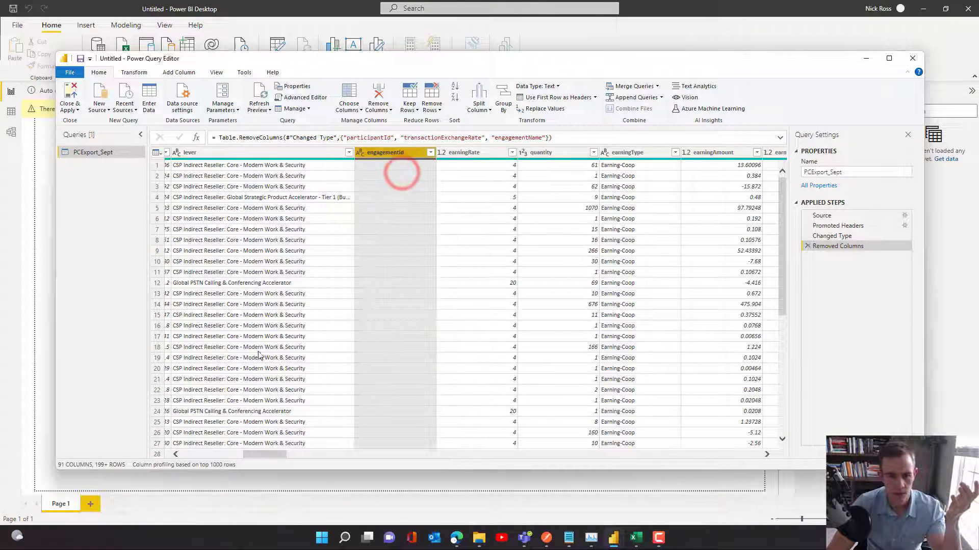
- Replace the blank values in the productName column with "Azure Consumption"
{"action": "left_click_drag", "start_coordinate": [249, 452], "coordinate": [355, 433]}
{"action": "right_click", "coordinate": [368, 154]}
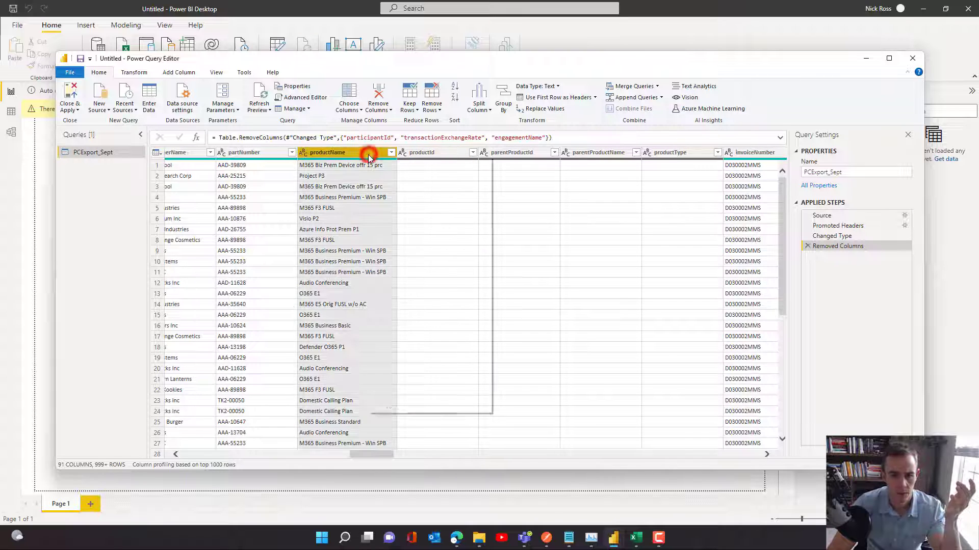
{"action": "left_click", "coordinate": [408, 274]}
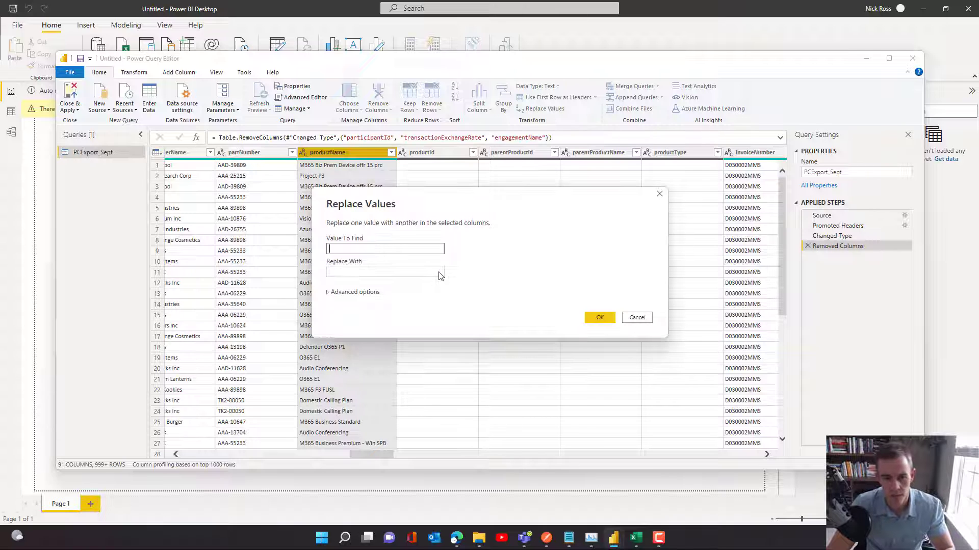
{"action": "left_click", "coordinate": [411, 268]}
{"action": "type", "text": "Azure "}
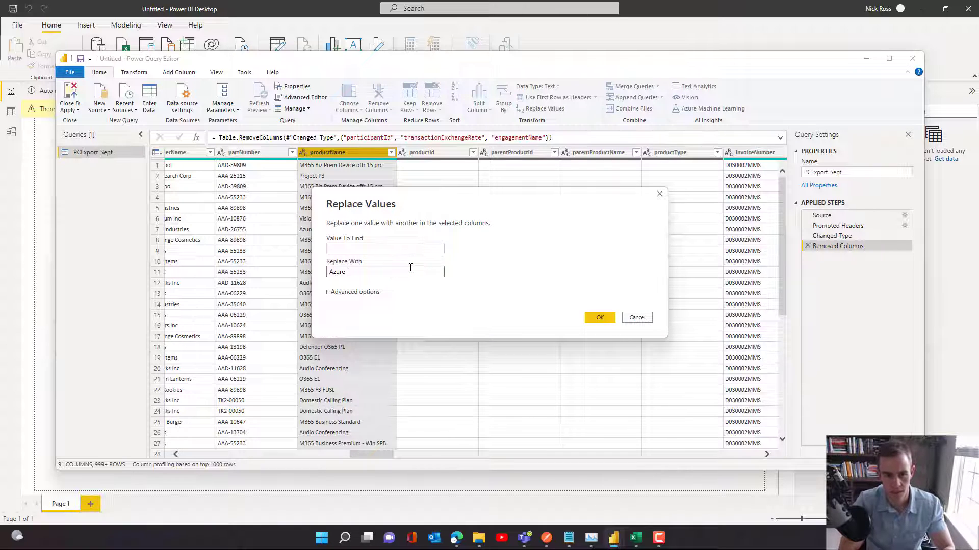
{"action": "type", "text": "Consumptio"}
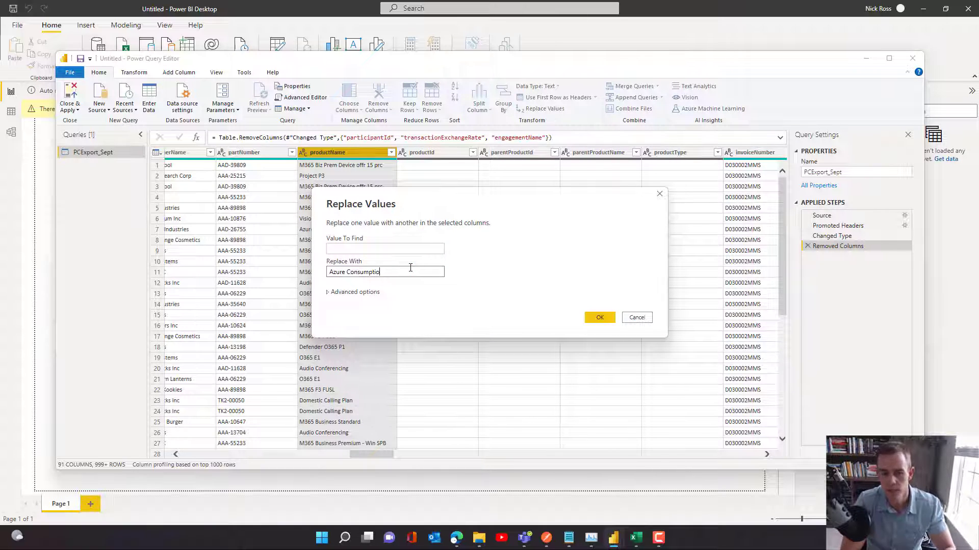
{"action": "type", "text": "n"}
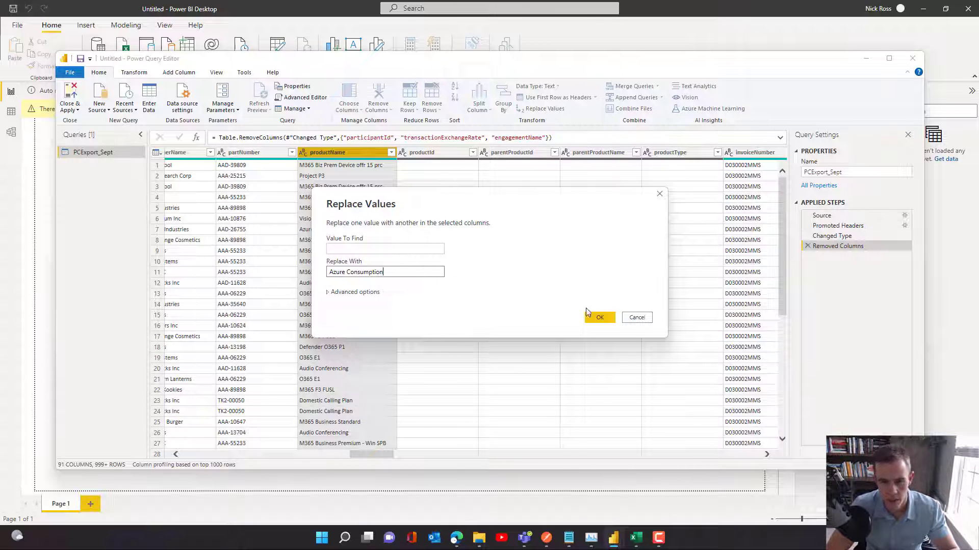
{"action": "left_click", "coordinate": [599, 318]}
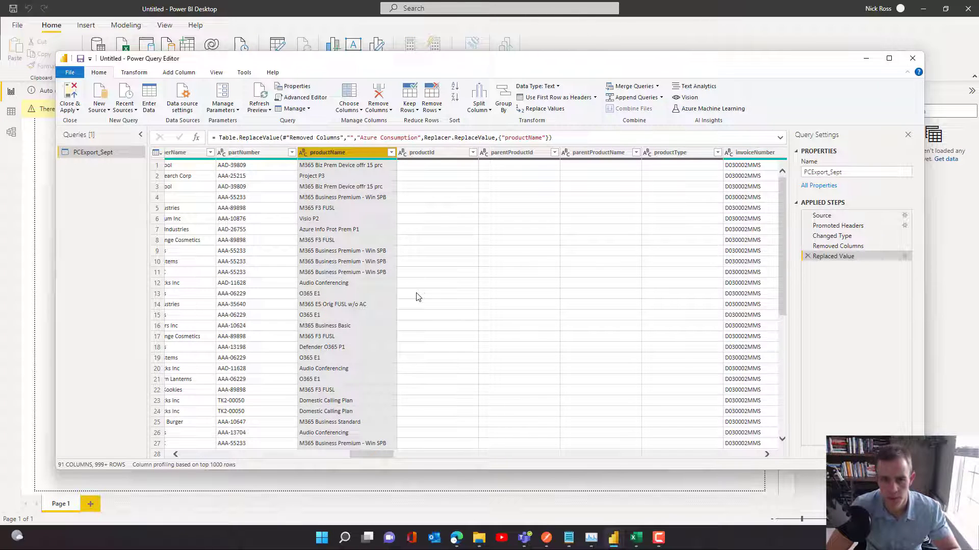
- Check the productName column, then close Power Query Editor and apply the changes to load PCExport_Sept into the report
{"action": "scroll", "coordinate": [390, 403], "scroll_direction": "down", "scroll_amount": 14}
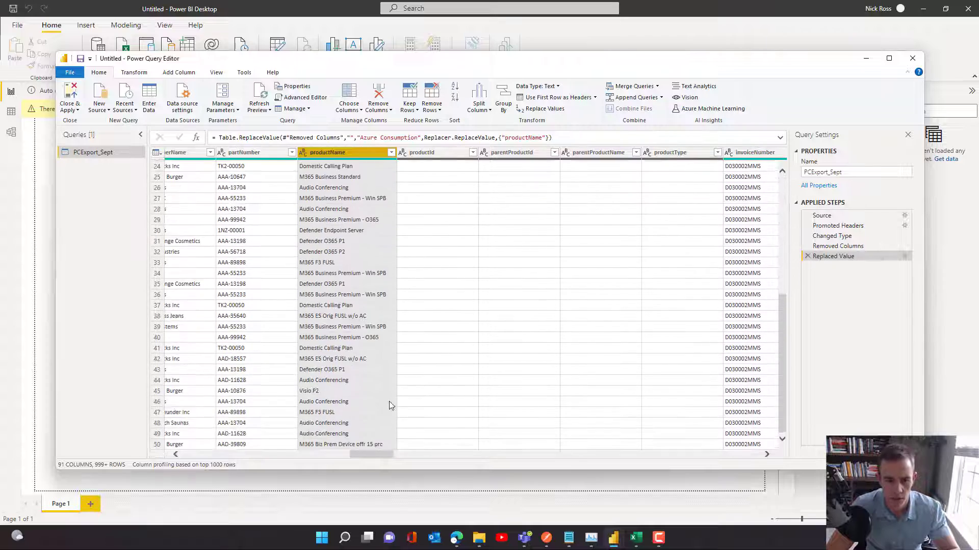
{"action": "scroll", "coordinate": [389, 401], "scroll_direction": "up", "scroll_amount": 14}
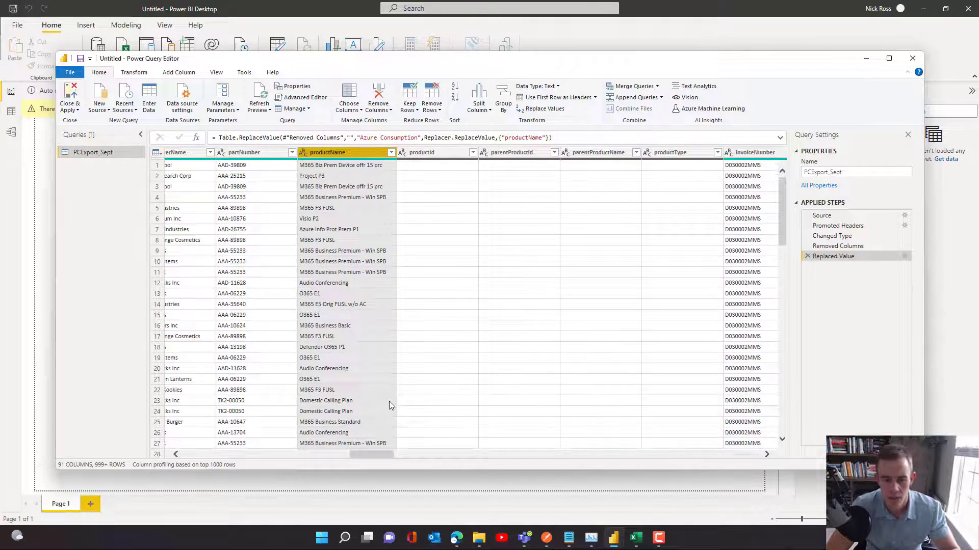
{"action": "left_click_drag", "start_coordinate": [386, 461], "coordinate": [389, 452]}
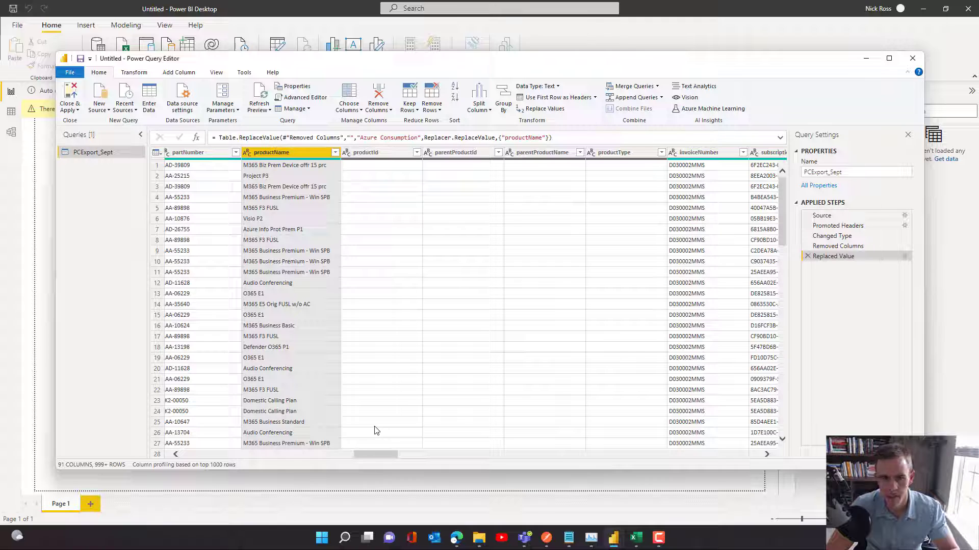
{"action": "left_click", "coordinate": [70, 99]}
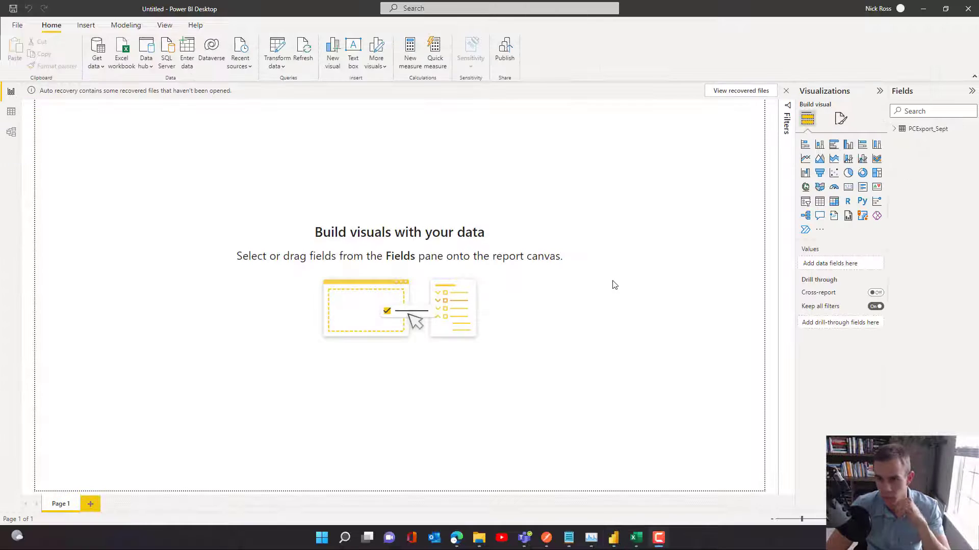
- Add a customerName slicer to Page 1 and place it along the canvas's left edge, leaving space above it
{"action": "left_click", "coordinate": [896, 131]}
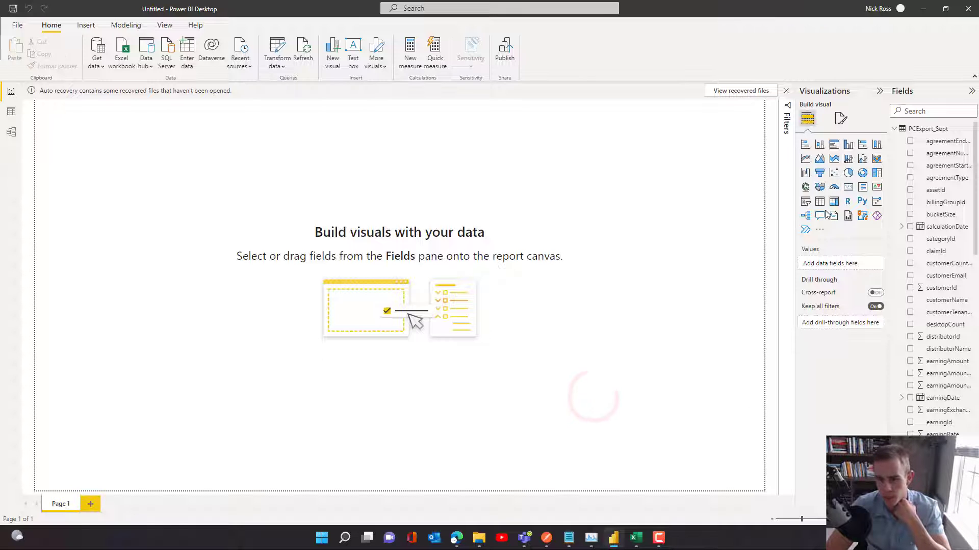
{"action": "left_click", "coordinate": [805, 202]}
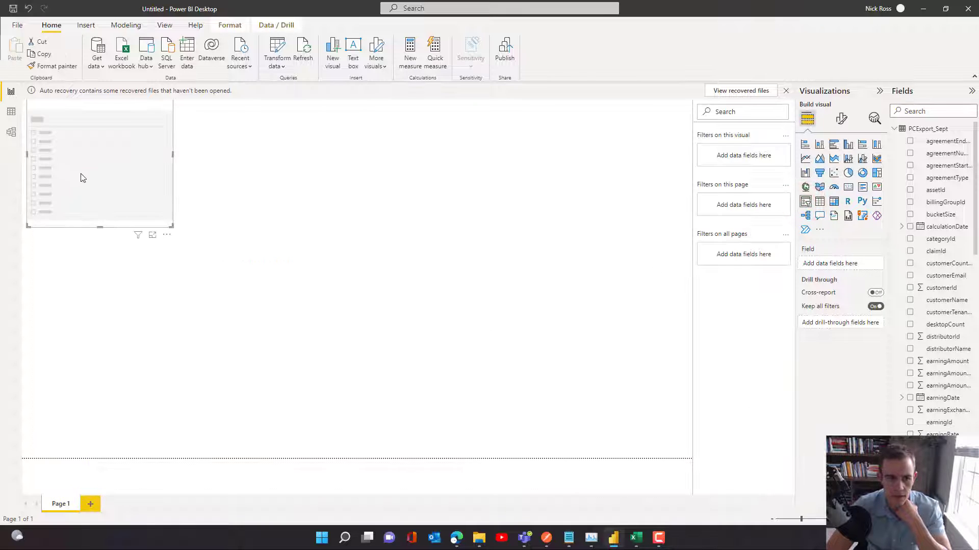
{"action": "left_click_drag", "start_coordinate": [82, 175], "coordinate": [80, 265]}
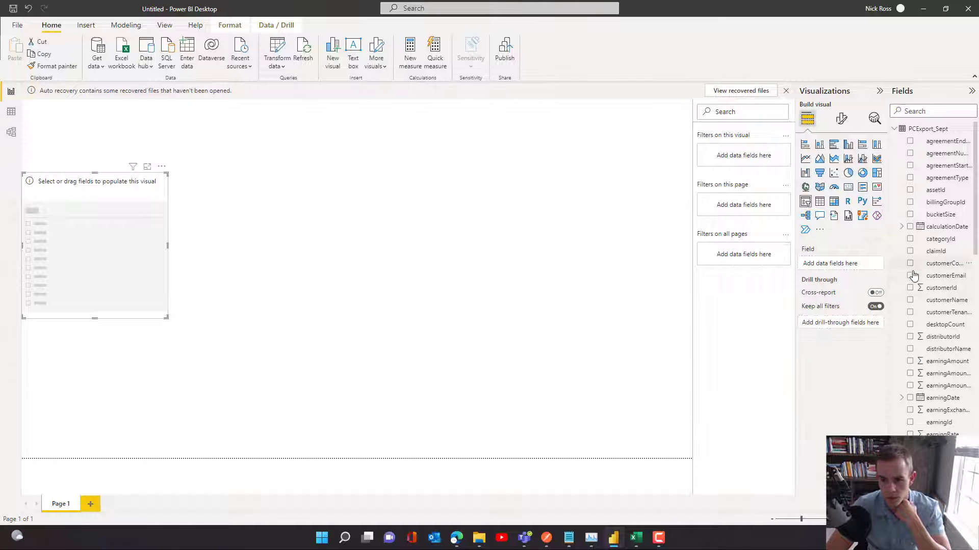
{"action": "left_click", "coordinate": [910, 300]}
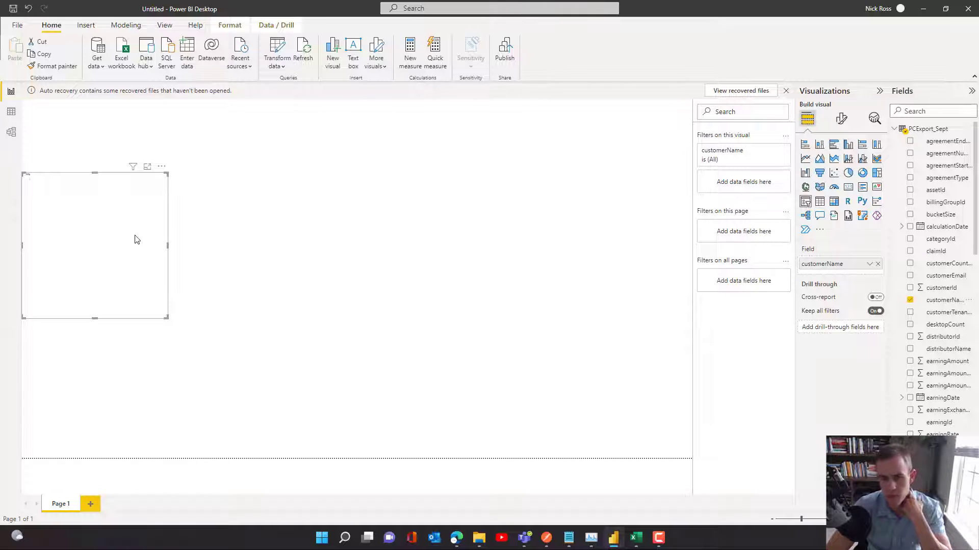
{"action": "scroll", "coordinate": [108, 228], "scroll_direction": "down", "scroll_amount": 1}
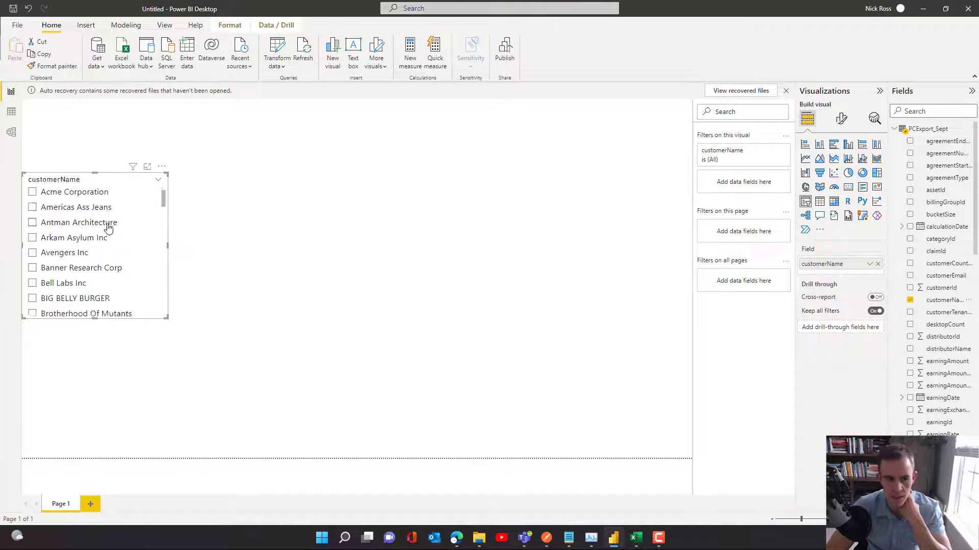
{"action": "scroll", "coordinate": [108, 227], "scroll_direction": "down", "scroll_amount": 2}
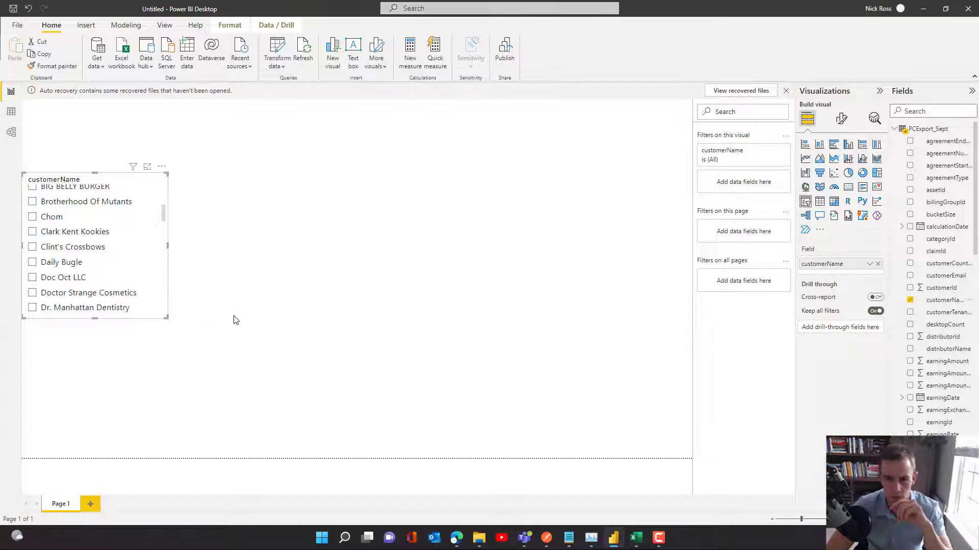
{"action": "left_click", "coordinate": [536, 274]}
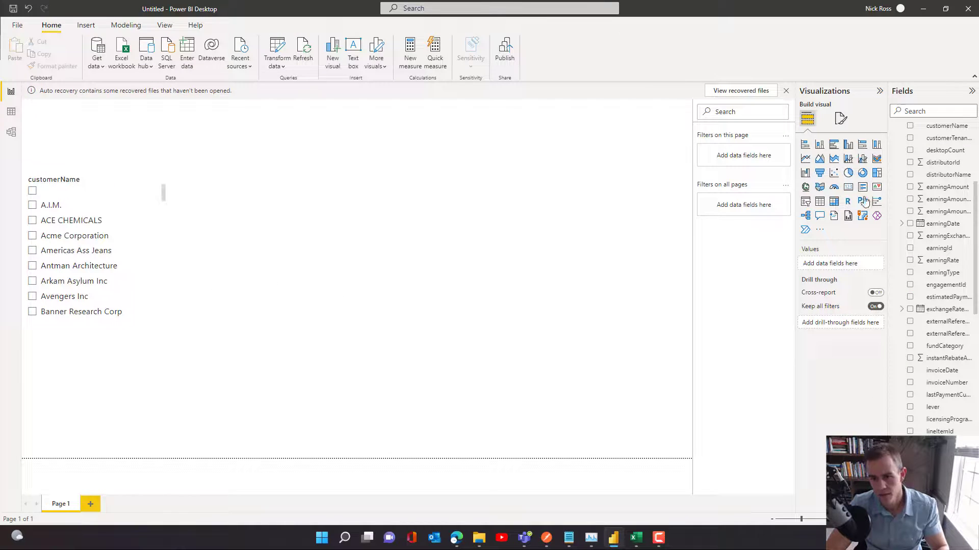
- Add an earningType slicer, shrink it to fit its options and place it directly beneath the customerName slicer
{"action": "left_click", "coordinate": [804, 204]}
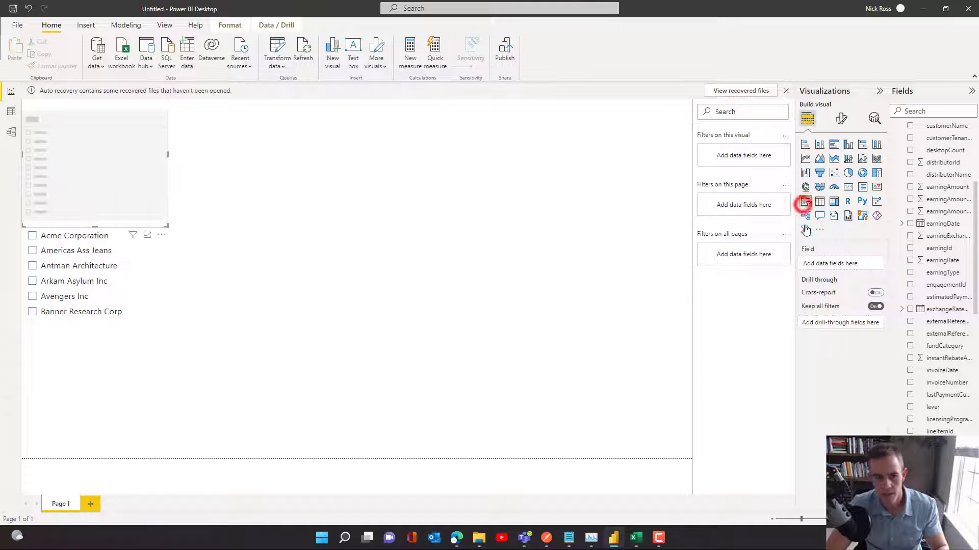
{"action": "left_click", "coordinate": [910, 273]}
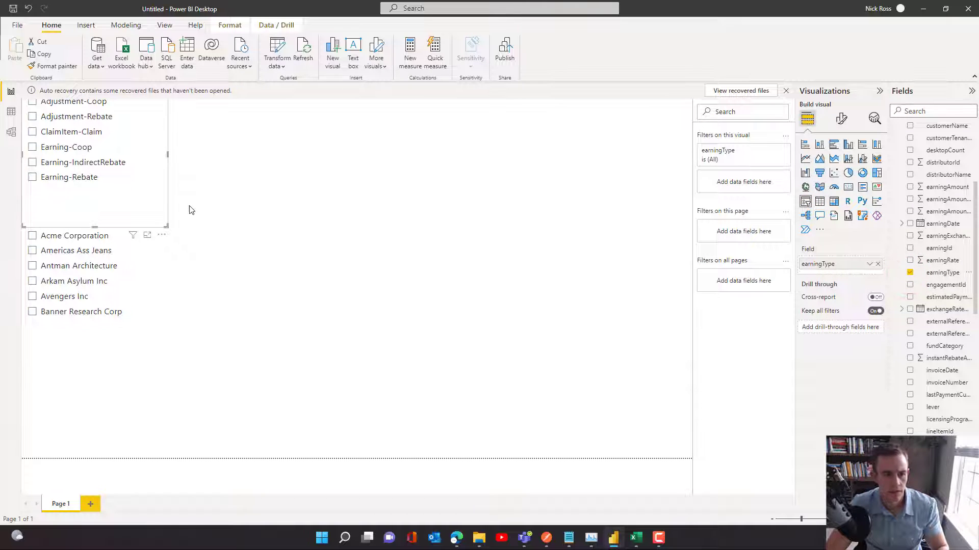
{"action": "left_click_drag", "start_coordinate": [164, 219], "coordinate": [298, 411]}
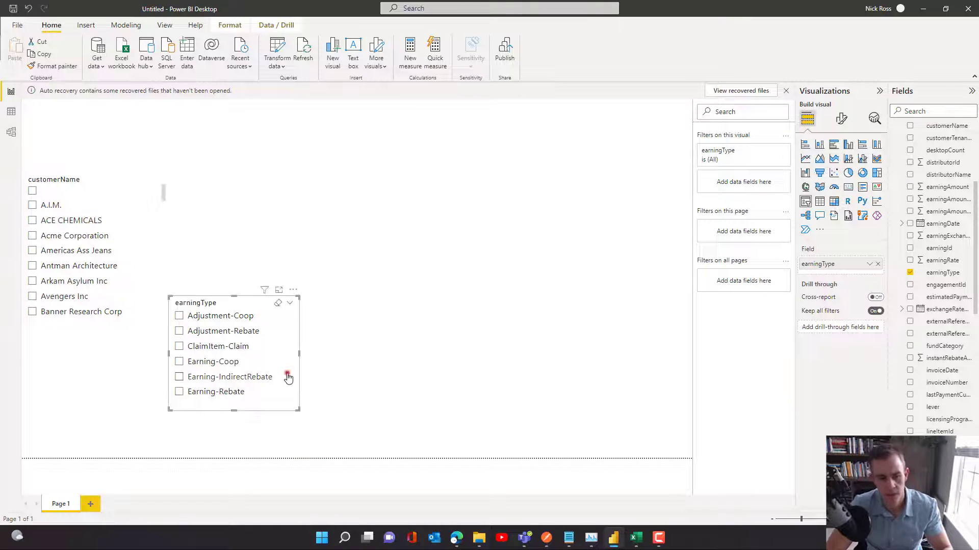
{"action": "left_click_drag", "start_coordinate": [286, 375], "coordinate": [140, 412]}
{"action": "left_click", "coordinate": [219, 393]}
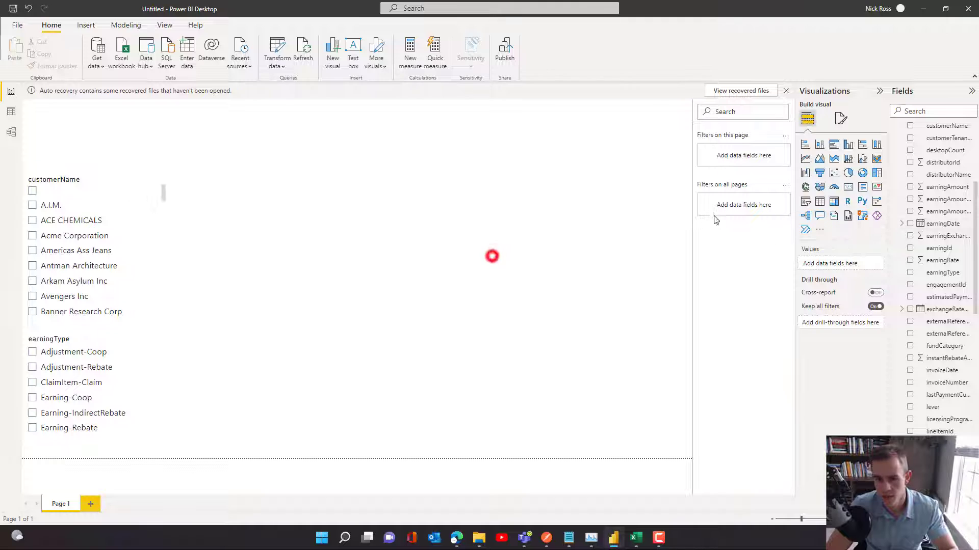
- Add an earningDate slicer beside the earningType slicer and switch it from a date range to a list
{"action": "left_click", "coordinate": [910, 223]}
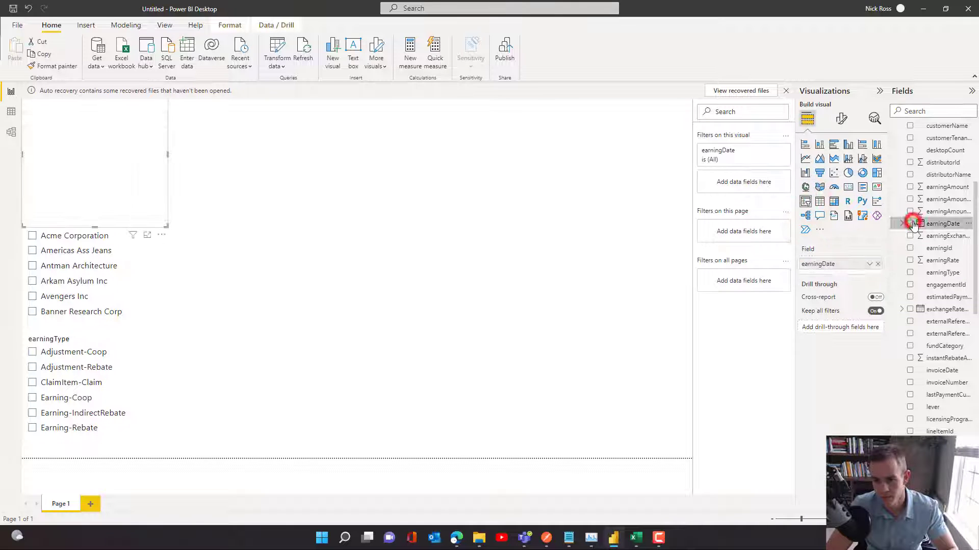
{"action": "mouse_move", "coordinate": [103, 177]}
{"action": "left_mouse_down"}
{"action": "mouse_move", "coordinate": [233, 355]}
{"action": "mouse_move", "coordinate": [234, 384]}
{"action": "left_mouse_up"}
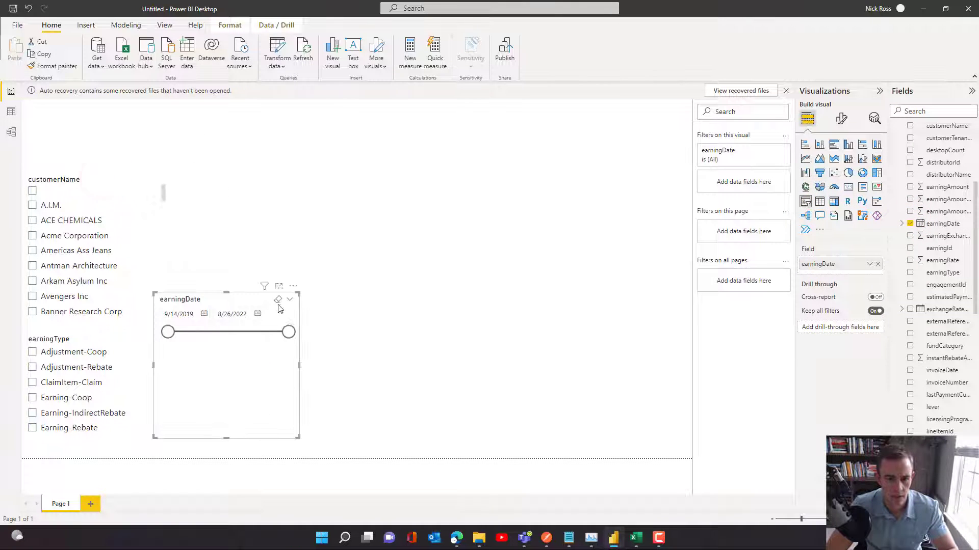
{"action": "left_click", "coordinate": [289, 301]}
{"action": "left_click", "coordinate": [312, 230]}
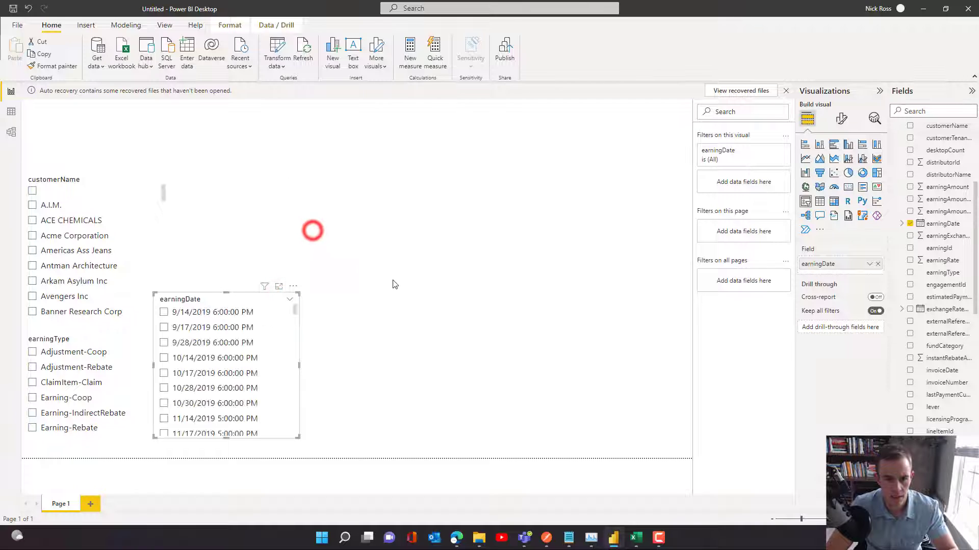
- Switch the earningDate slicer to the date hierarchy, keep only the Year level and shrink it to fit beside the earningType slicer
{"action": "left_click", "coordinate": [870, 264]}
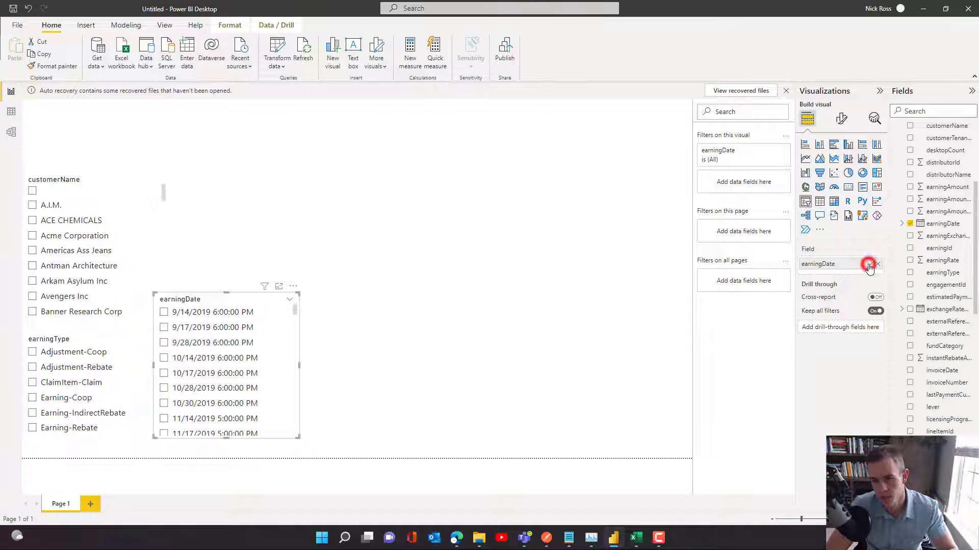
{"action": "left_click", "coordinate": [910, 330]}
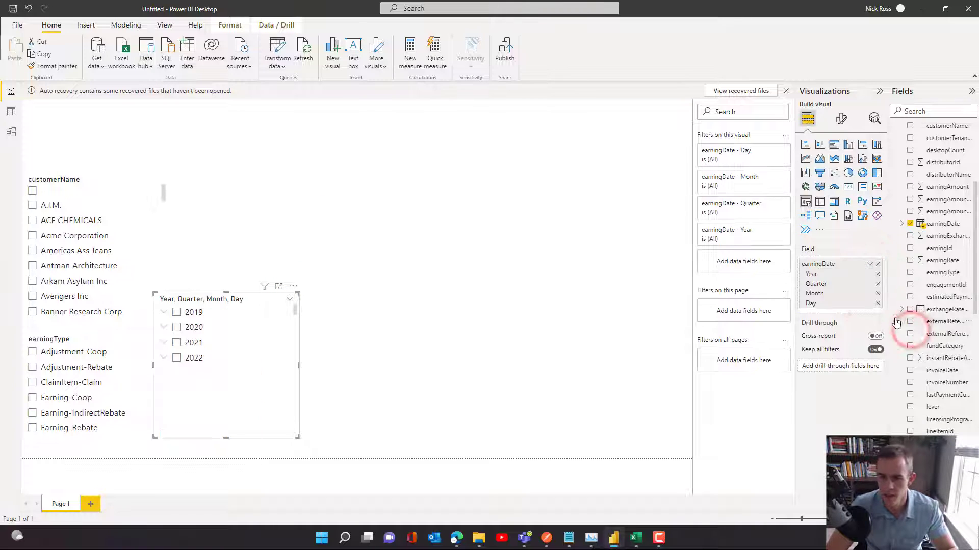
{"action": "left_click", "coordinate": [877, 302]}
{"action": "left_click", "coordinate": [877, 294]}
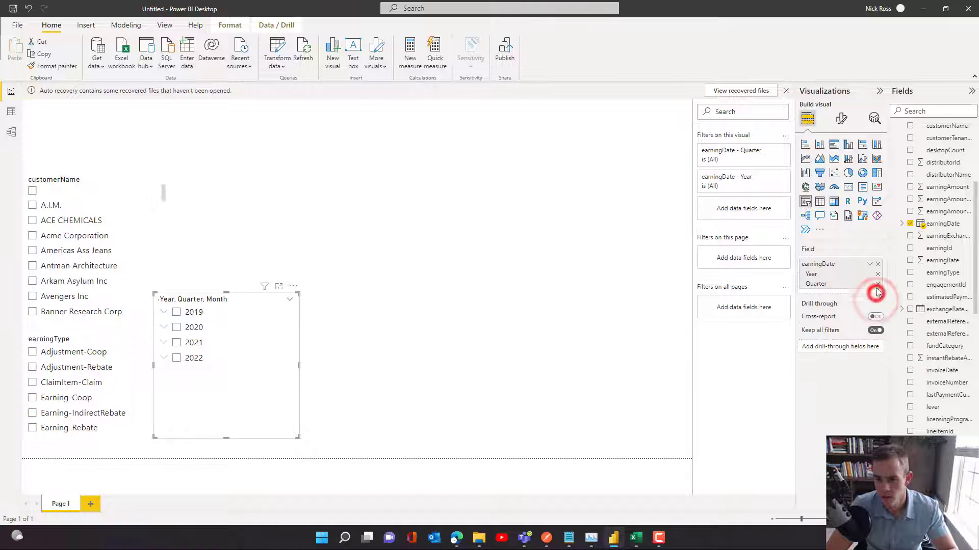
{"action": "left_click", "coordinate": [877, 284]}
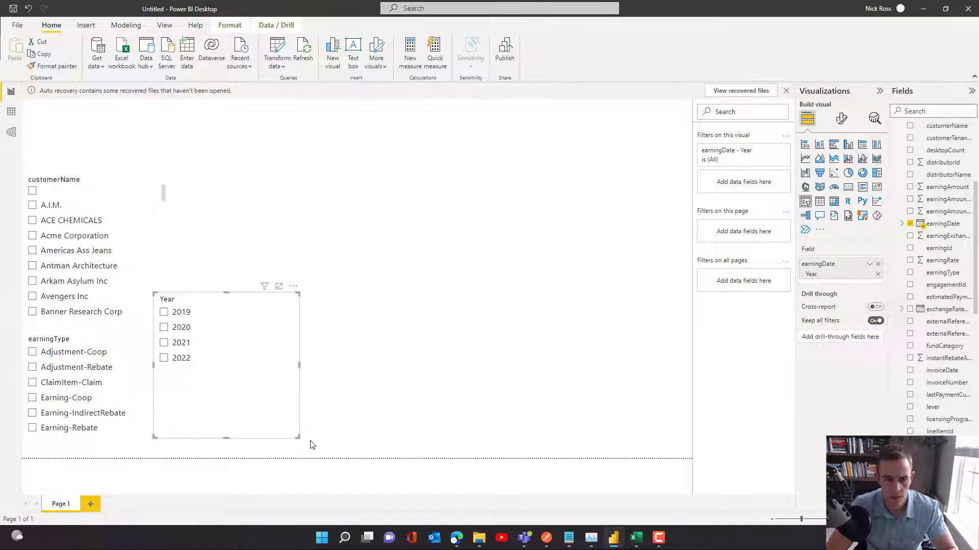
{"action": "left_click_drag", "start_coordinate": [298, 436], "coordinate": [232, 429]}
{"action": "left_click", "coordinate": [314, 401]}
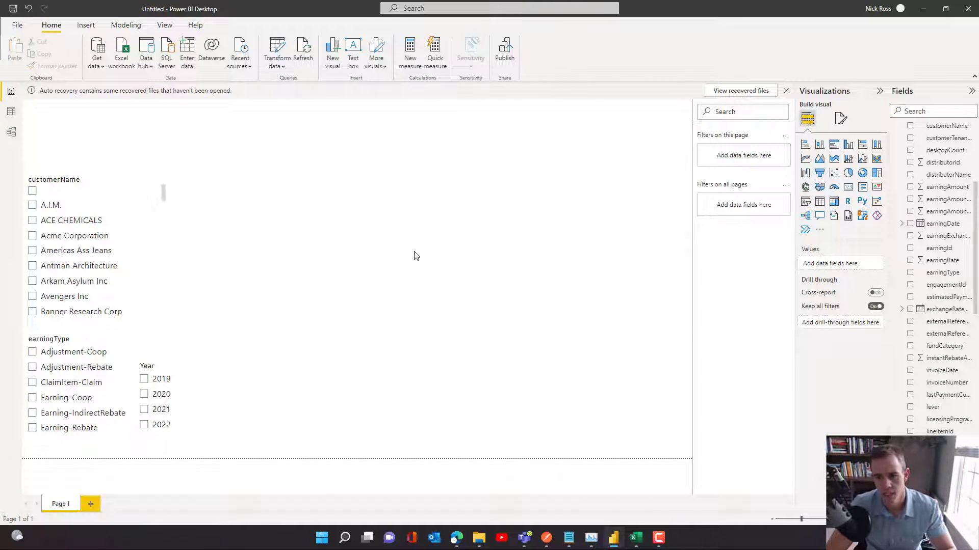
- Add a donut chart in the middle of the canvas showing earningAmountUSD by productName
{"action": "left_click", "coordinate": [862, 173]}
{"action": "mouse_move", "coordinate": [161, 194]}
{"action": "left_mouse_down"}
{"action": "mouse_move", "coordinate": [373, 320]}
{"action": "mouse_move", "coordinate": [447, 294]}
{"action": "left_mouse_up"}
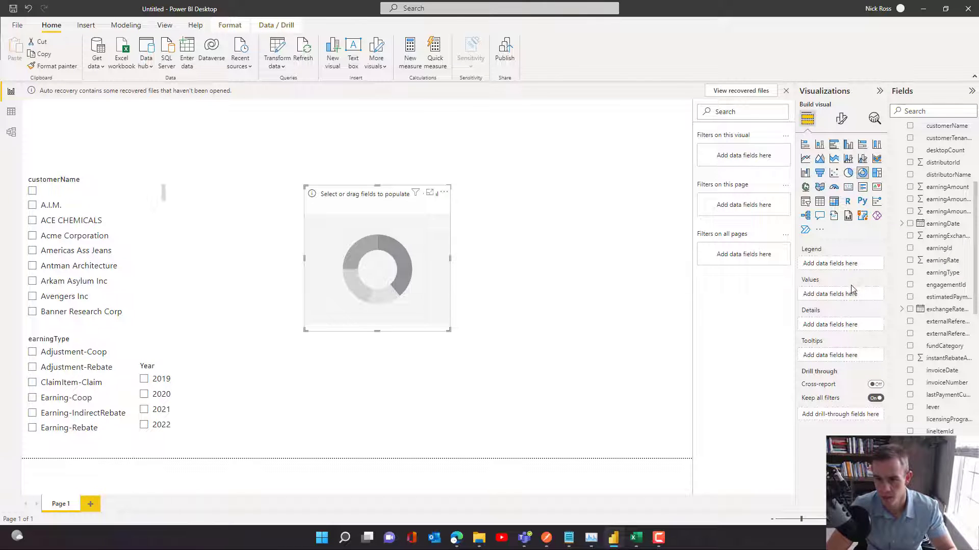
{"action": "left_click", "coordinate": [912, 213]}
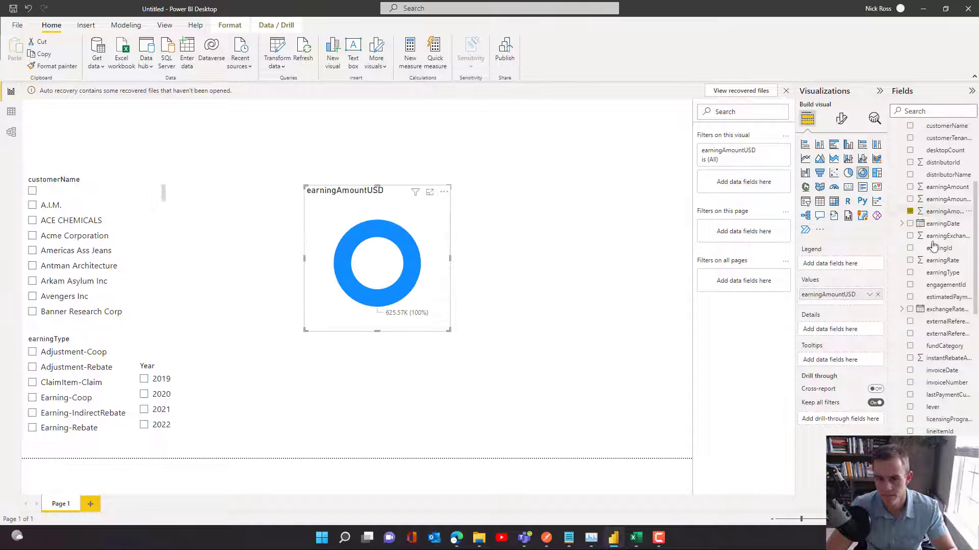
{"action": "scroll", "coordinate": [936, 247], "scroll_direction": "down", "scroll_amount": 10}
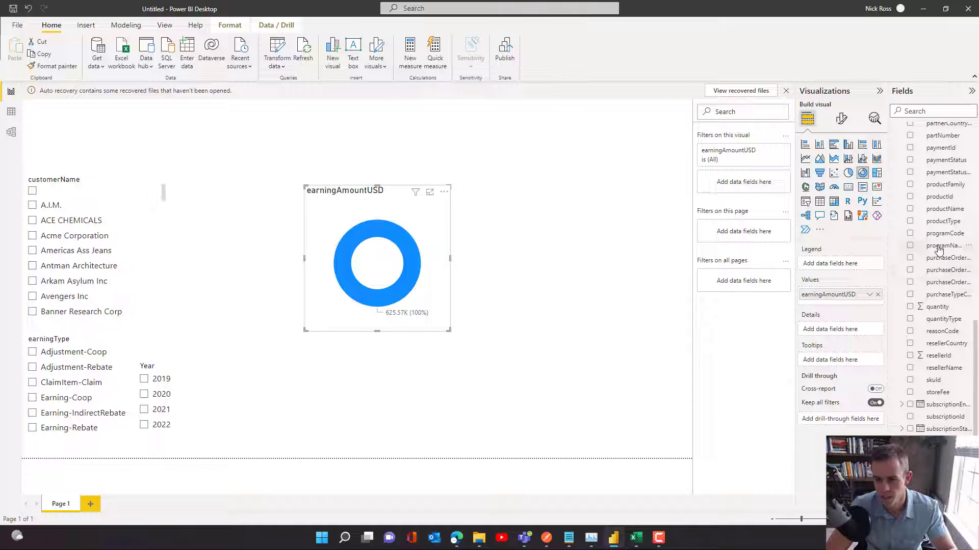
{"action": "left_click", "coordinate": [910, 208]}
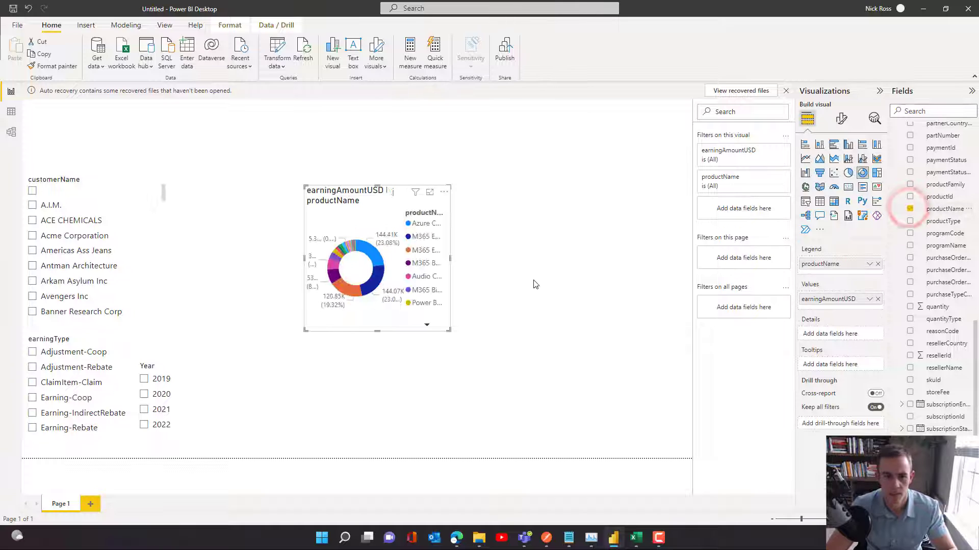
- Enlarge the donut chart so its labels and legend fit, and filter the report to the customer ACE CHEMICALS
{"action": "left_click_drag", "start_coordinate": [449, 330], "coordinate": [575, 384]}
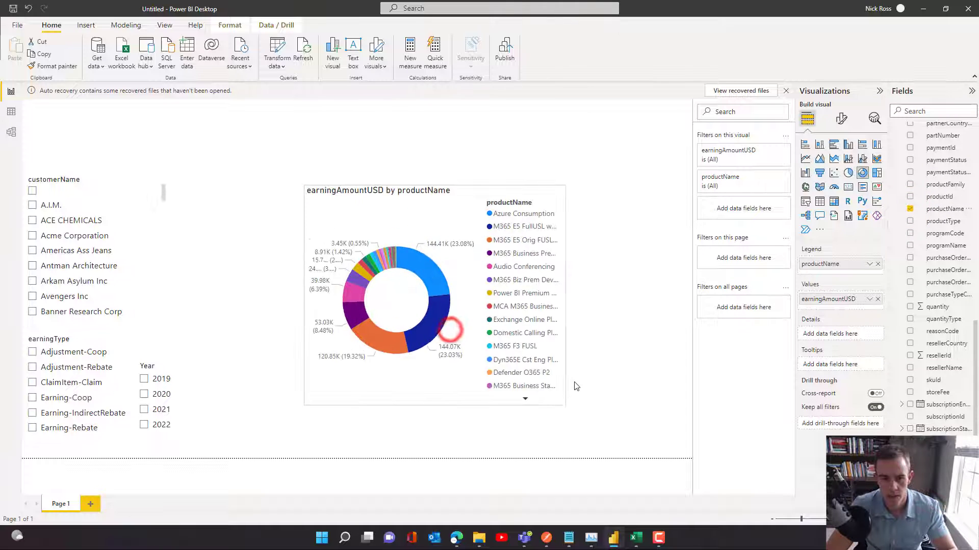
{"action": "left_click", "coordinate": [31, 221]}
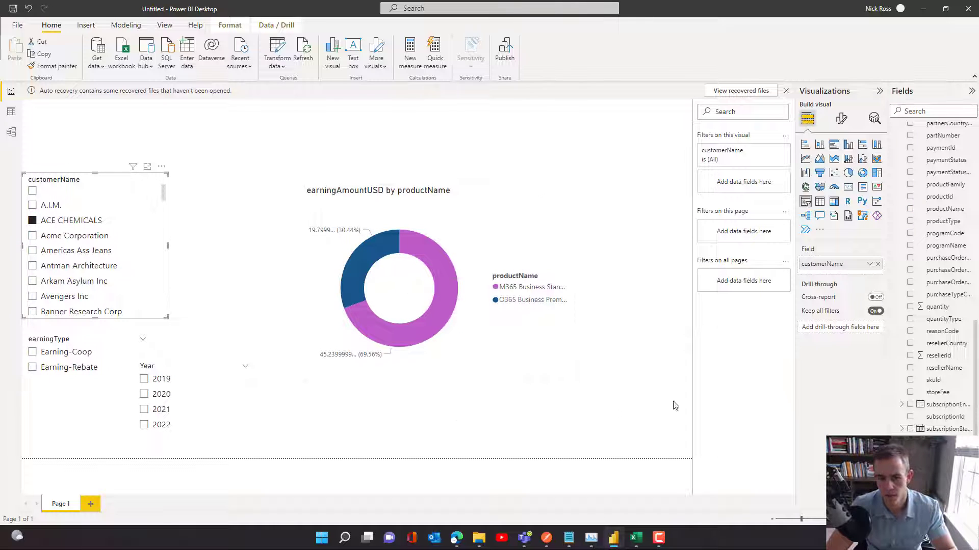
- Format the earningAmountUSD column as dollar currency with 0 decimal places
{"action": "scroll", "coordinate": [918, 317], "scroll_direction": "up", "scroll_amount": 10}
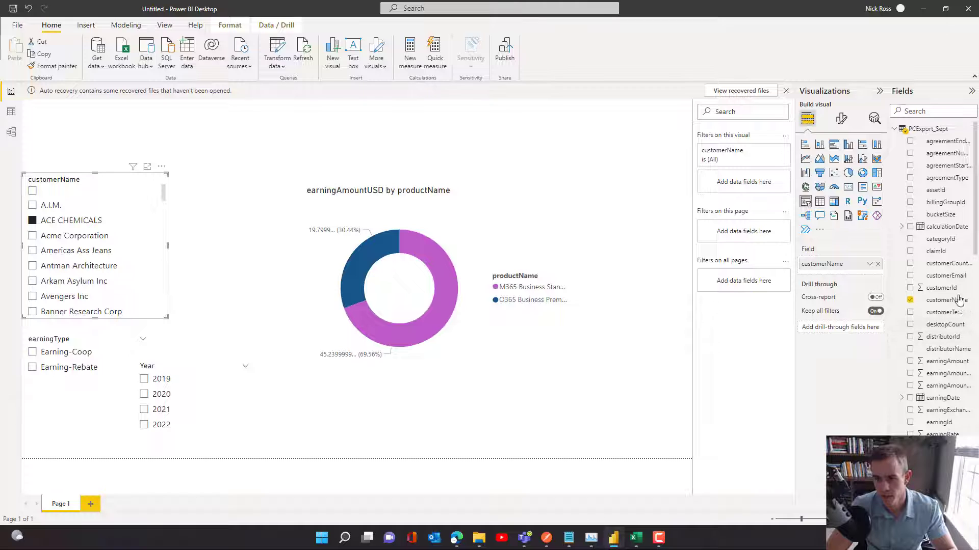
{"action": "left_click", "coordinate": [430, 275]}
{"action": "left_click", "coordinate": [954, 386]}
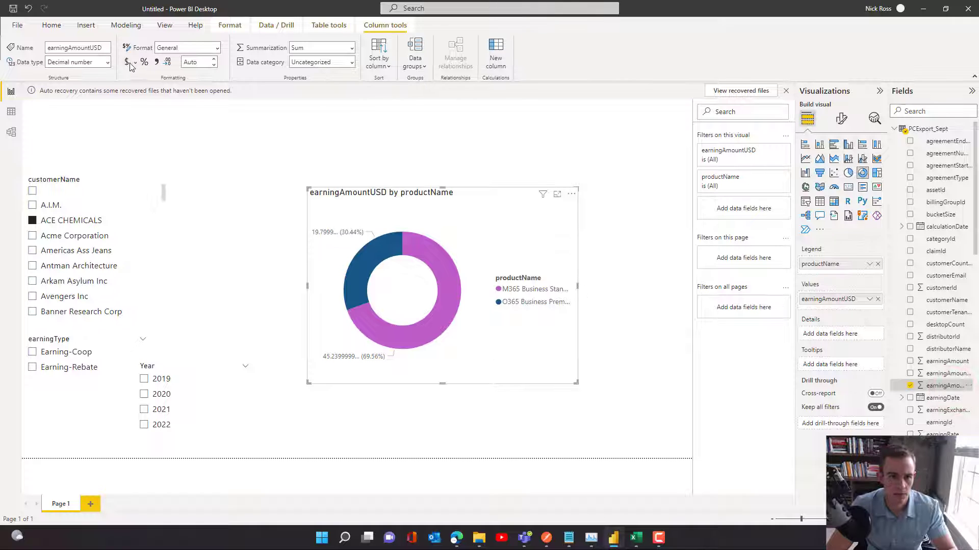
{"action": "left_click", "coordinate": [128, 62]}
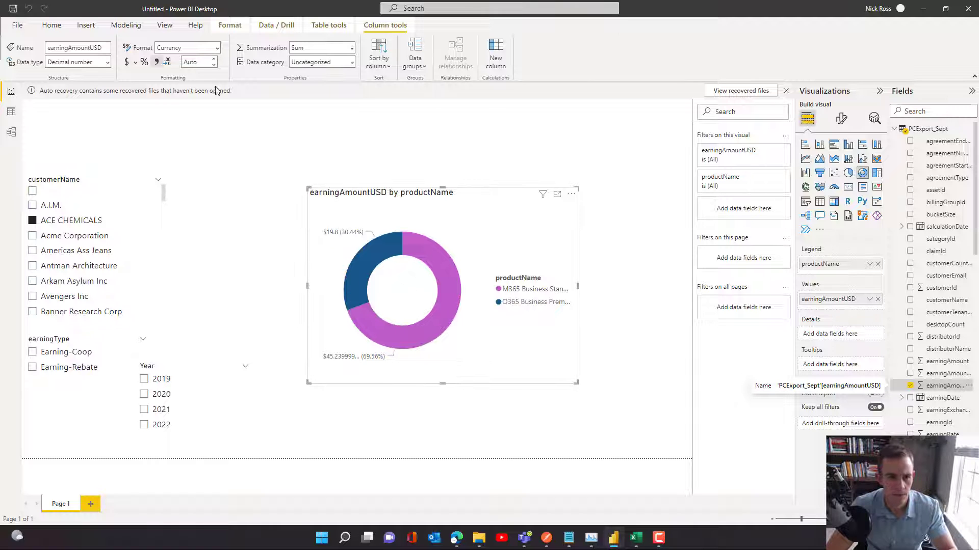
{"action": "left_click", "coordinate": [214, 64]}
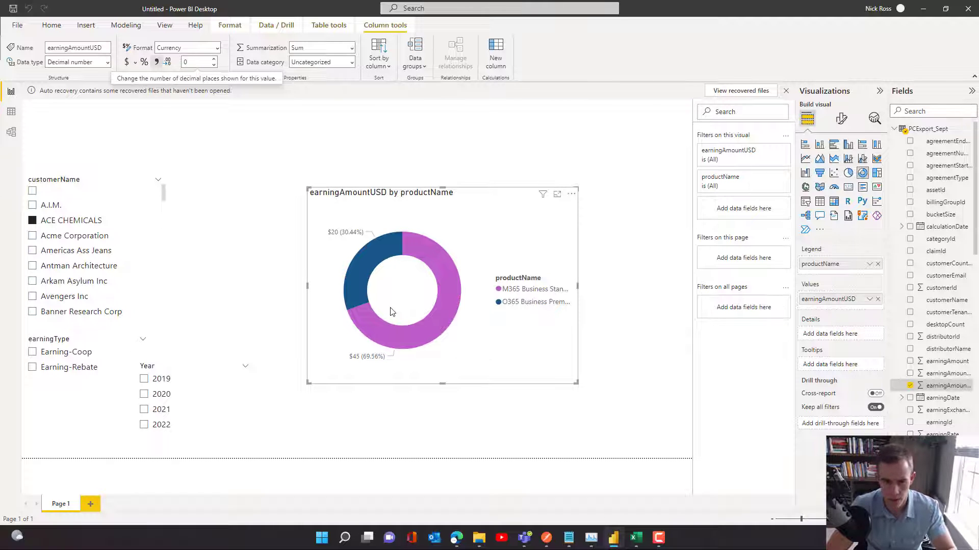
- Check the donut chart for Acme Corporation and Americas Ass Jeans, clear the customer filter and move the chart up towards the customerName slicer
{"action": "left_click_drag", "start_coordinate": [484, 313], "coordinate": [461, 315]}
{"action": "left_click", "coordinate": [71, 236]}
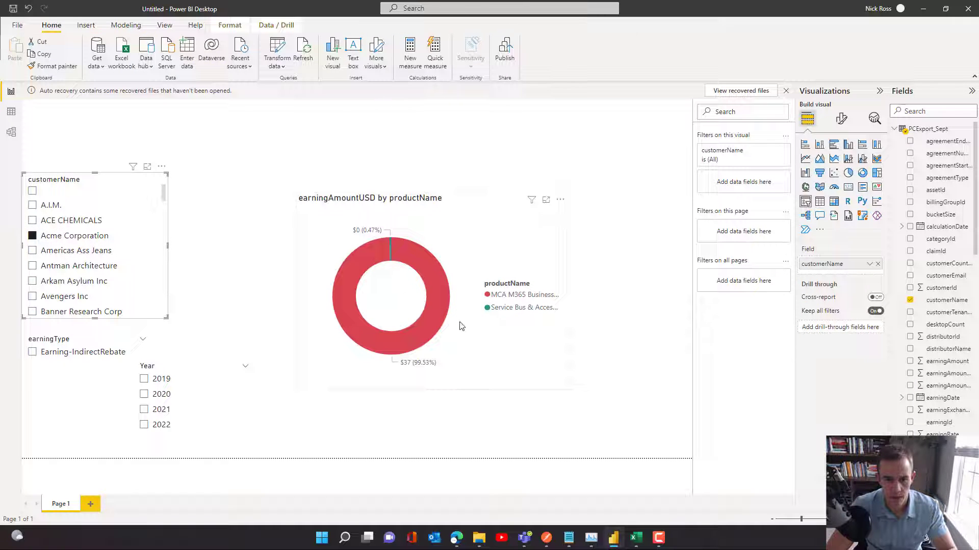
{"action": "left_click", "coordinate": [94, 251]}
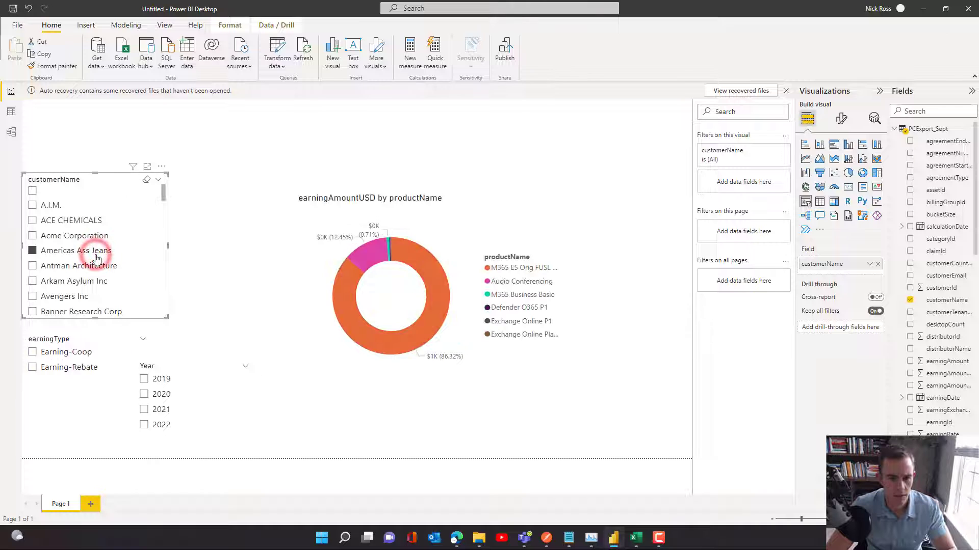
{"action": "left_click", "coordinate": [454, 316]}
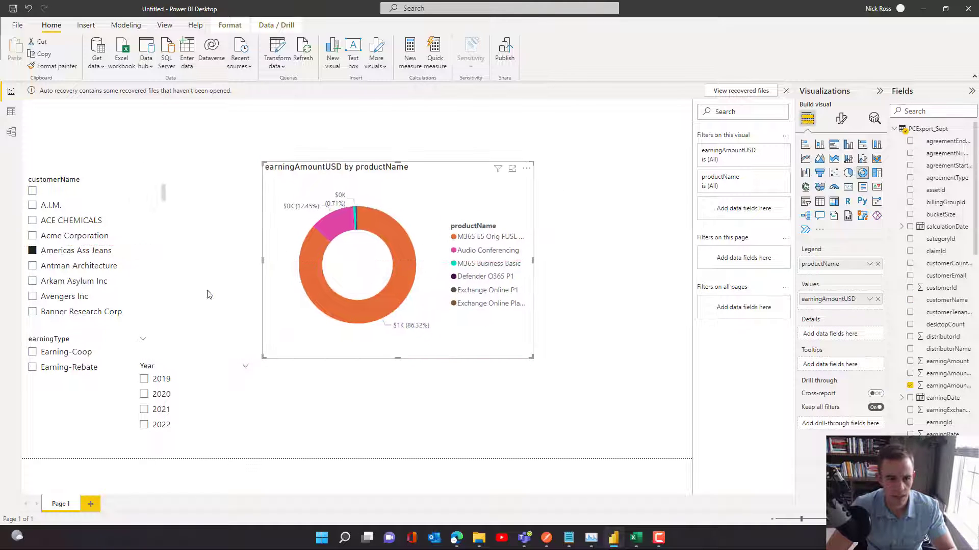
{"action": "left_click", "coordinate": [66, 251]}
{"action": "left_click_drag", "start_coordinate": [367, 342], "coordinate": [359, 324]}
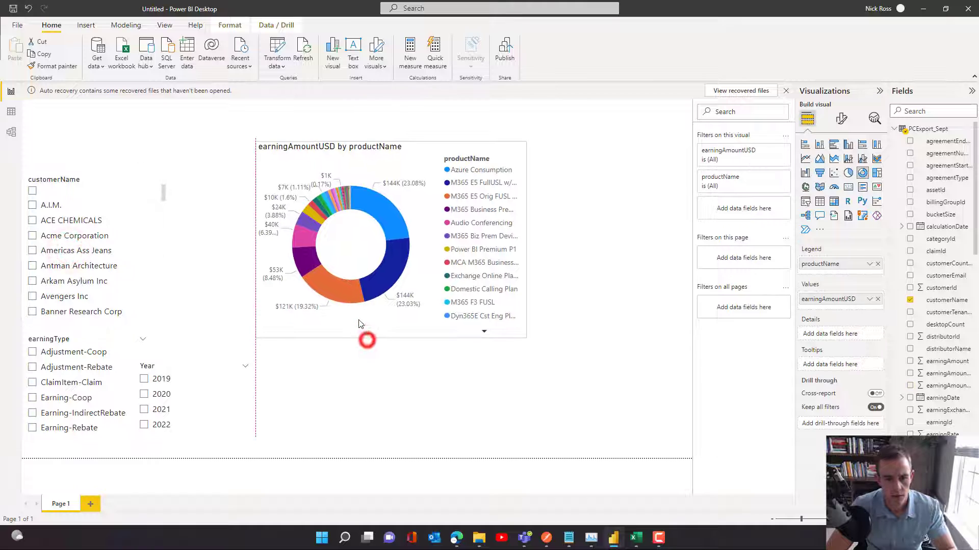
- Add an empty line chart, widen it and place it directly beneath the donut chart
{"action": "left_click", "coordinate": [388, 406]}
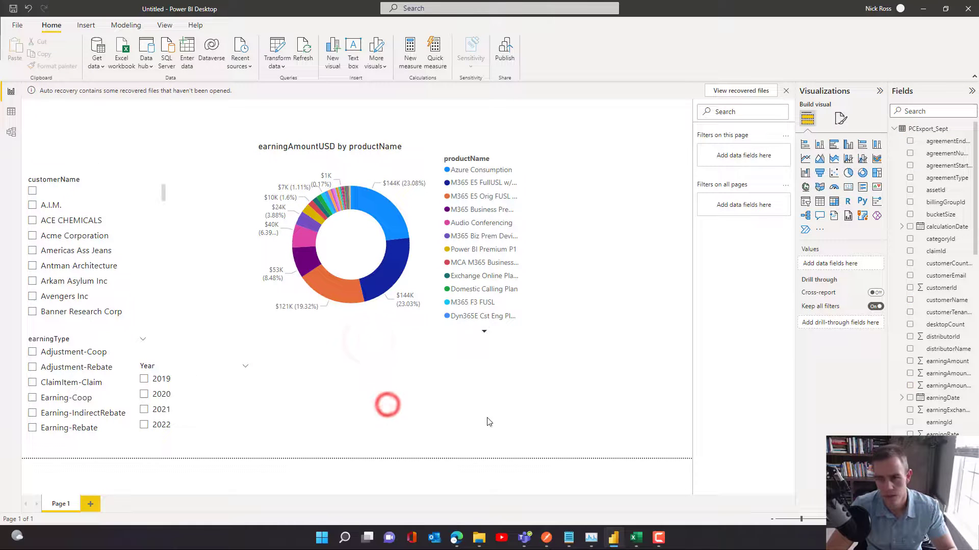
{"action": "left_click", "coordinate": [807, 164]}
{"action": "left_click_drag", "start_coordinate": [95, 196], "coordinate": [390, 410]}
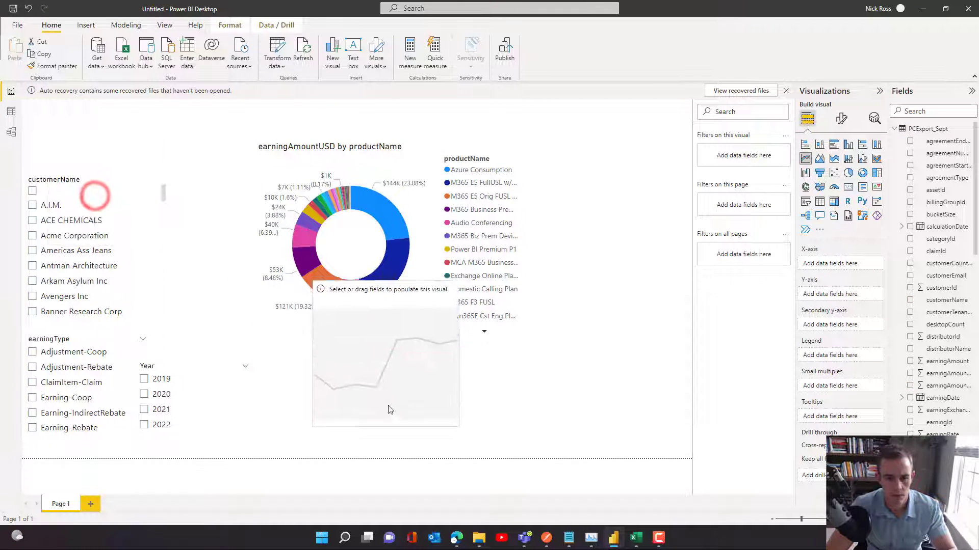
{"action": "left_click_drag", "start_coordinate": [464, 367], "coordinate": [587, 376]}
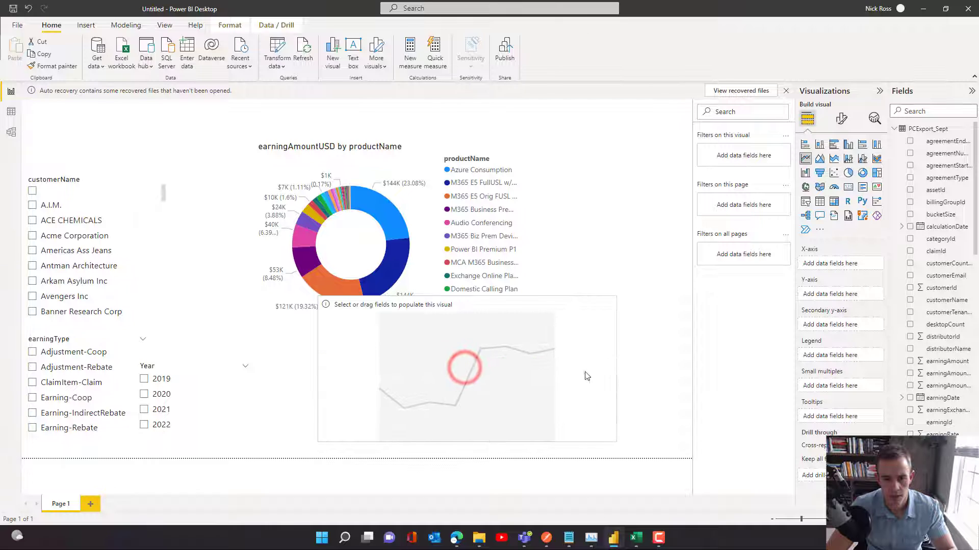
{"action": "left_click_drag", "start_coordinate": [505, 397], "coordinate": [482, 412]}
- Plot earningAmountUSD by only the Month level of earningDate in the line chart, then widen it and align it with the donut chart's left edge
{"action": "scroll", "coordinate": [939, 282], "scroll_direction": "down", "scroll_amount": 1}
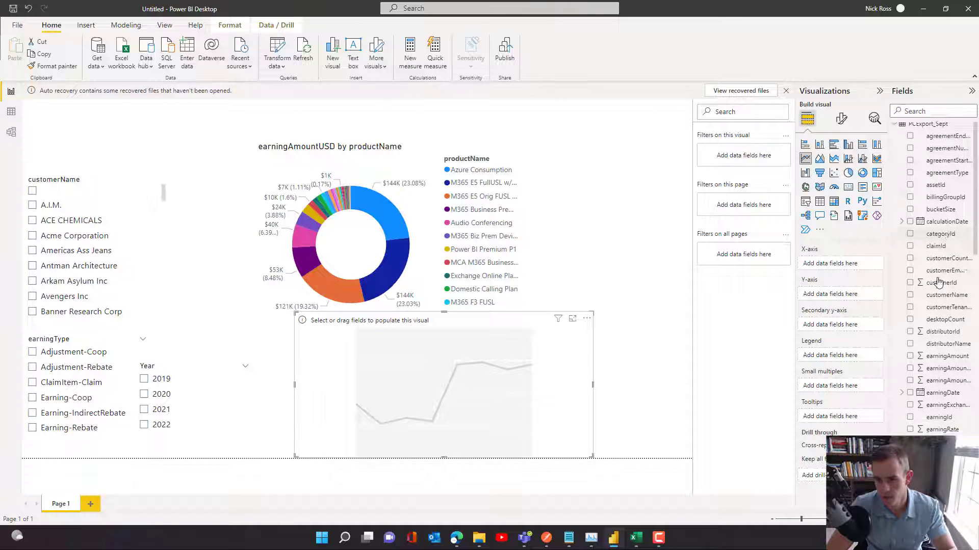
{"action": "scroll", "coordinate": [939, 282], "scroll_direction": "down", "scroll_amount": 3}
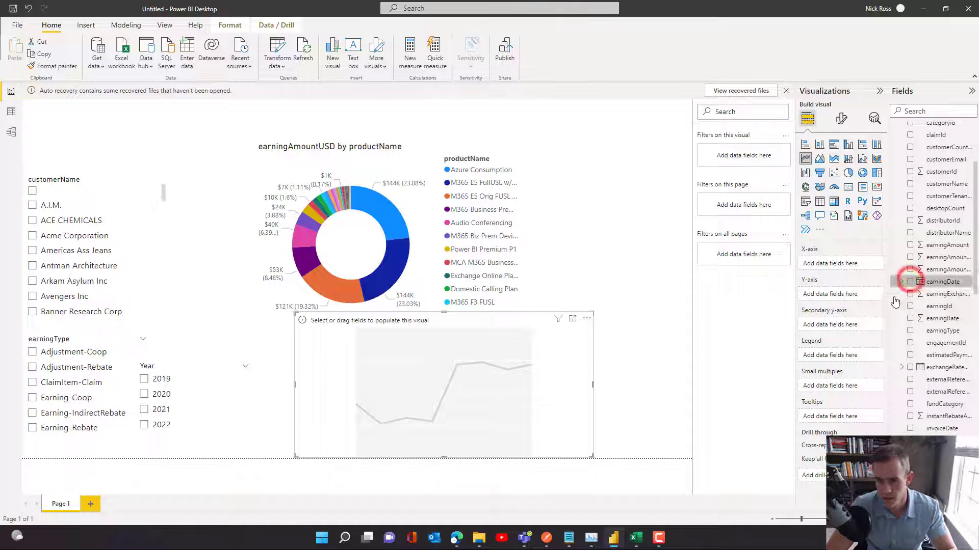
{"action": "left_click", "coordinate": [910, 282]}
{"action": "left_click", "coordinate": [877, 303]}
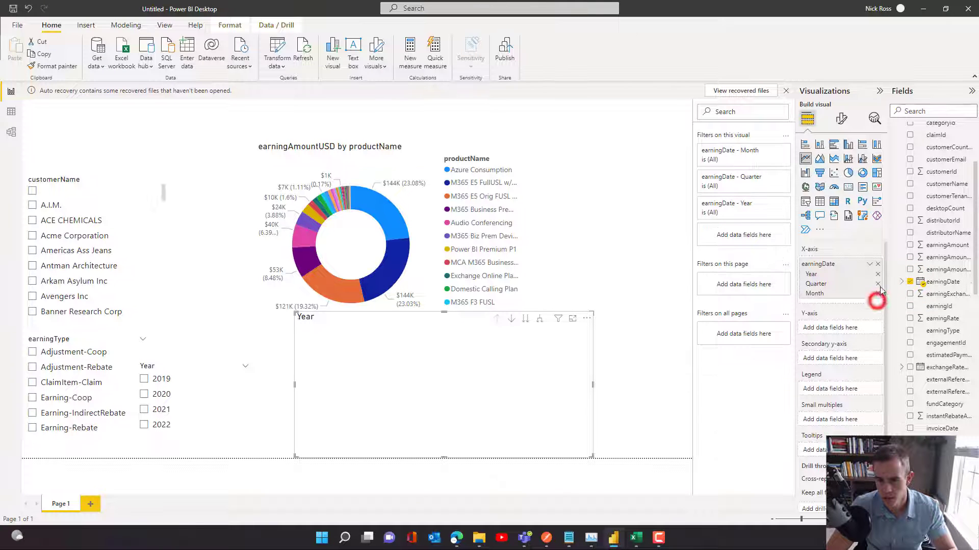
{"action": "left_click", "coordinate": [878, 283]}
{"action": "left_click", "coordinate": [878, 275]}
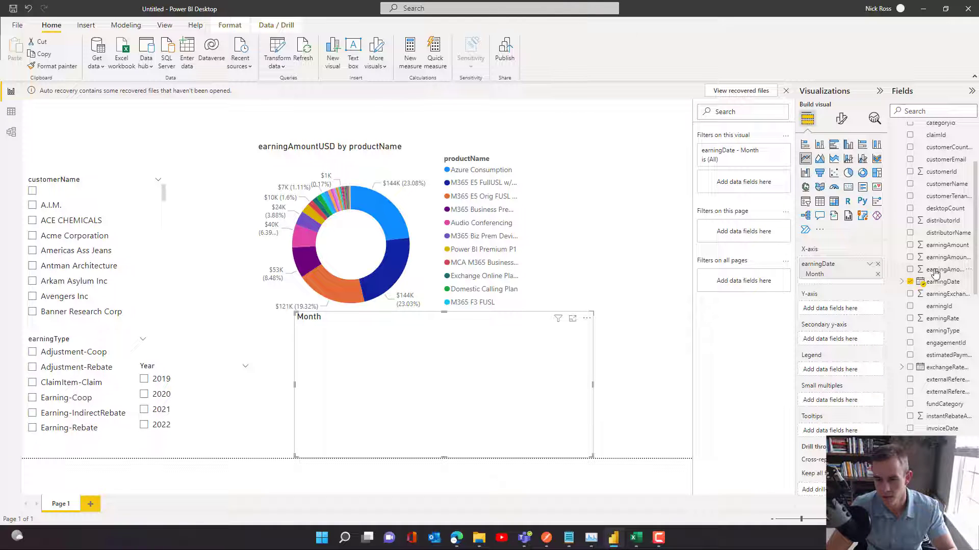
{"action": "left_click", "coordinate": [911, 271]}
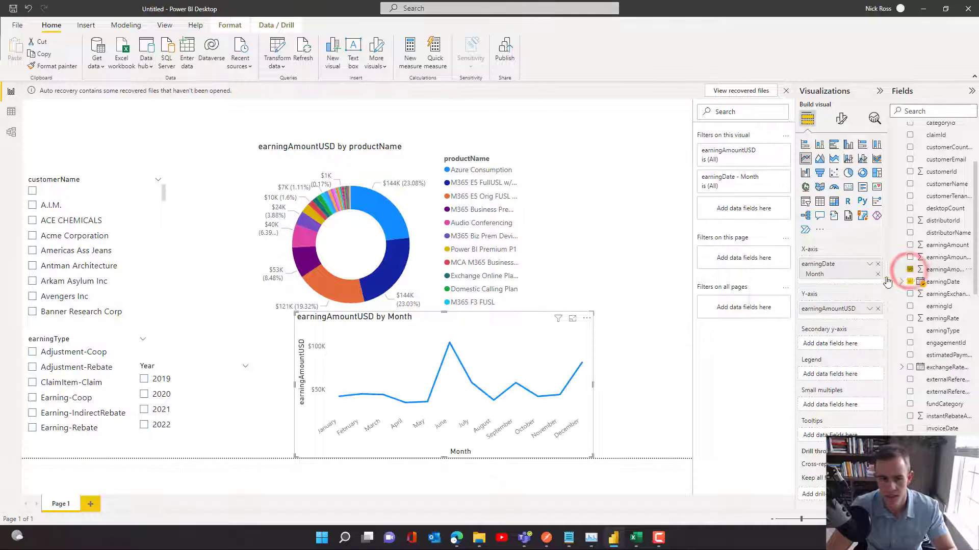
{"action": "left_click_drag", "start_coordinate": [593, 385], "coordinate": [662, 384]}
{"action": "left_click_drag", "start_coordinate": [463, 401], "coordinate": [439, 397]}
- Filter the report to the year 2022, inspect the monthly earnings, and limit the earning type to Earning-Rebate
{"action": "left_click", "coordinate": [144, 424]}
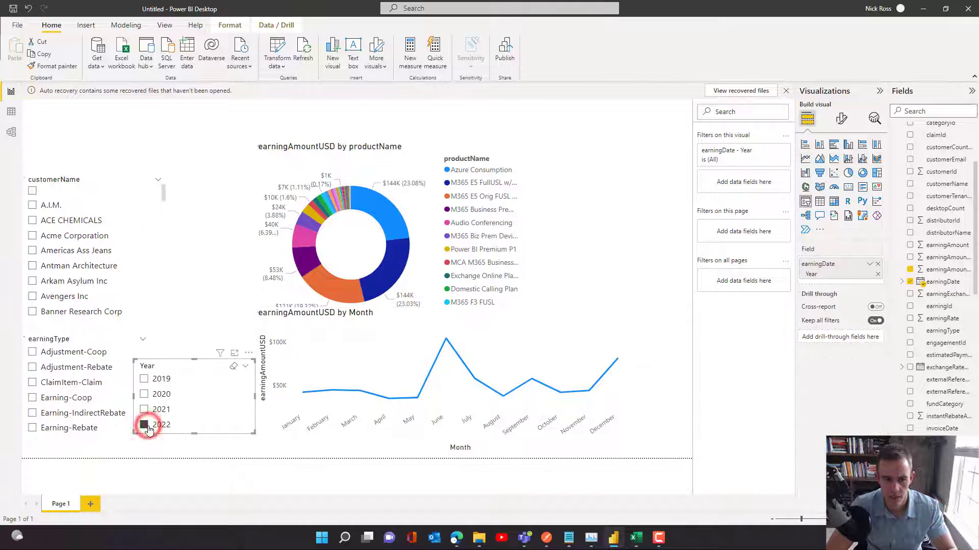
{"action": "mouse_move", "coordinate": [395, 388]}
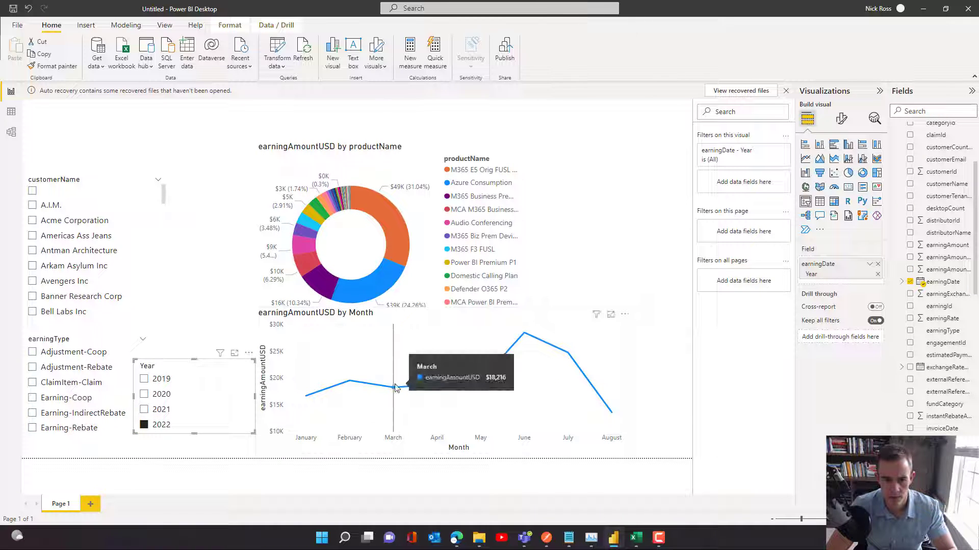
{"action": "mouse_move", "coordinate": [476, 388]}
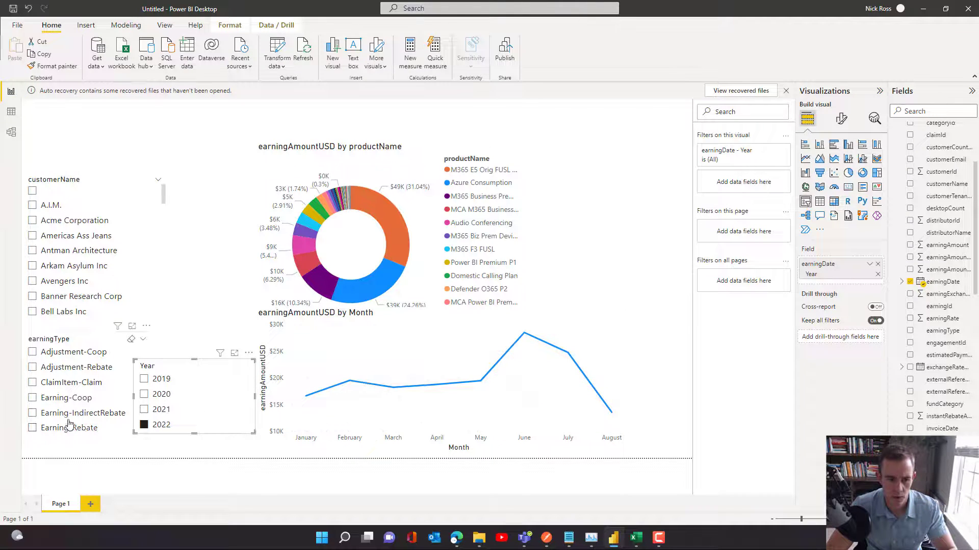
{"action": "left_click", "coordinate": [32, 428]}
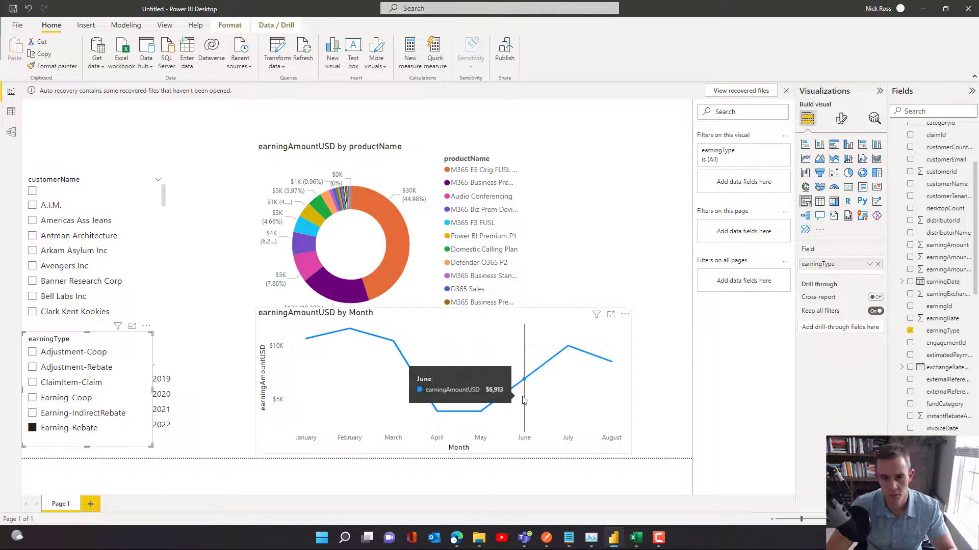
- Lower the top edge of the line chart so it no longer overlaps the donut chart
{"action": "left_click", "coordinate": [570, 338]}
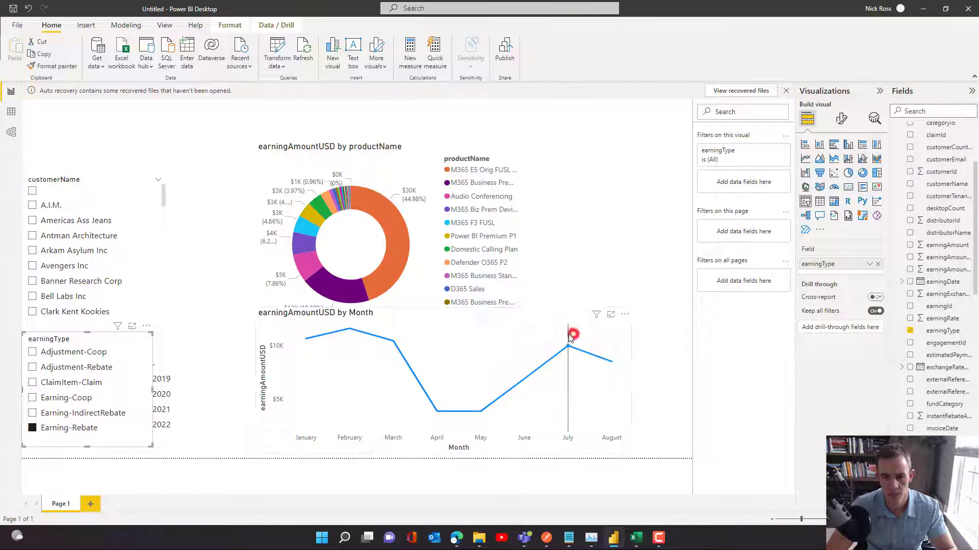
{"action": "left_click_drag", "start_coordinate": [259, 308], "coordinate": [257, 329]}
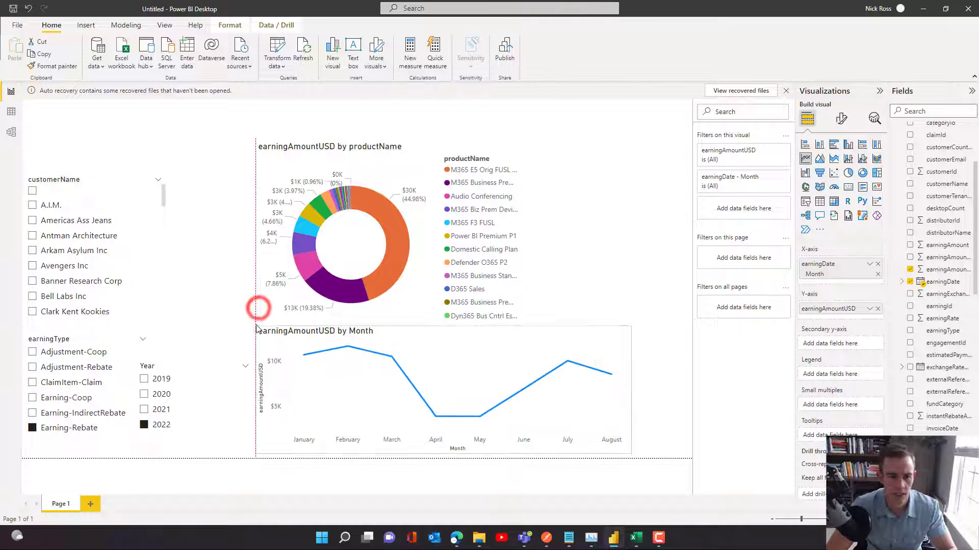
- Filter the report by customer to A.I.M., inspect its monthly earnings, and switch the customer filter to Arkam Asylum Inc
{"action": "scroll", "coordinate": [70, 244], "scroll_direction": "down", "scroll_amount": 3}
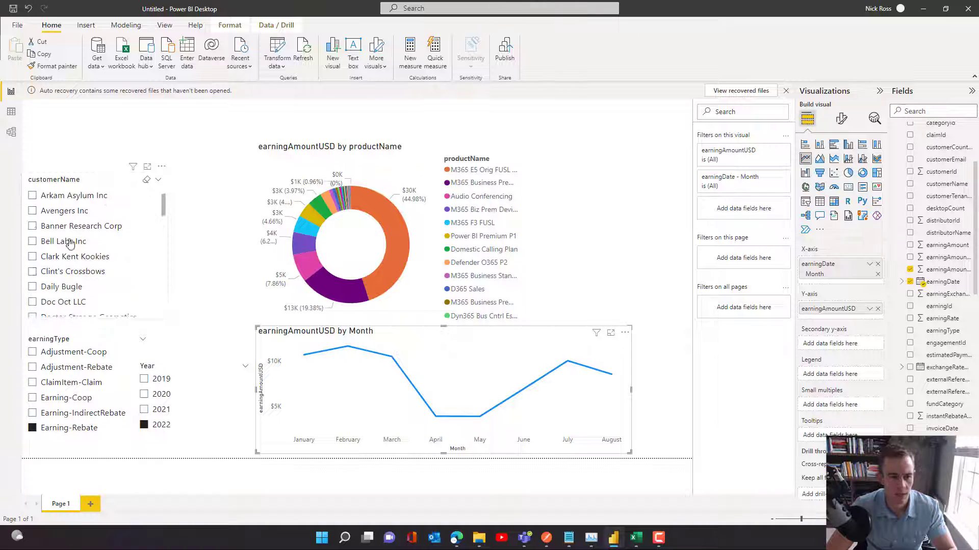
{"action": "scroll", "coordinate": [70, 243], "scroll_direction": "up", "scroll_amount": 3}
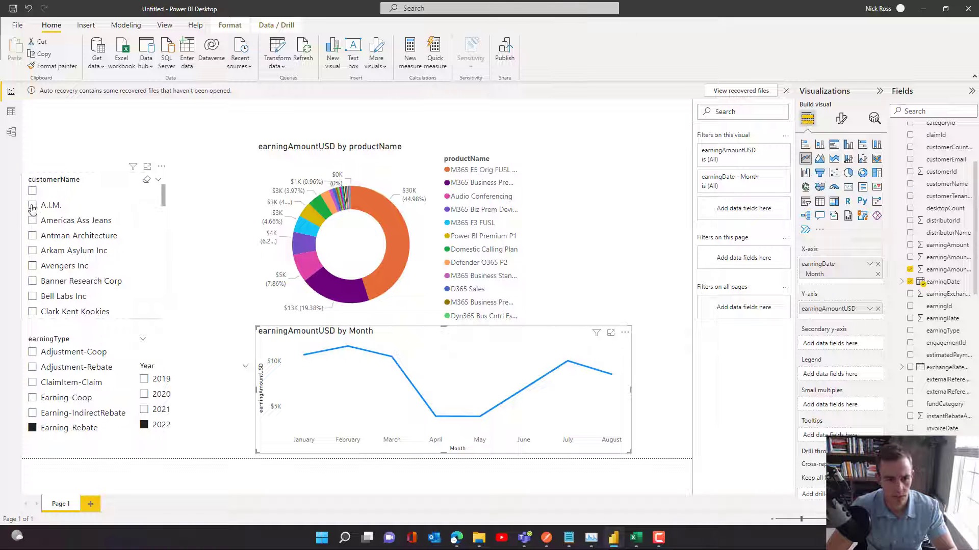
{"action": "left_click", "coordinate": [32, 205]}
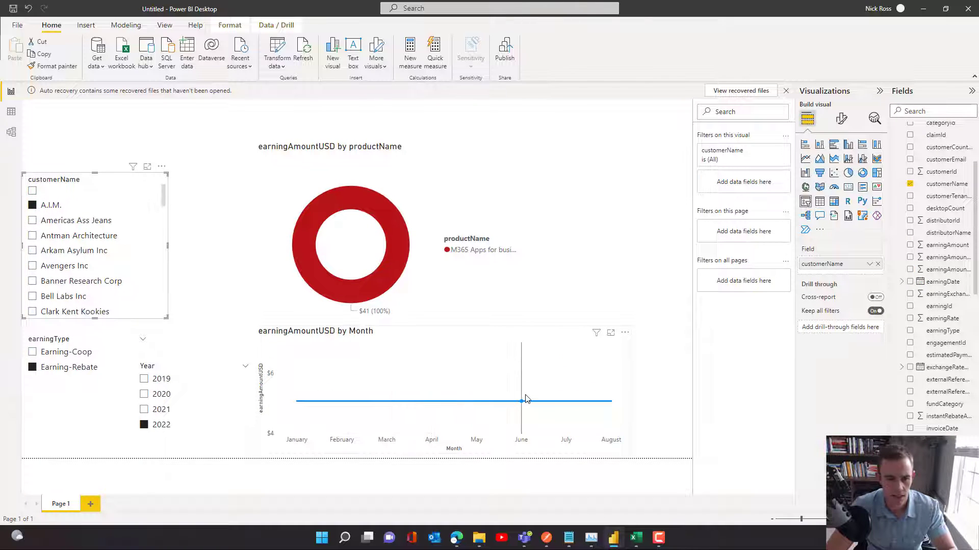
{"action": "mouse_move", "coordinate": [527, 399]}
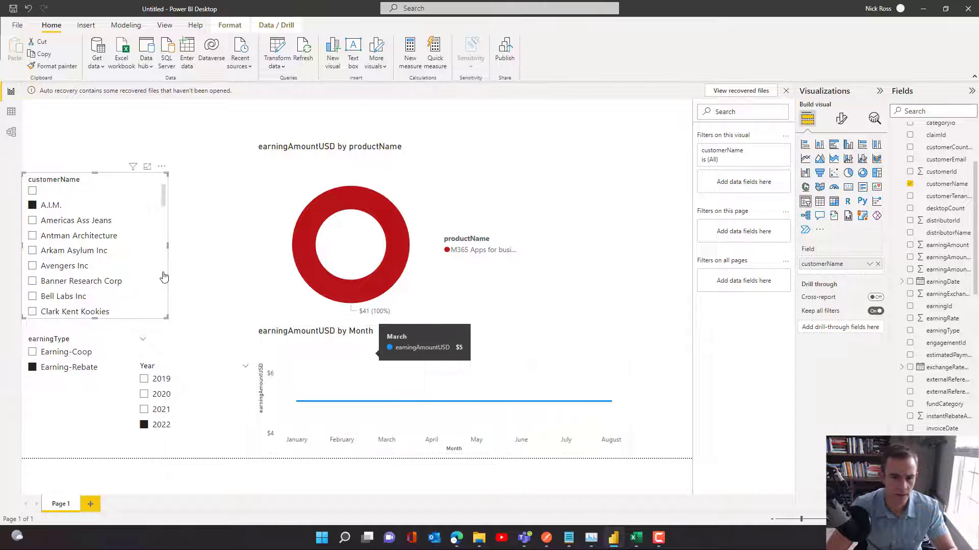
{"action": "left_click", "coordinate": [34, 252]}
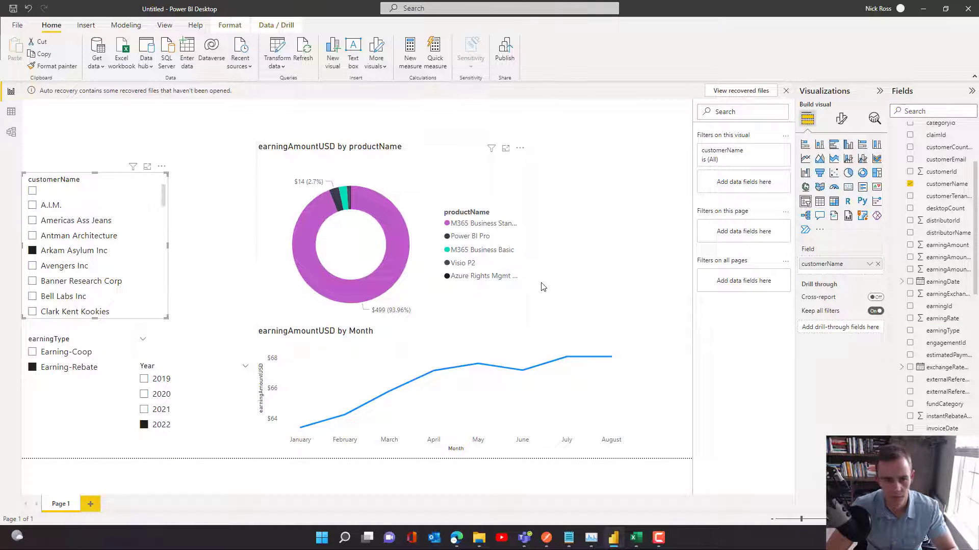
- Add a text box reading "Total Incentives:" and move it off the customerName slicer towards the donut chart
{"action": "left_click", "coordinate": [184, 248]}
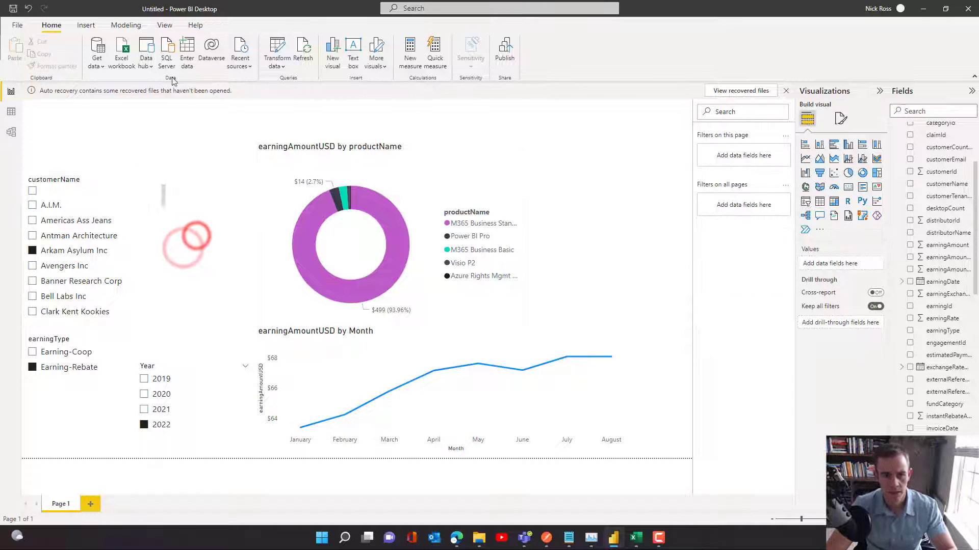
{"action": "left_click", "coordinate": [349, 49]}
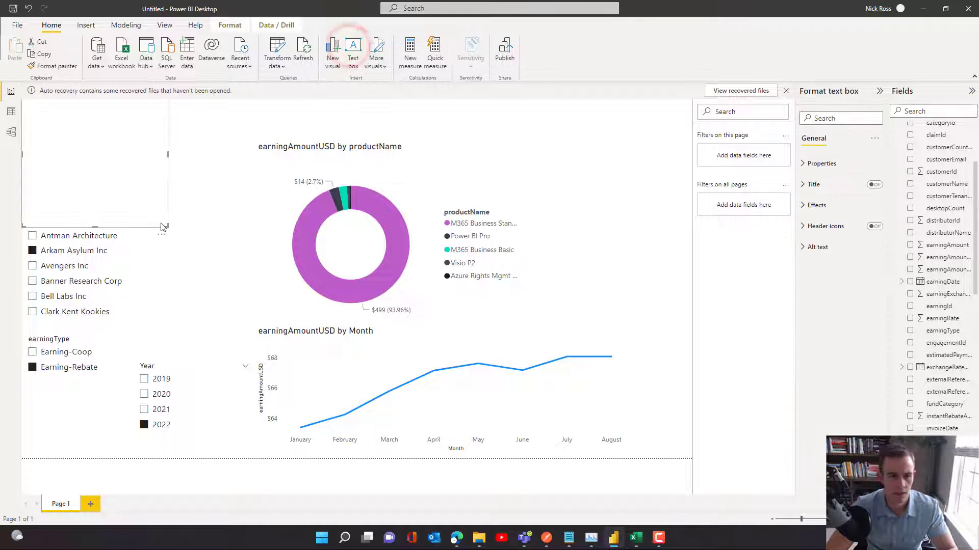
{"action": "left_click_drag", "start_coordinate": [164, 226], "coordinate": [171, 216]}
{"action": "left_click", "coordinate": [117, 150]}
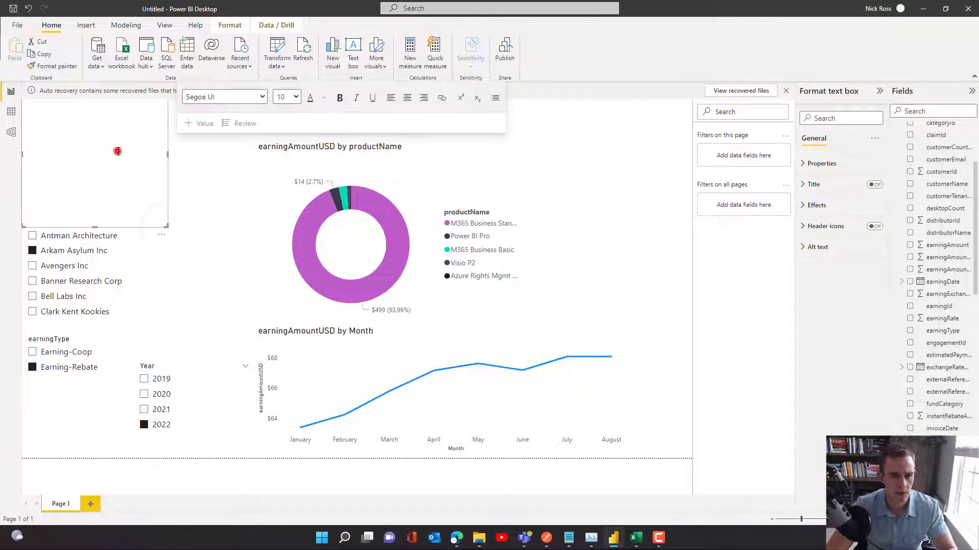
{"action": "left_click", "coordinate": [168, 141]}
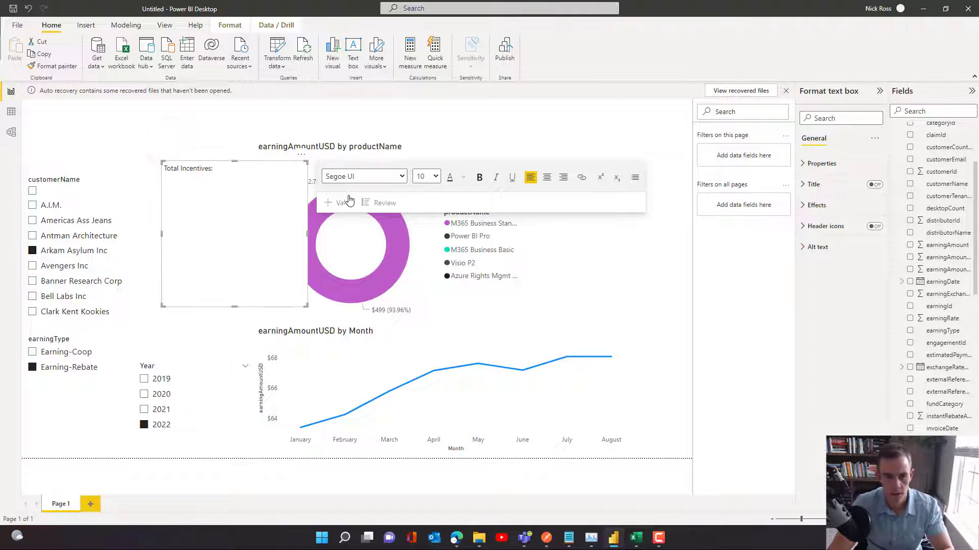
- Insert a dynamic value for total earningAmountUSD after "Total Incentives:", formatted as currency with 0 decimal places, and save it
{"action": "left_click", "coordinate": [347, 202]}
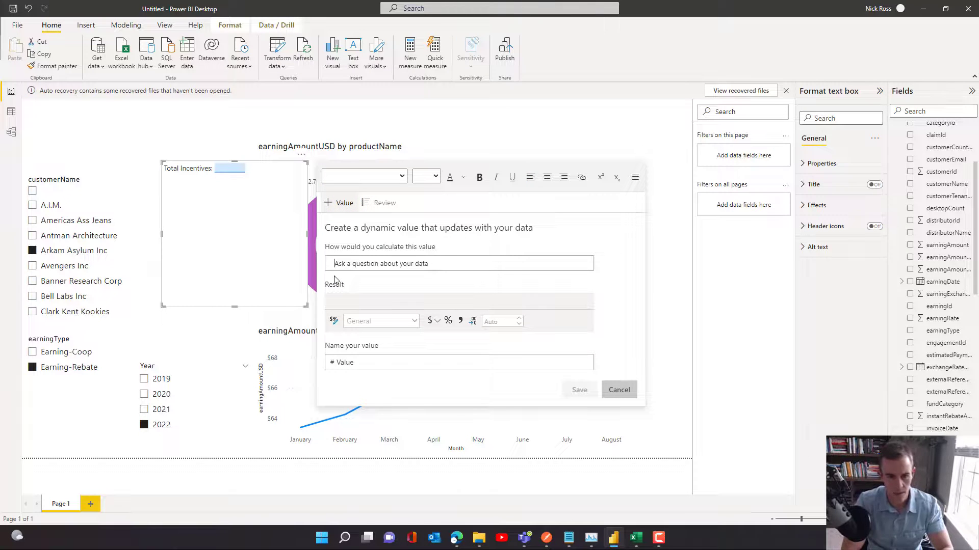
{"action": "type", "text": "total e"}
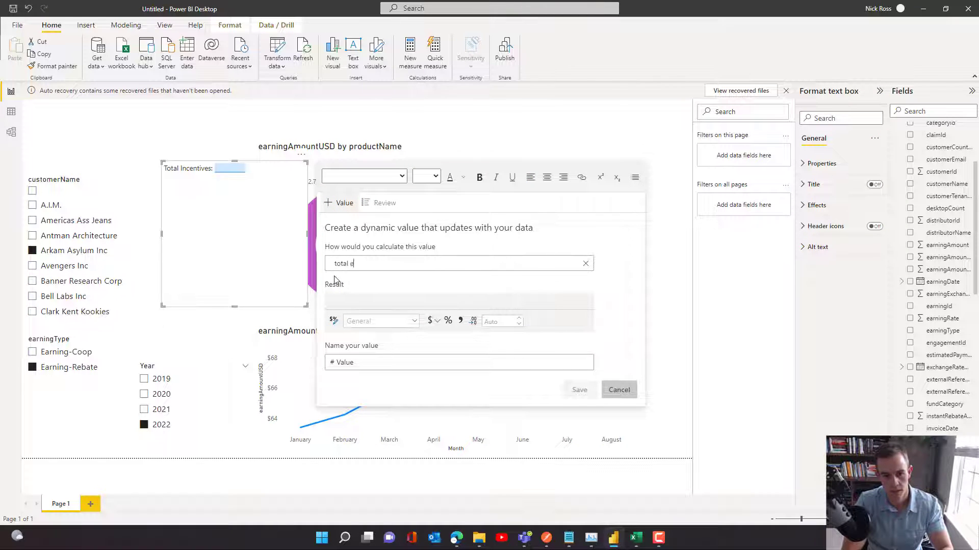
{"action": "type", "text": "arningAm"}
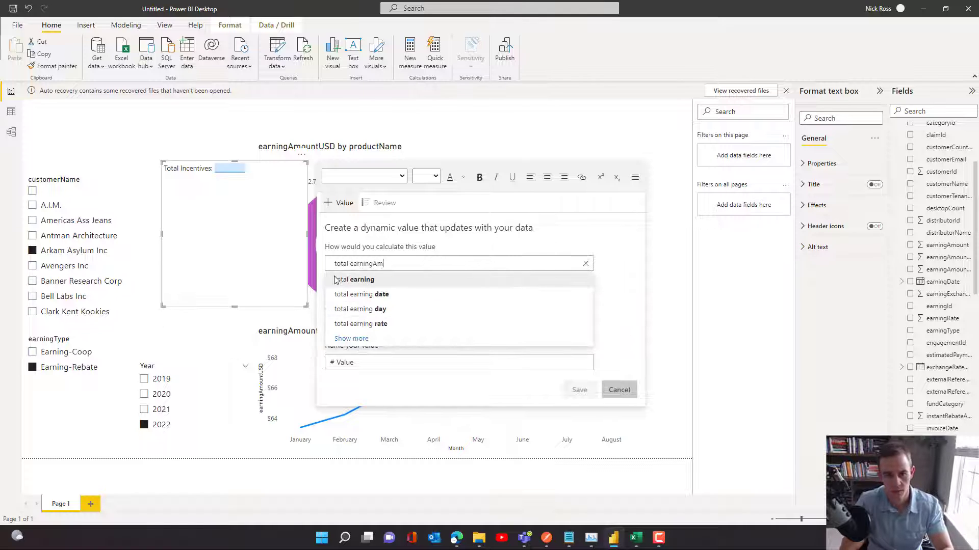
{"action": "left_click", "coordinate": [398, 294]}
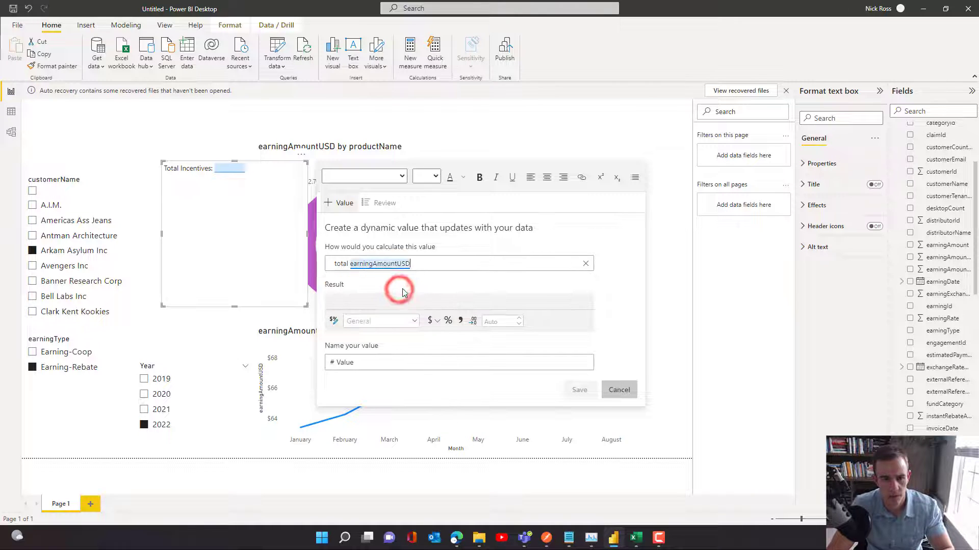
{"action": "left_click", "coordinate": [429, 321]}
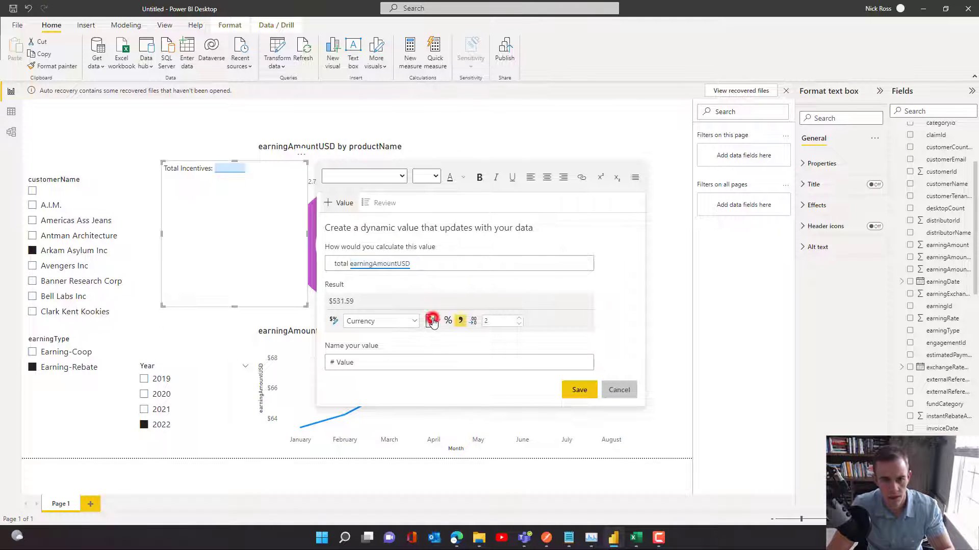
{"action": "left_click", "coordinate": [519, 326]}
{"action": "left_click", "coordinate": [519, 325]}
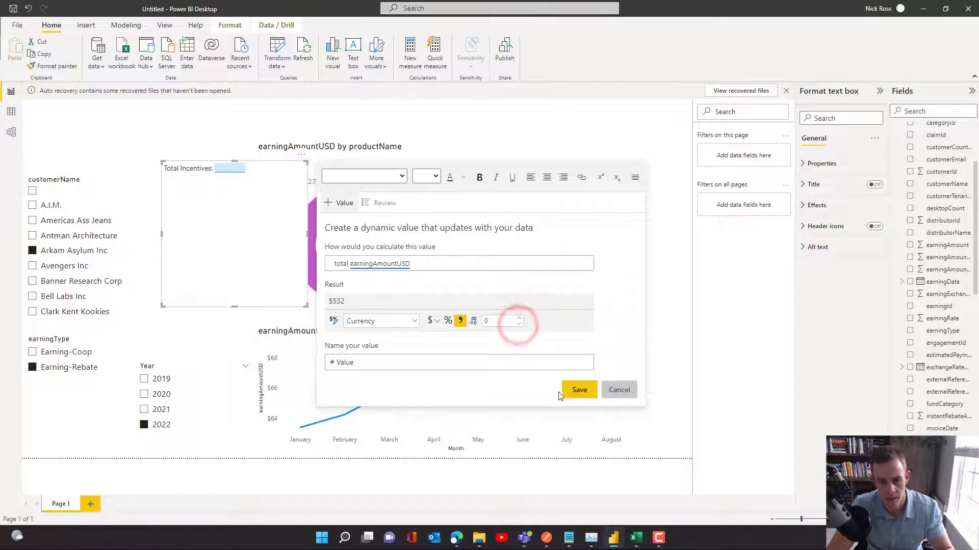
{"action": "left_click", "coordinate": [578, 390]}
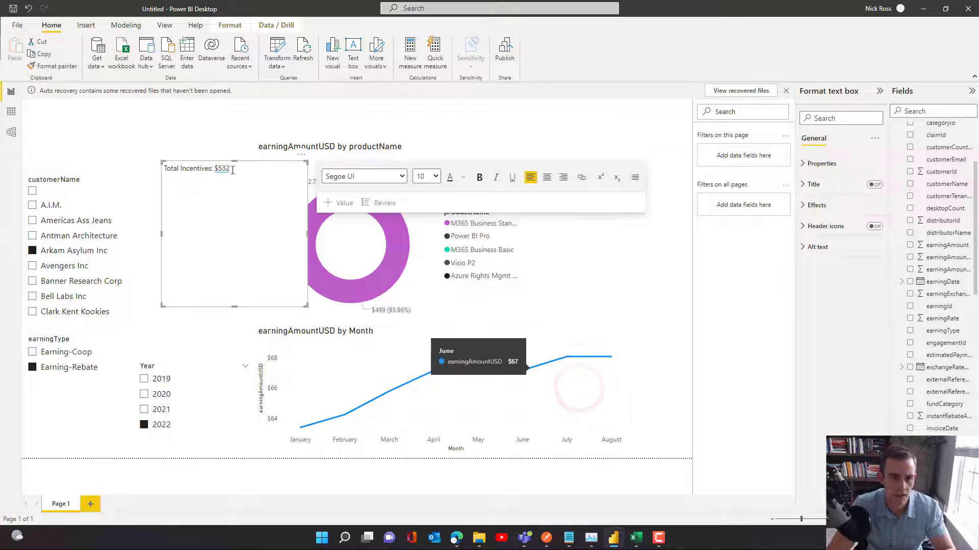
- Shrink the Total Incentives text box to fit its text and move it above the customerName slicer, near the page's upper edge
{"action": "left_click_drag", "start_coordinate": [306, 306], "coordinate": [201, 132]}
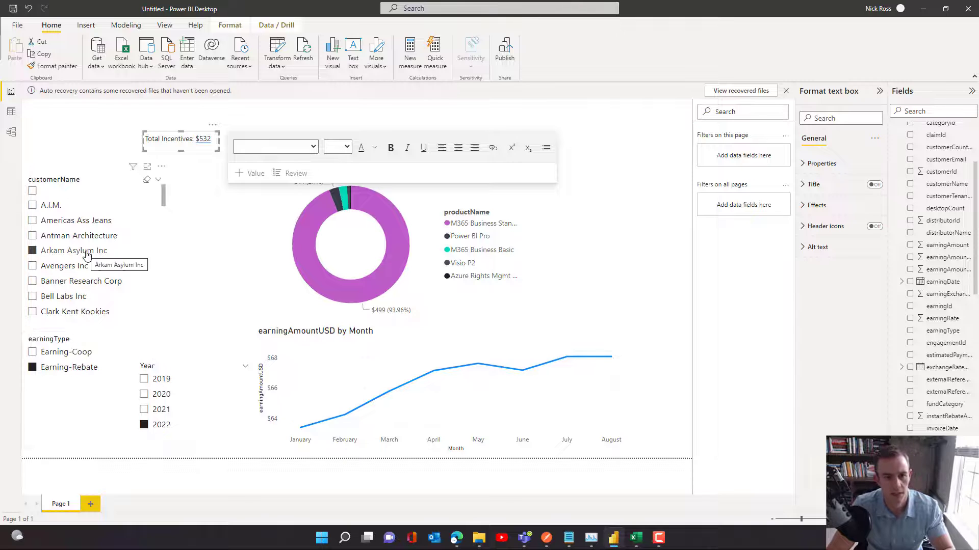
{"action": "left_click", "coordinate": [212, 249]}
{"action": "left_click", "coordinate": [195, 135]}
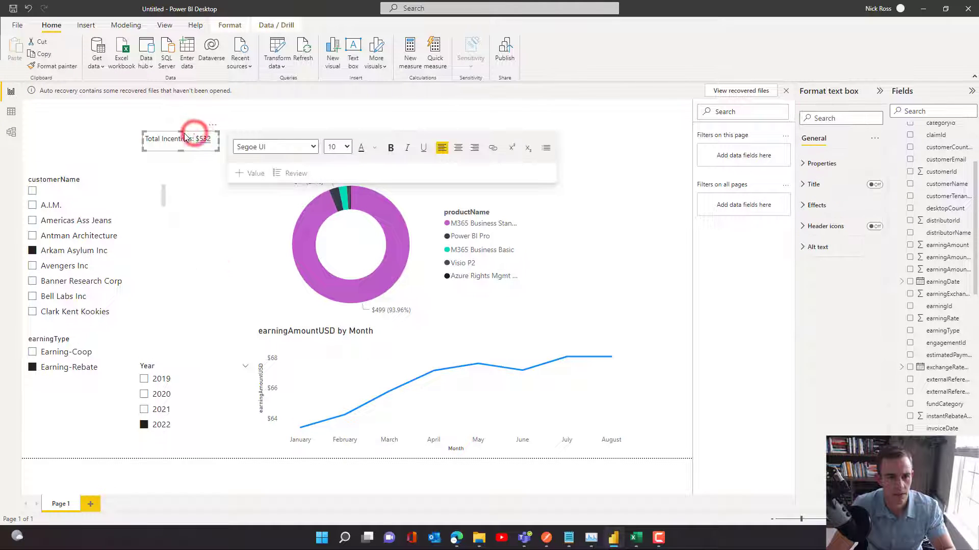
{"action": "left_click_drag", "start_coordinate": [202, 155], "coordinate": [189, 134]}
{"action": "left_click", "coordinate": [190, 117]}
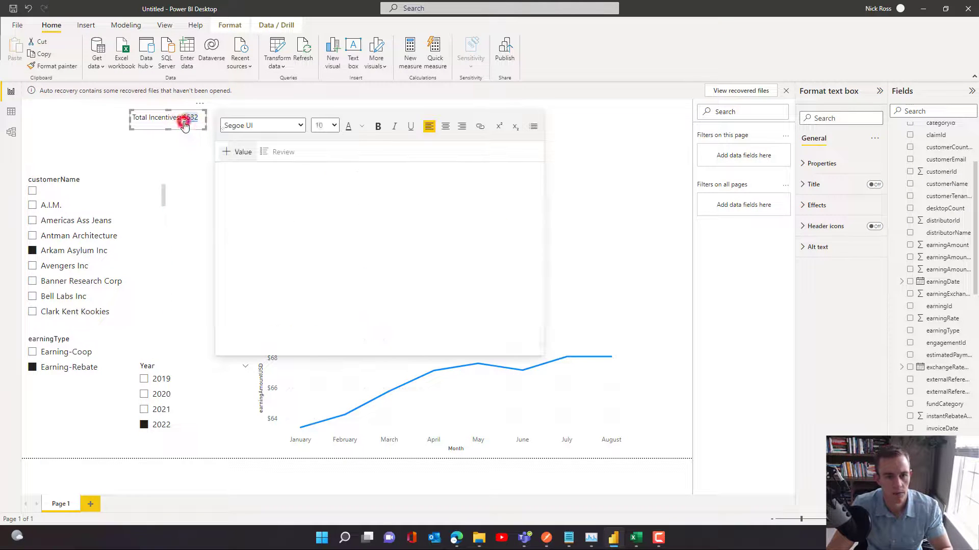
- Increase the font size of all the Total Incentives text and widen its text box to fit on one line
{"action": "left_click", "coordinate": [328, 125]}
{"action": "left_click", "coordinate": [175, 119]}
{"action": "triple_click", "coordinate": [172, 119]}
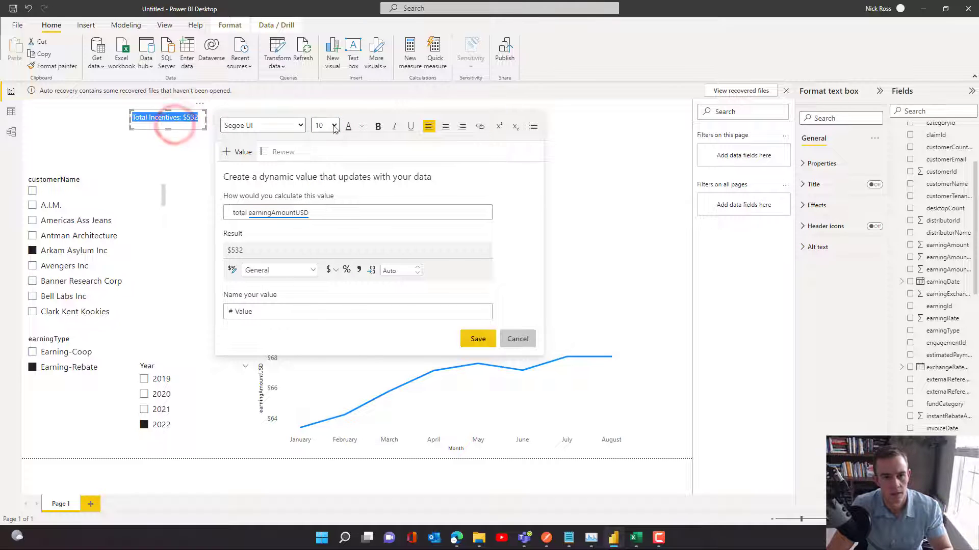
{"action": "left_click", "coordinate": [332, 125]}
{"action": "left_click", "coordinate": [319, 211]}
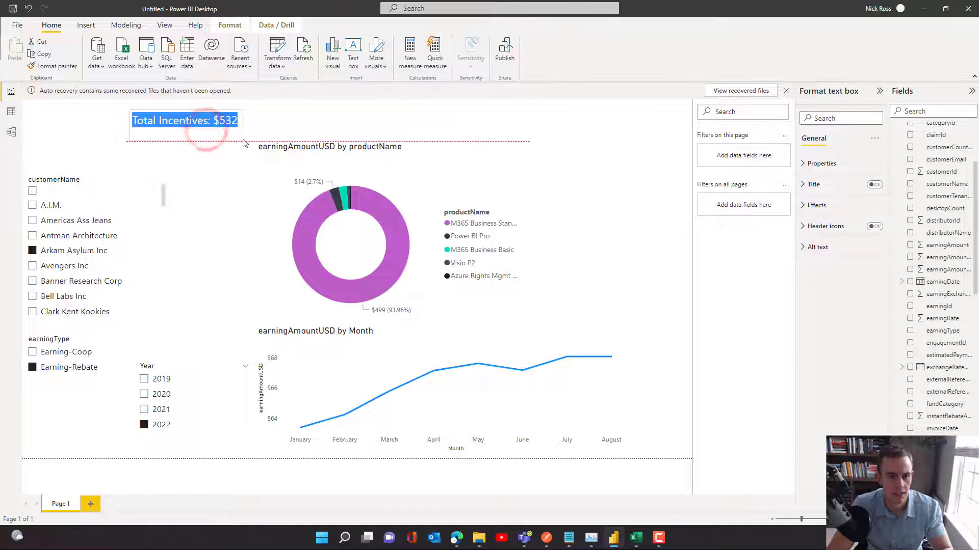
{"action": "left_click", "coordinate": [221, 181]}
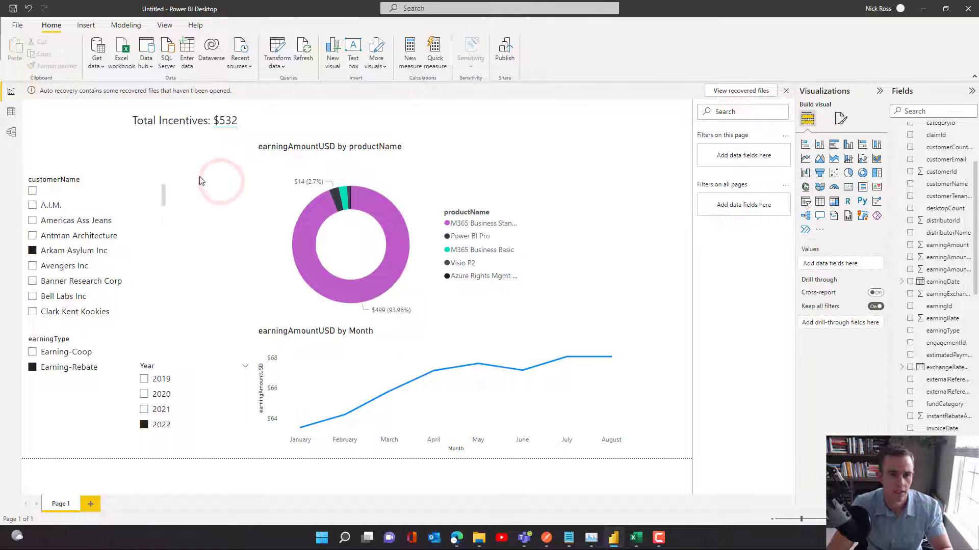
- Add a text box reading "Total Tminus365 Cost:" and place it between the customerName slicer and the donut chart
{"action": "left_click", "coordinate": [353, 60]}
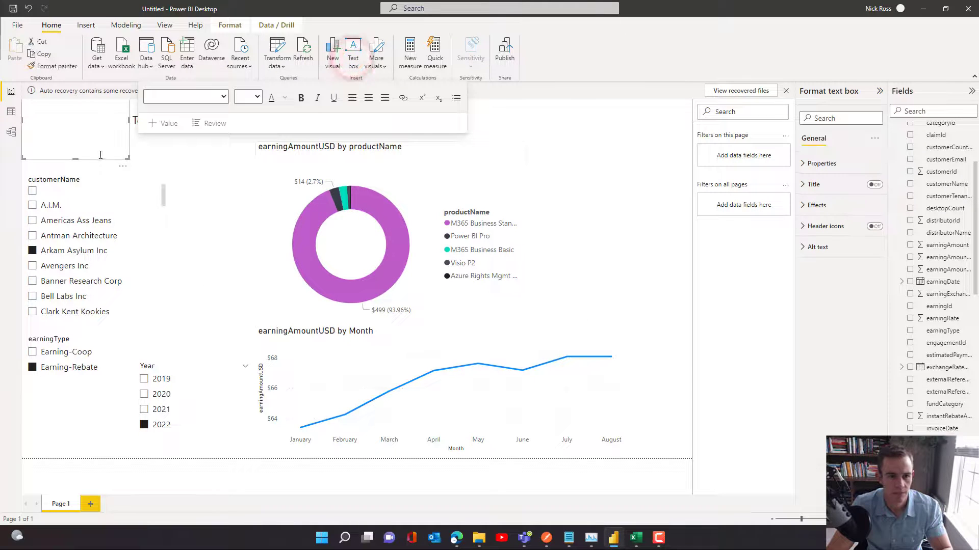
{"action": "left_click_drag", "start_coordinate": [99, 153], "coordinate": [246, 235]}
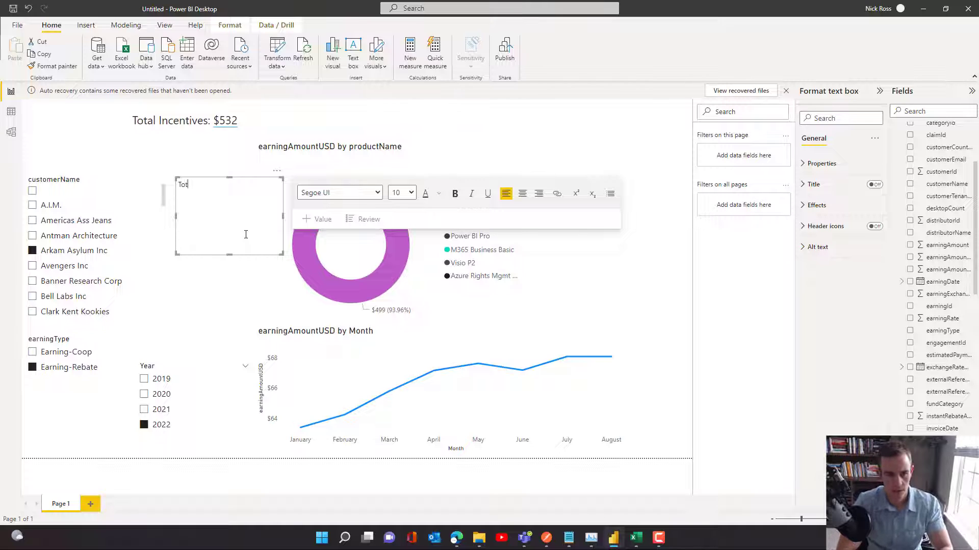
{"action": "type", "text": "Total Tminus365"}
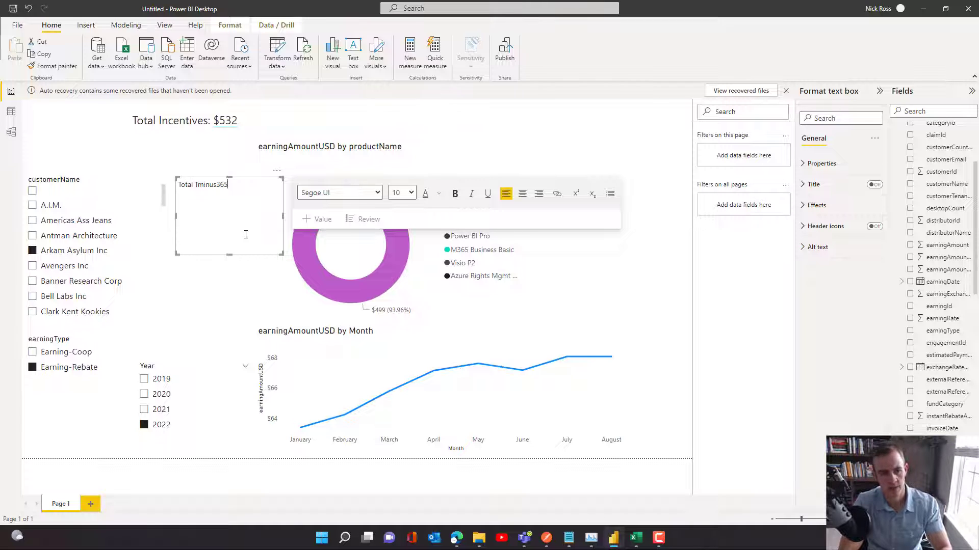
{"action": "type", "text": " Cost:"}
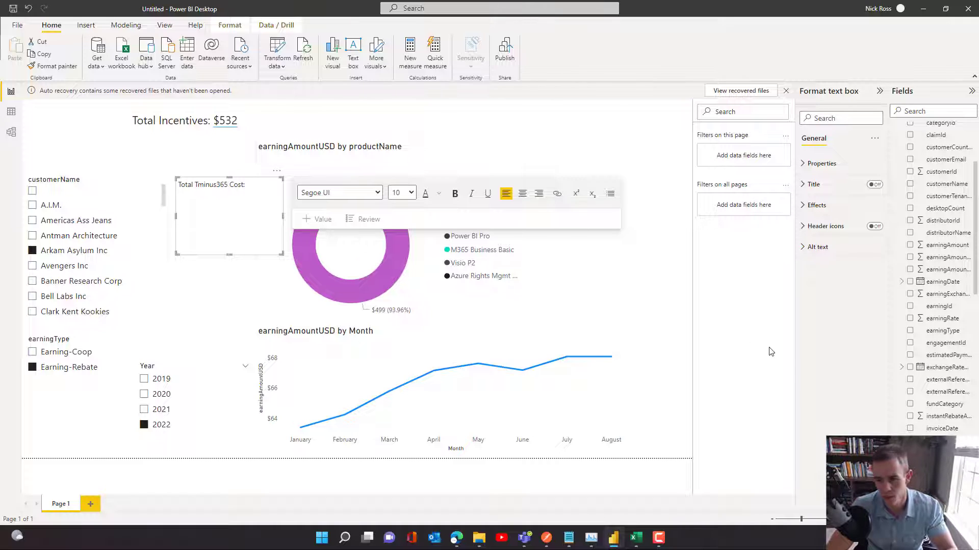
- Find the transactionAmountUSD field and create the measure Total Internal Spend = SUM(PCExport_Sept[transactionAmountUSD])/(1-.18)
{"action": "scroll", "coordinate": [945, 396], "scroll_direction": "down", "scroll_amount": 2}
{"action": "scroll", "coordinate": [946, 397], "scroll_direction": "down", "scroll_amount": 10}
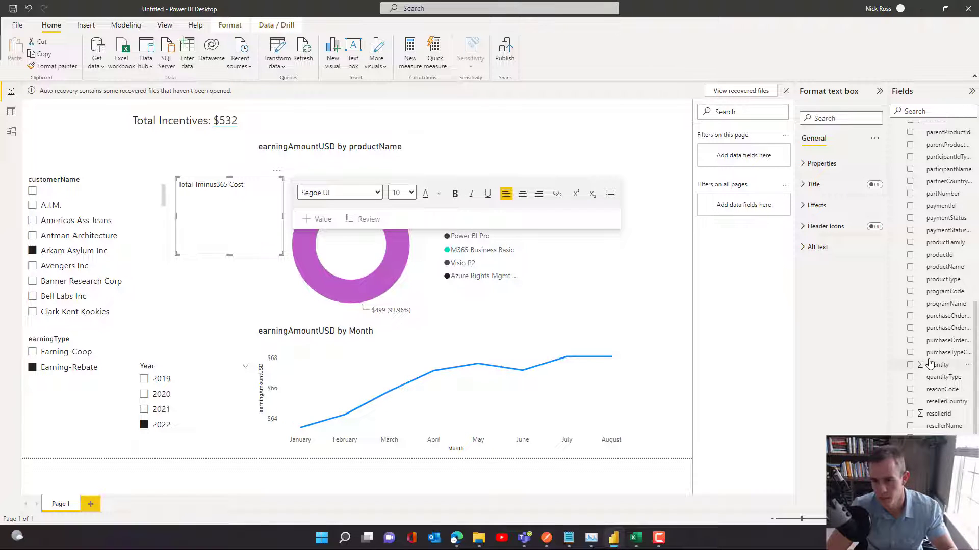
{"action": "scroll", "coordinate": [930, 363], "scroll_direction": "down", "scroll_amount": 10}
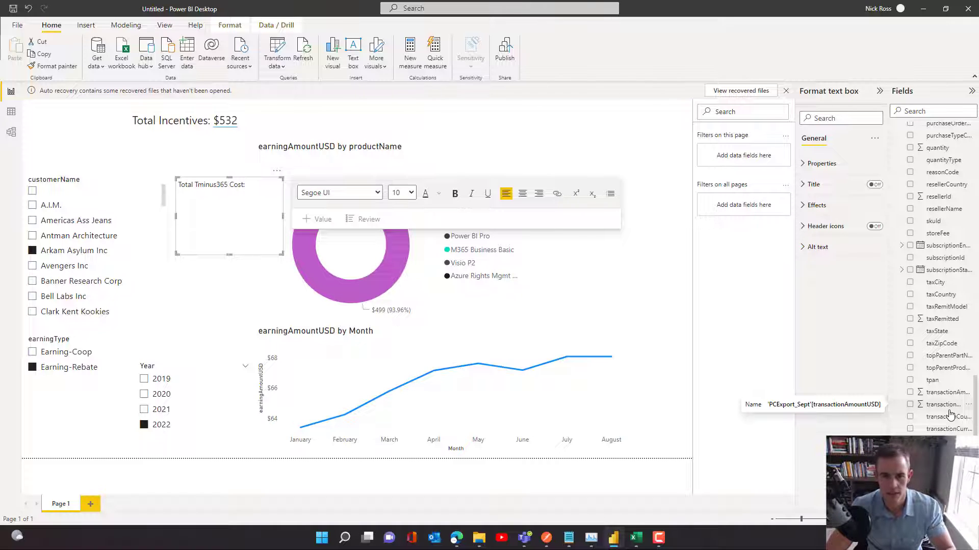
{"action": "left_click", "coordinate": [664, 317]}
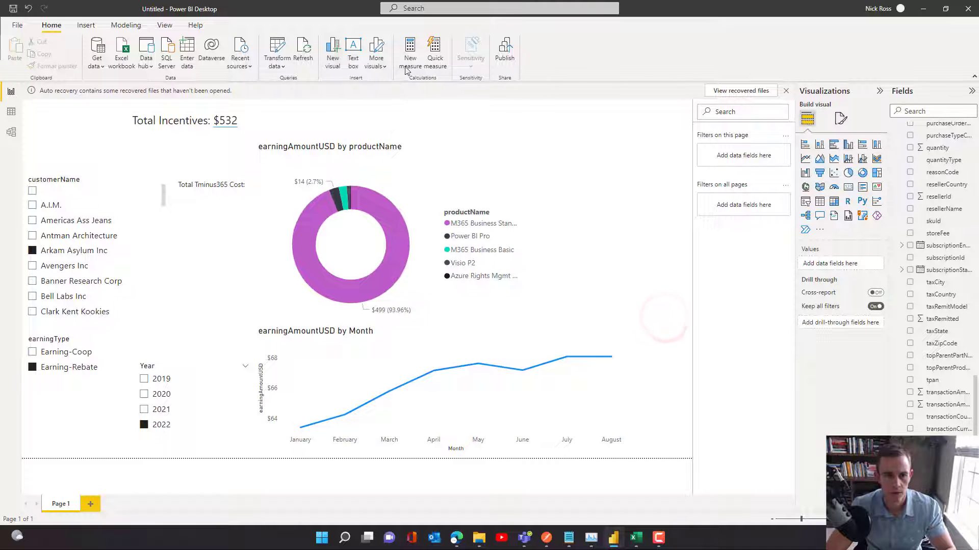
{"action": "left_click", "coordinate": [411, 51]}
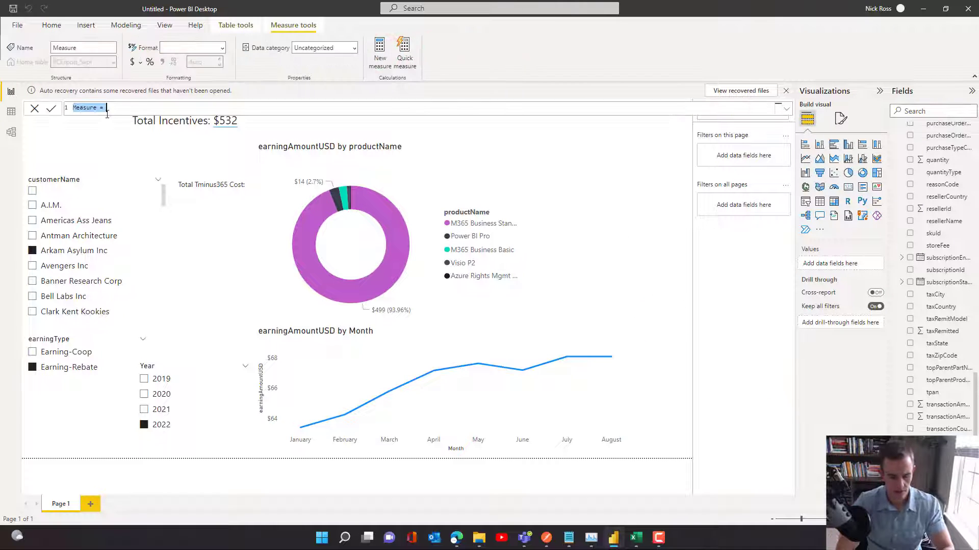
{"action": "type", "text": "Total Internal Spend"}
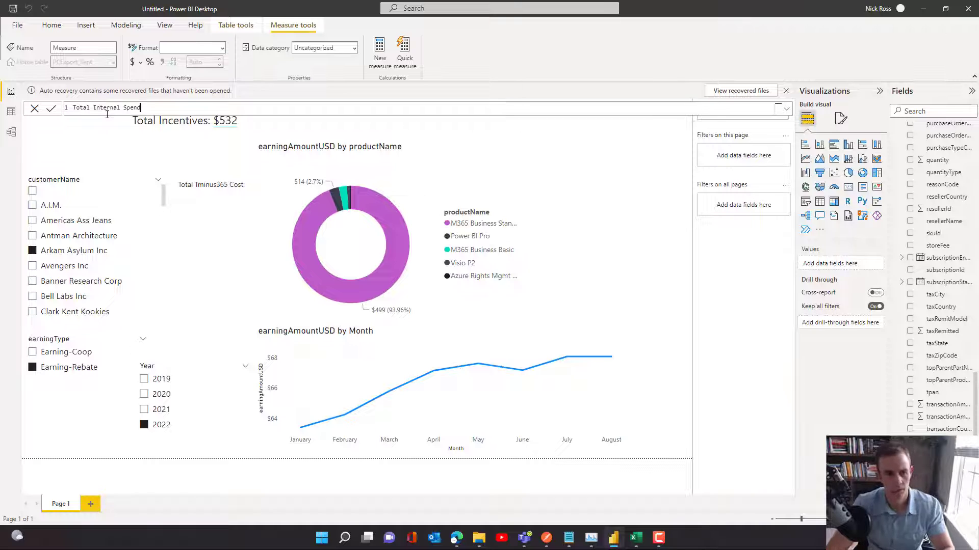
{"action": "type", "text": " ="}
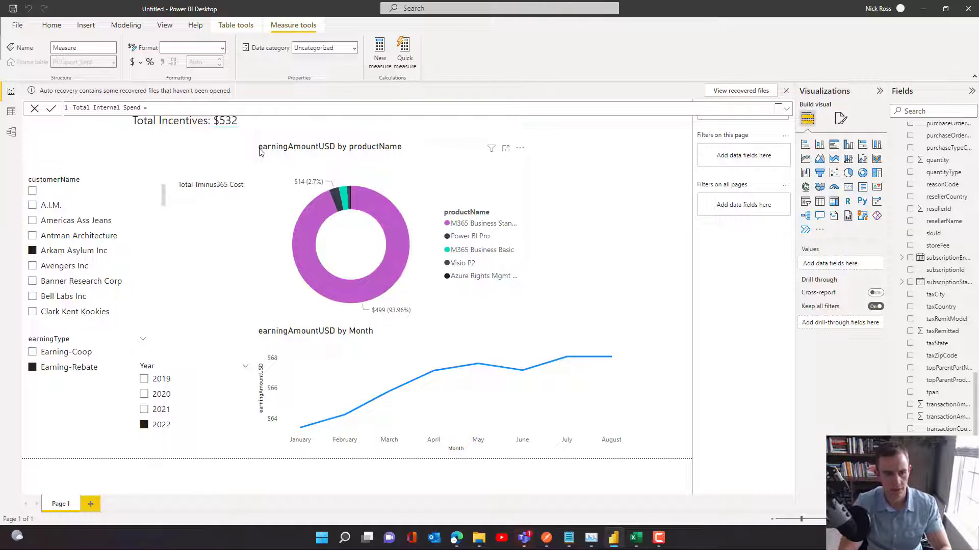
{"action": "type", "text": "SUM("}
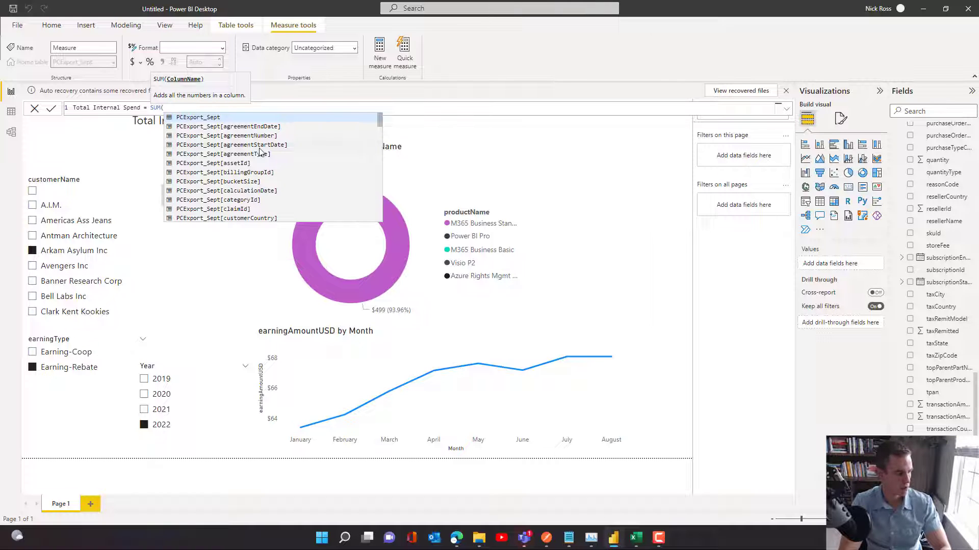
{"action": "type", "text": "Trans"}
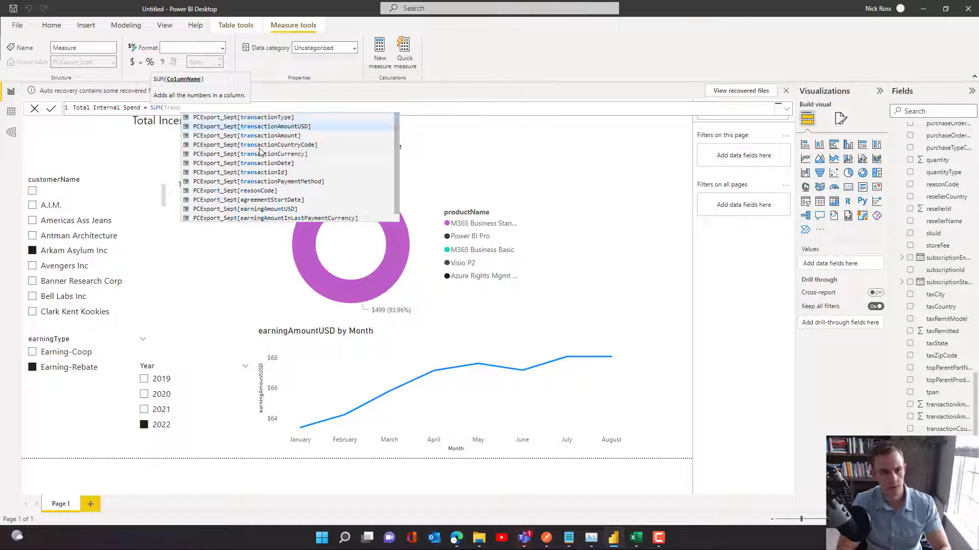
{"action": "key", "text": "Tab"}
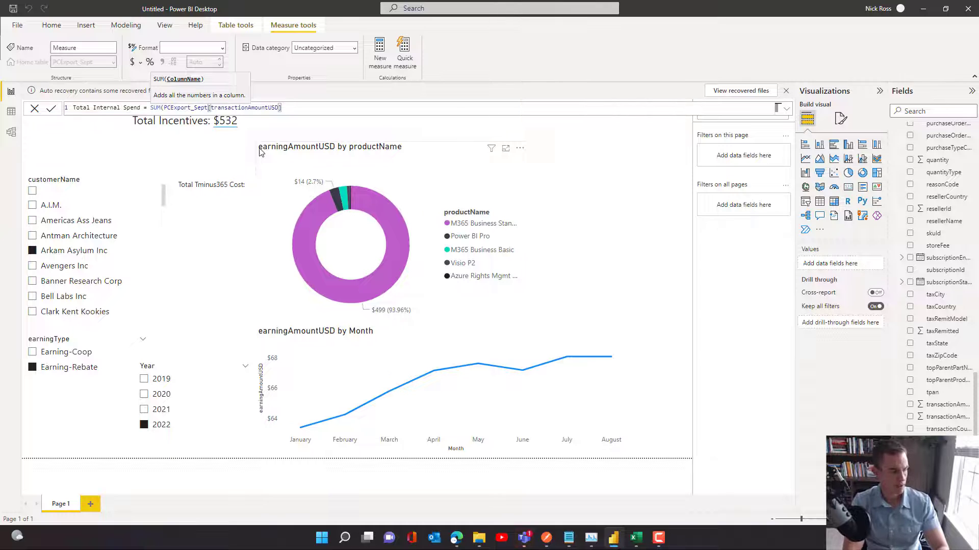
{"action": "type", "text": ")/(1-.18"}
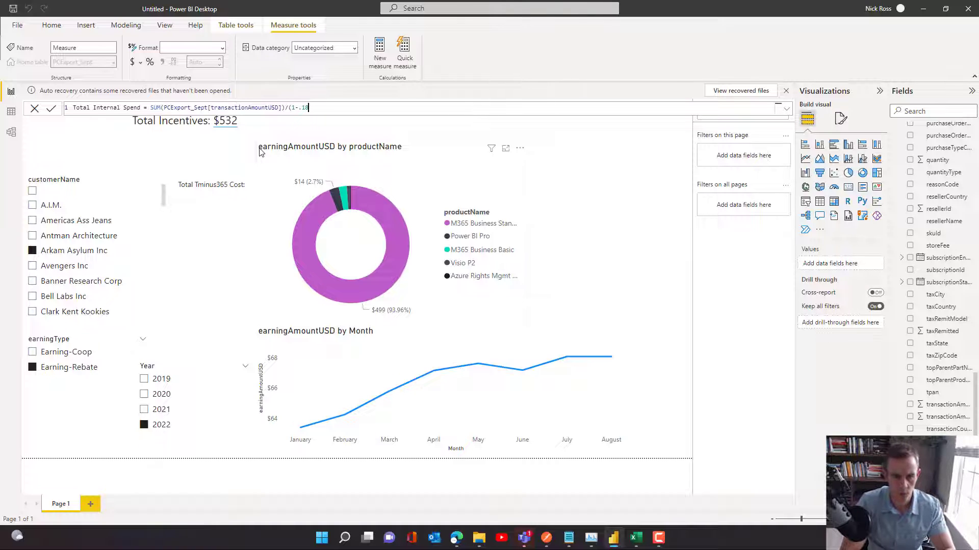
{"action": "type", "text": ")"}
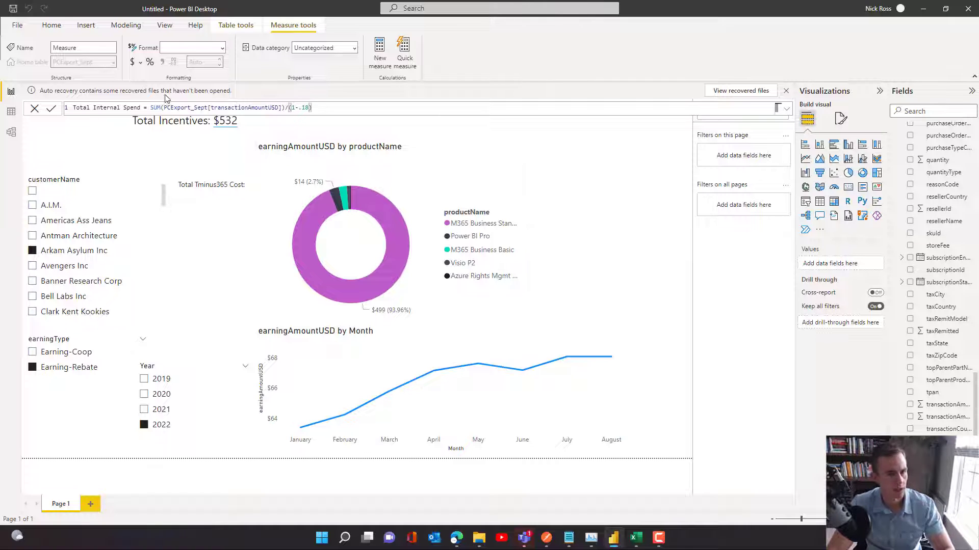
{"action": "left_click", "coordinate": [51, 109]}
- Insert a dynamic value for total internal spend after "Total Tminus365 Cost:", formatted as currency with 0 decimal places, and save it
{"action": "left_click", "coordinate": [260, 188]}
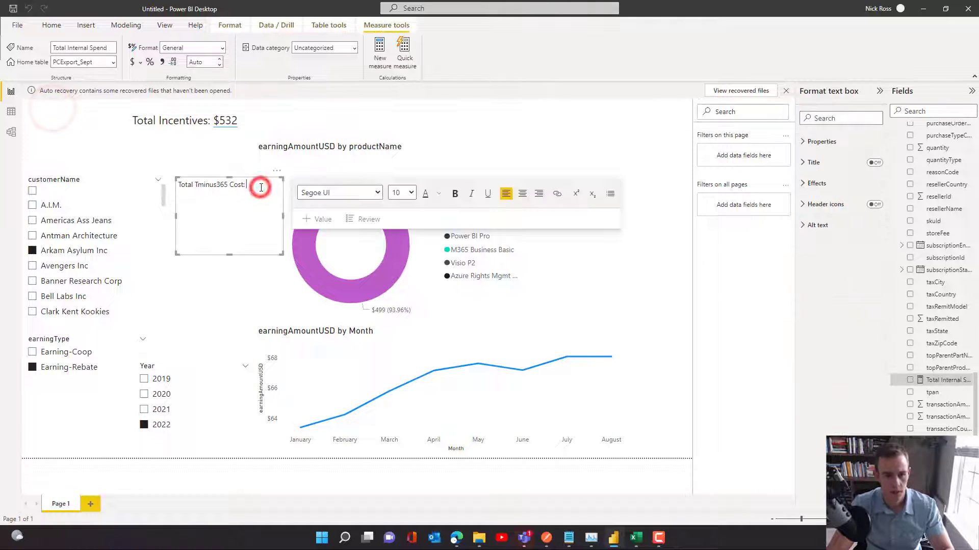
{"action": "left_click", "coordinate": [320, 219]}
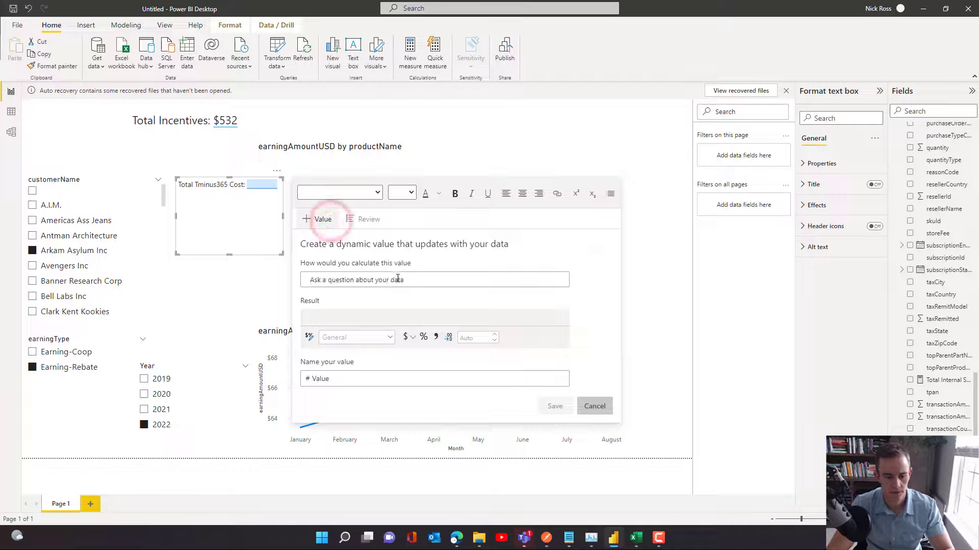
{"action": "left_click", "coordinate": [398, 280]}
{"action": "type", "text": "Total in"}
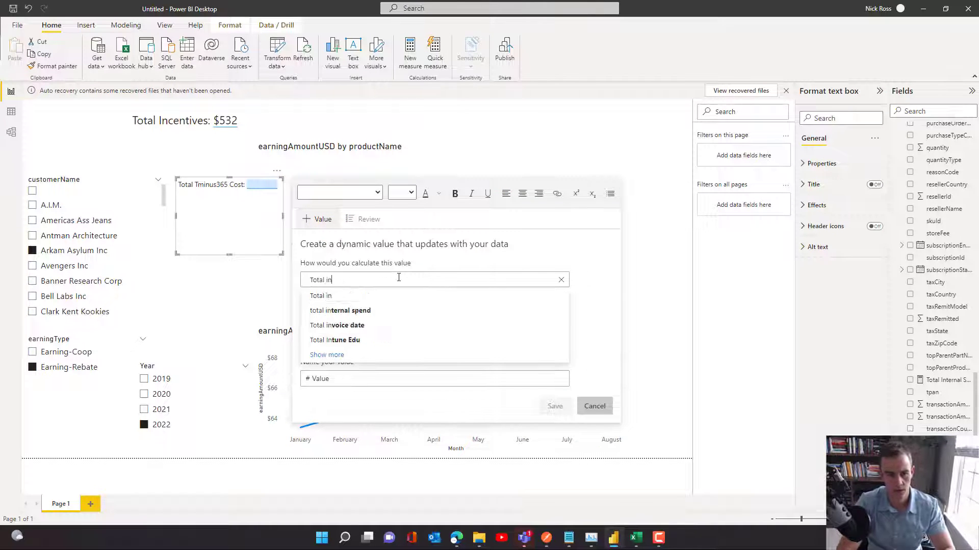
{"action": "left_click", "coordinate": [369, 310]}
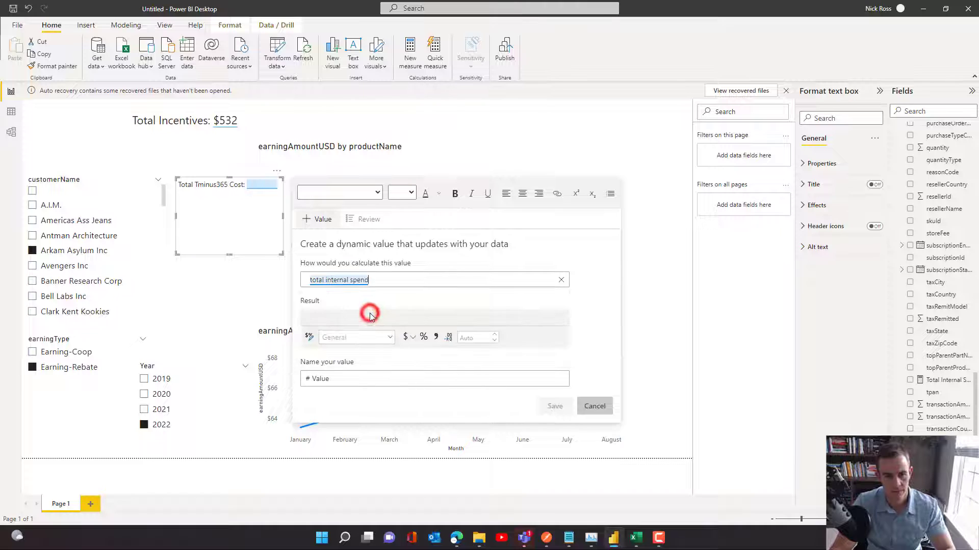
{"action": "left_click", "coordinate": [405, 337]}
{"action": "left_click", "coordinate": [494, 341]}
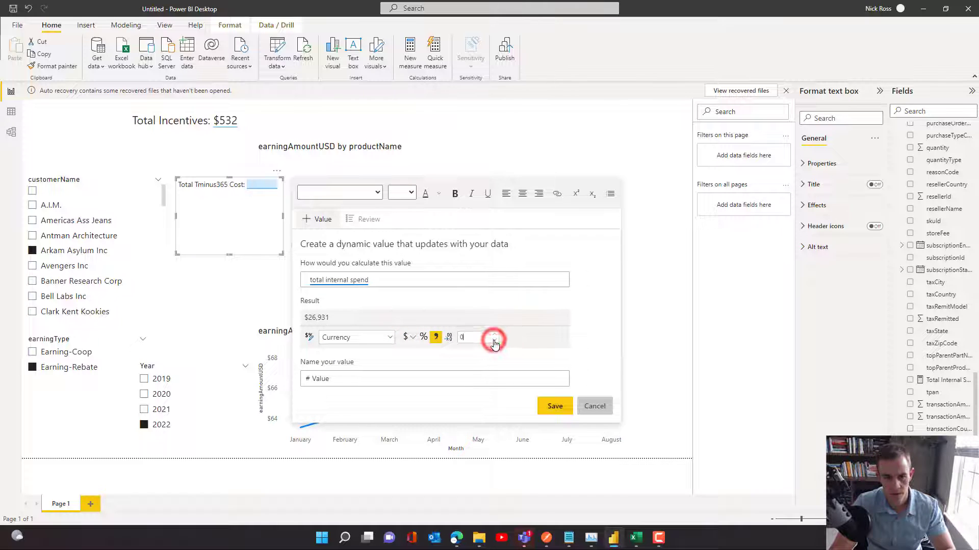
{"action": "left_click", "coordinate": [557, 407]}
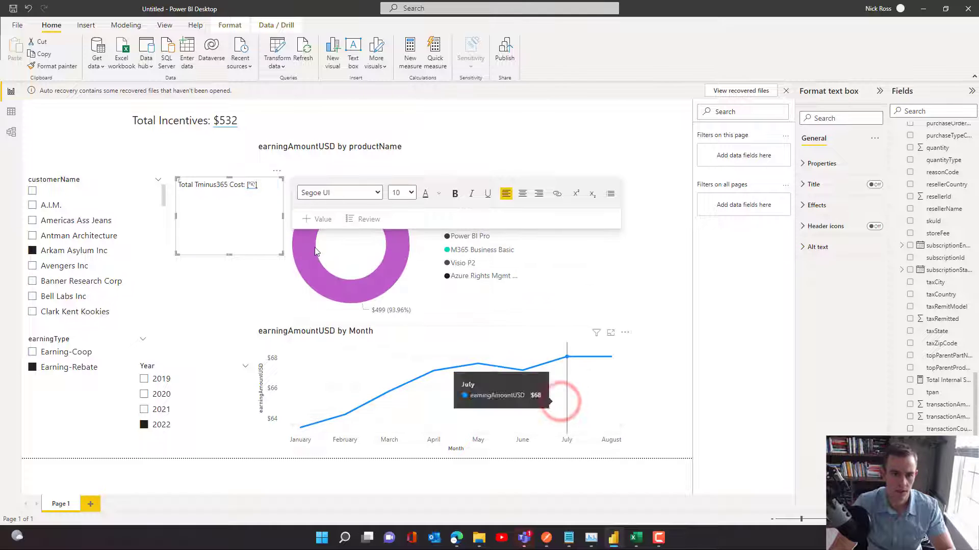
- Set all the Total Tminus365 Cost text to font size 16 and move its text box above the donut chart, beside Total Incentives
{"action": "key", "text": "ctrl+a"}
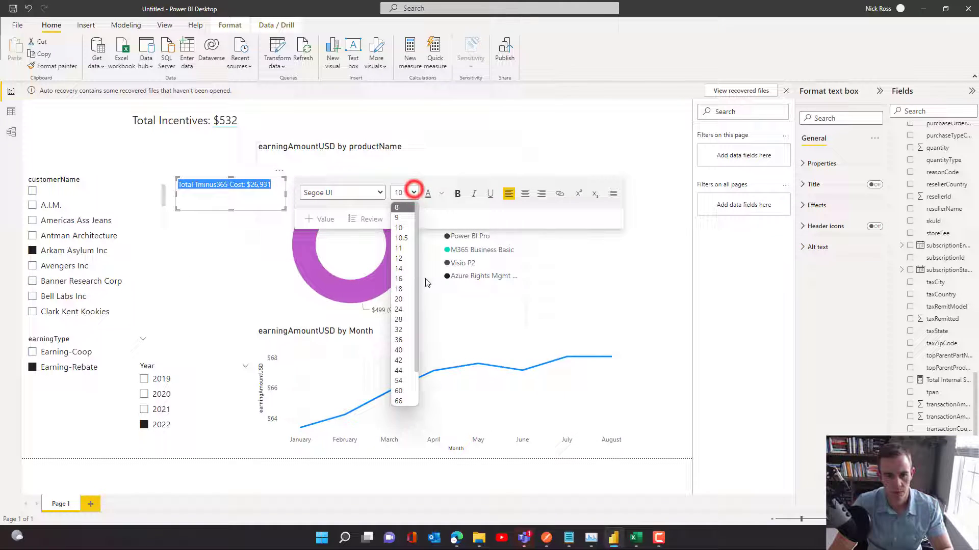
{"action": "left_click", "coordinate": [399, 279]}
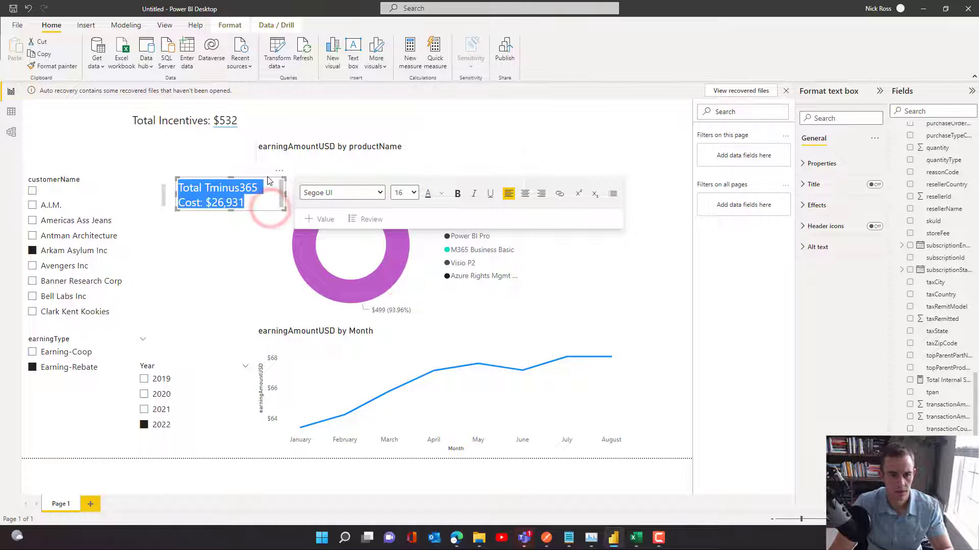
{"action": "left_click_drag", "start_coordinate": [265, 174], "coordinate": [236, 179]}
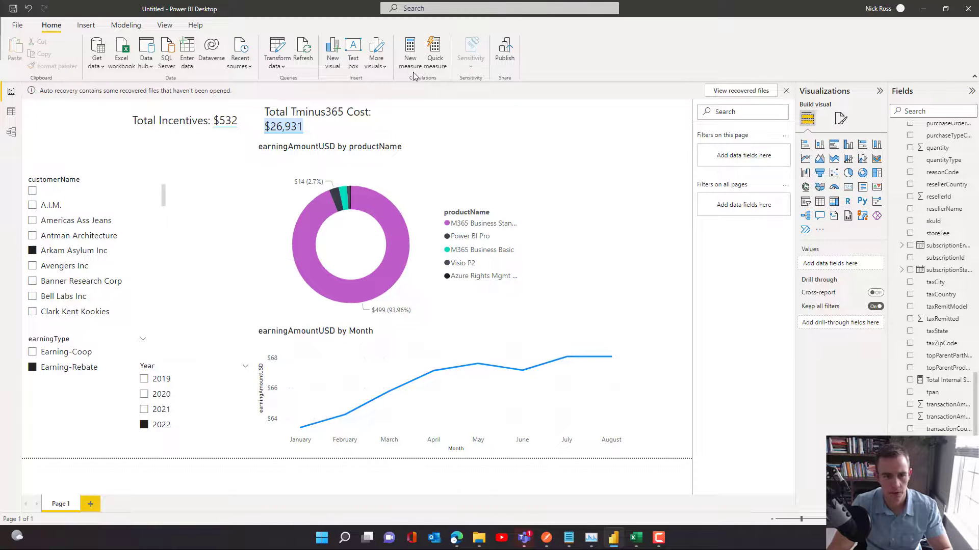
- Create the measure Total Customer Cost = SUM(PCExport_Sept[transactionAmountUSD])/.8
{"action": "left_click", "coordinate": [411, 53]}
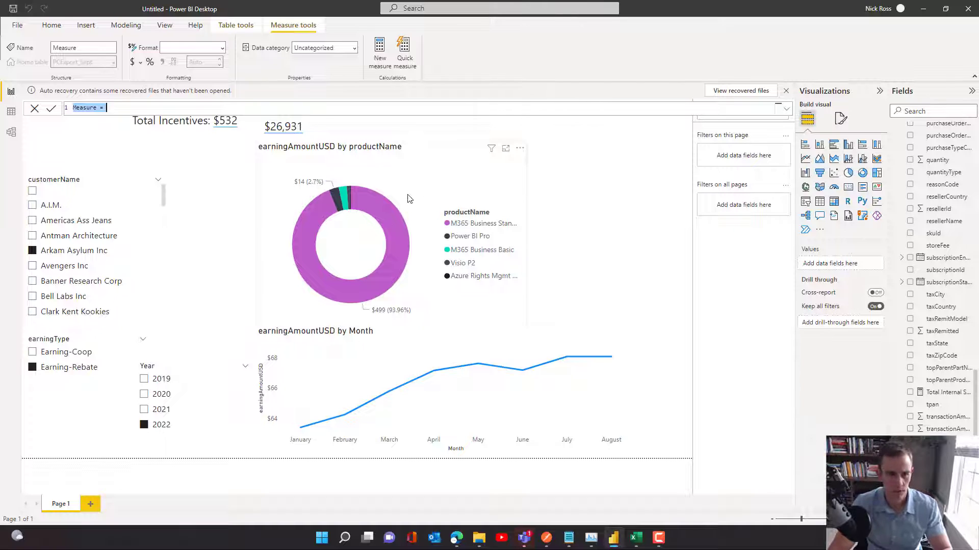
{"action": "type", "text": "Total Customer Cost"}
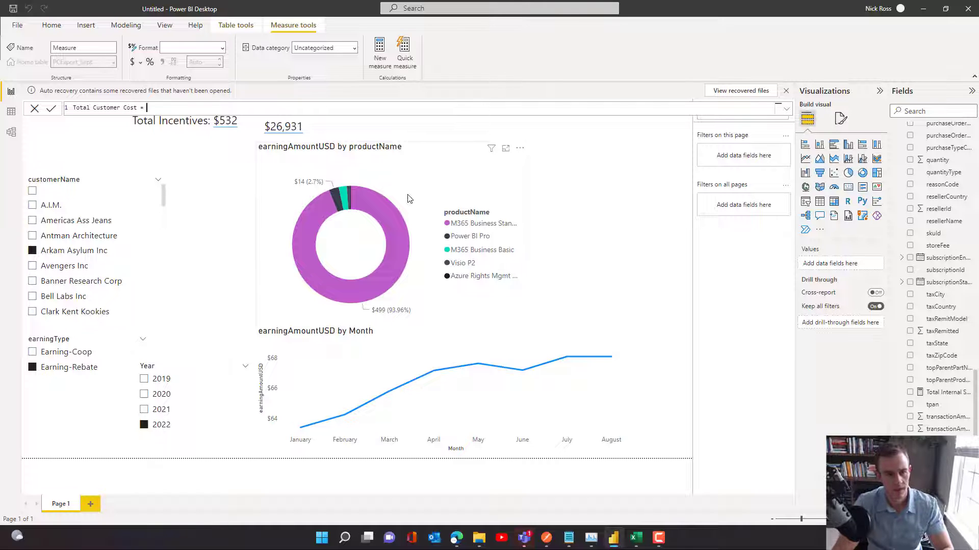
{"action": "type", "text": "SUM("}
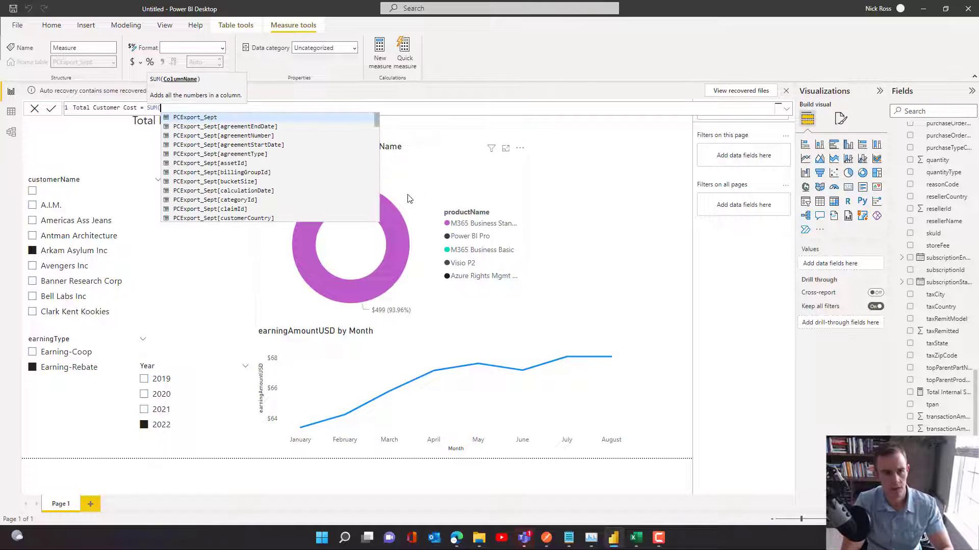
{"action": "type", "text": "trans"}
{"action": "key", "text": "Tab"}
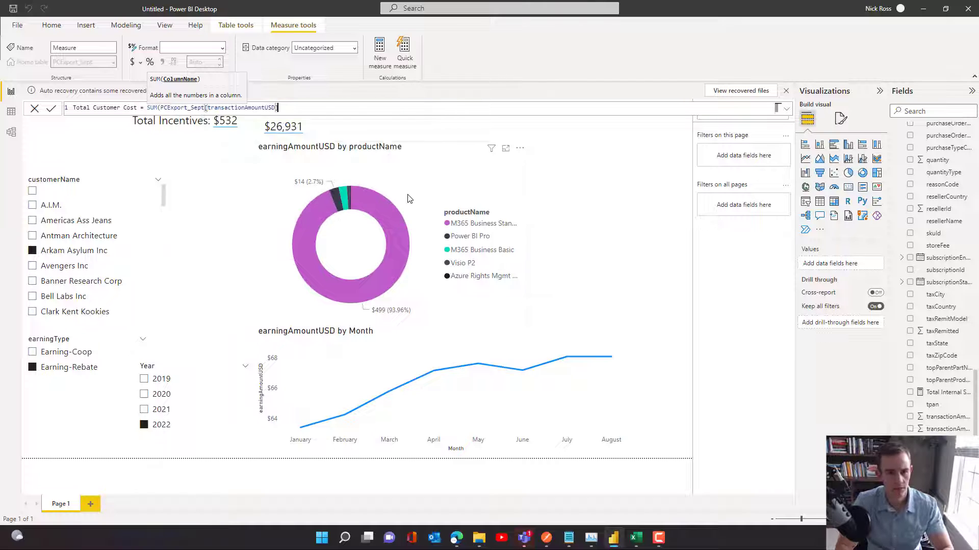
{"action": "type", "text": ")"}
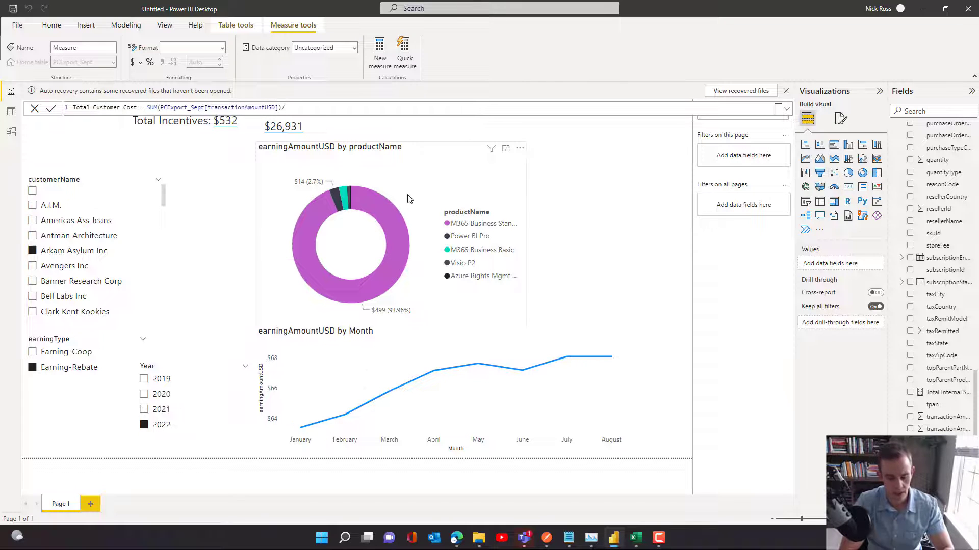
{"action": "type", "text": "/"}
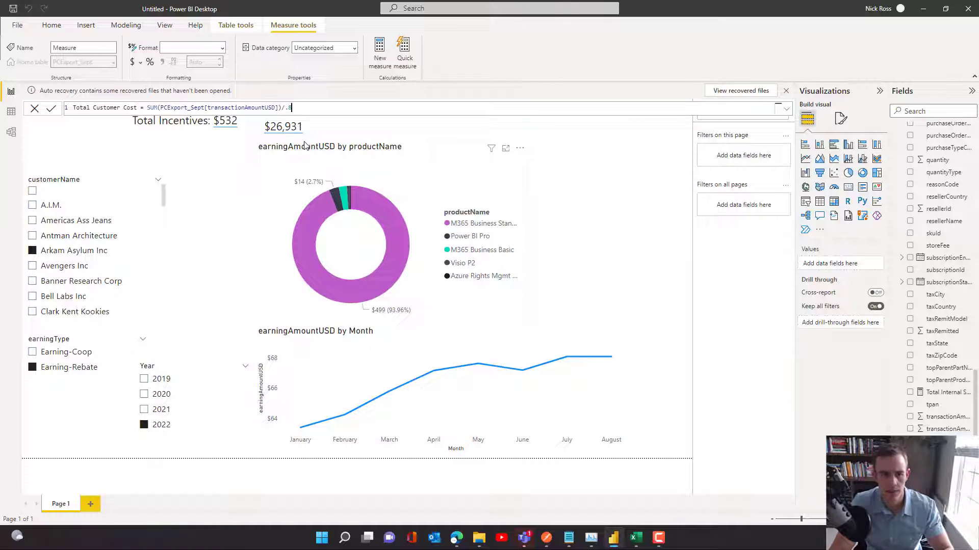
{"action": "left_click", "coordinate": [51, 108]}
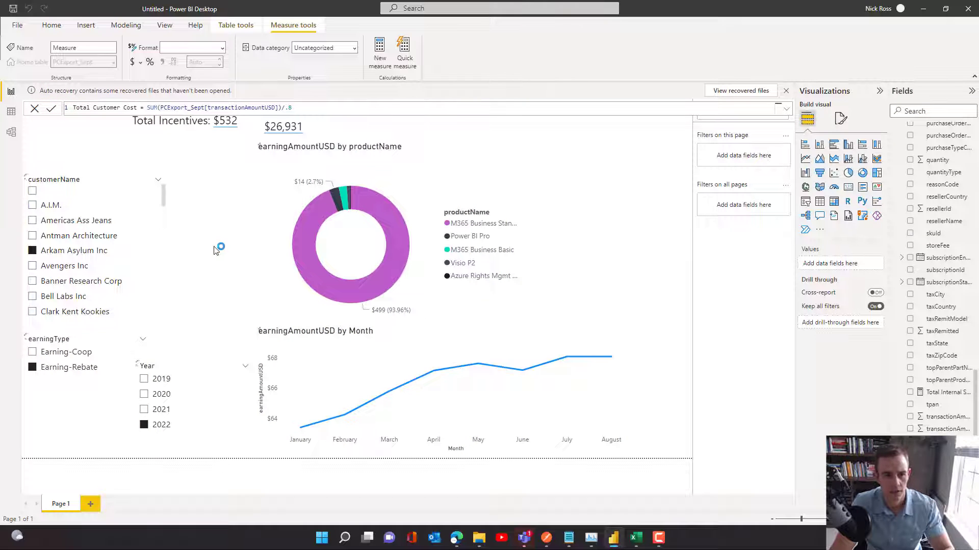
{"action": "left_click", "coordinate": [214, 176]}
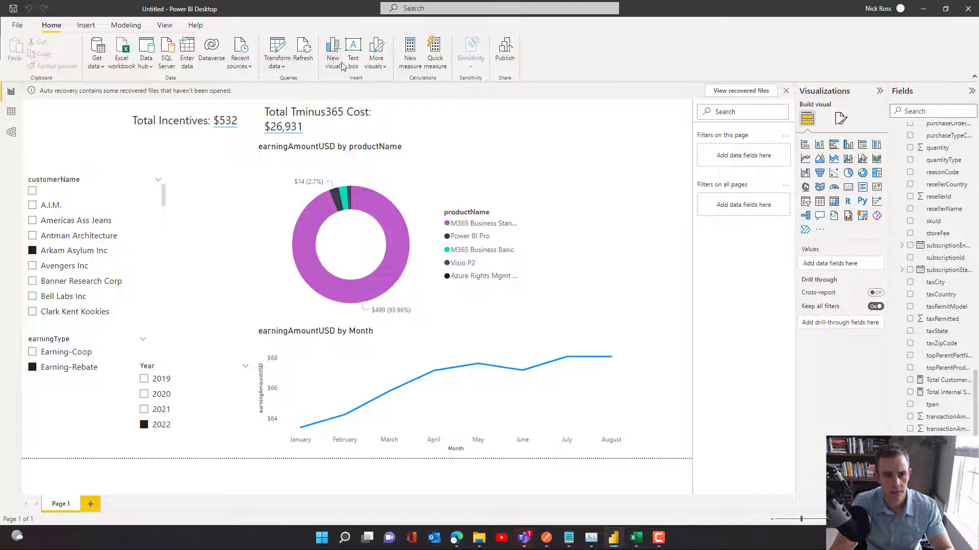
- Add a text box reading "Total Customer Cost:" and place it over the edge of the customerName slicer
{"action": "left_click", "coordinate": [353, 54]}
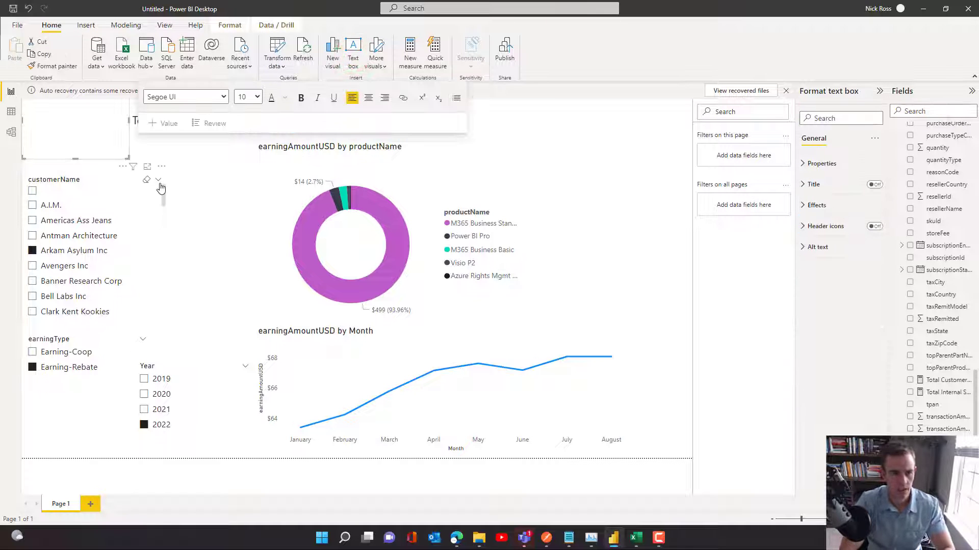
{"action": "left_click_drag", "start_coordinate": [102, 139], "coordinate": [180, 208]}
{"action": "type", "text": "Total "}
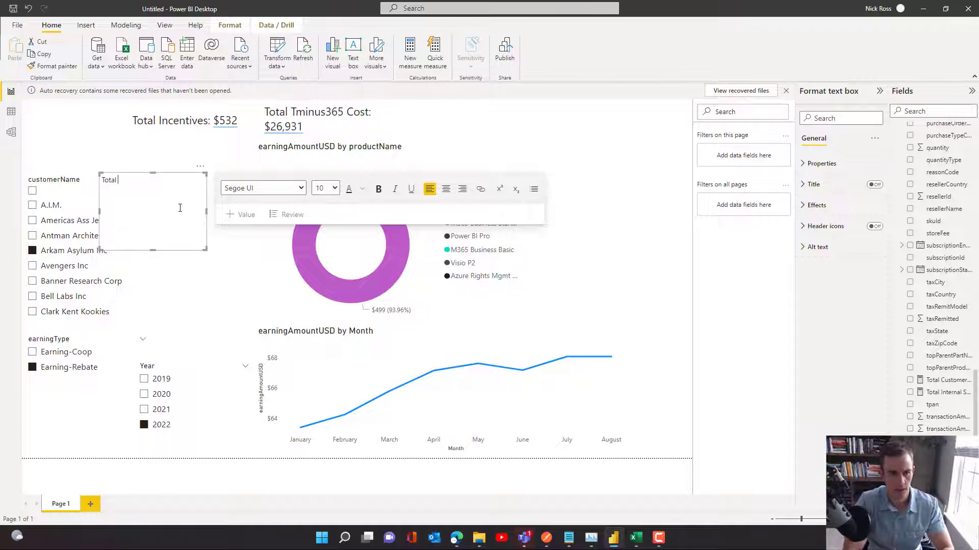
{"action": "type", "text": "Customer Cost:"}
- Insert a dynamic value for total customer cost after "Total Customer Cost:", formatted as currency with 0 decimal places, and save it
{"action": "left_click", "coordinate": [247, 214]}
{"action": "type", "text": "tot"}
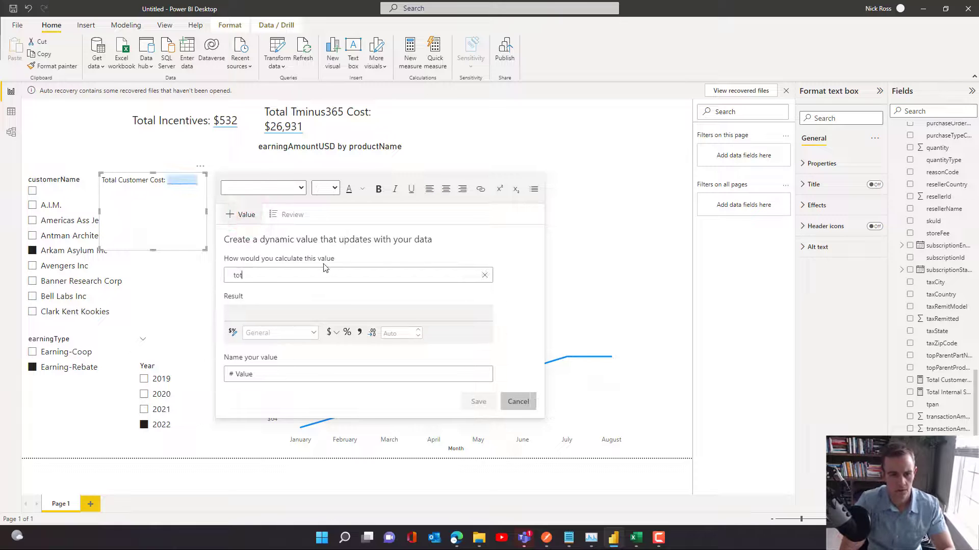
{"action": "type", "text": "al cu"}
{"action": "left_click", "coordinate": [307, 318]}
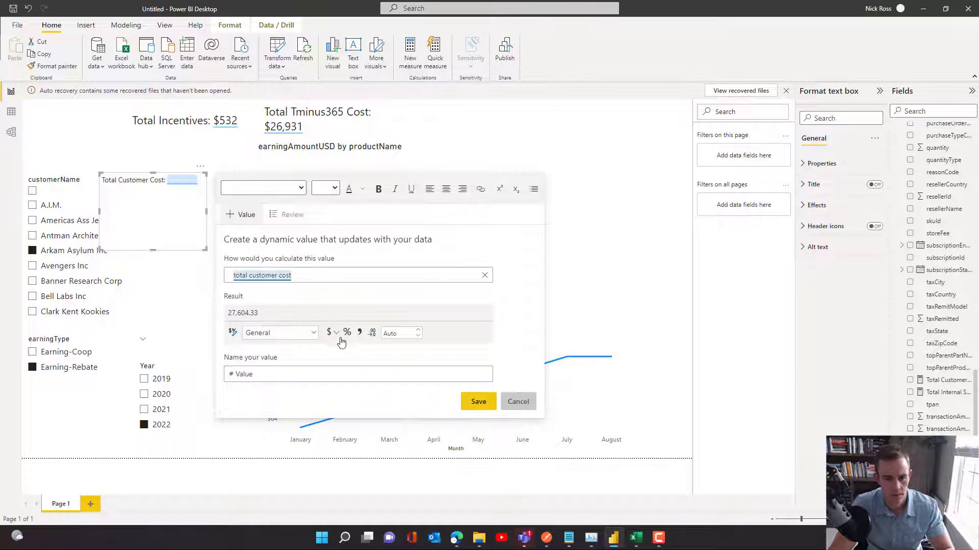
{"action": "left_click", "coordinate": [328, 332]}
{"action": "left_click", "coordinate": [417, 336]}
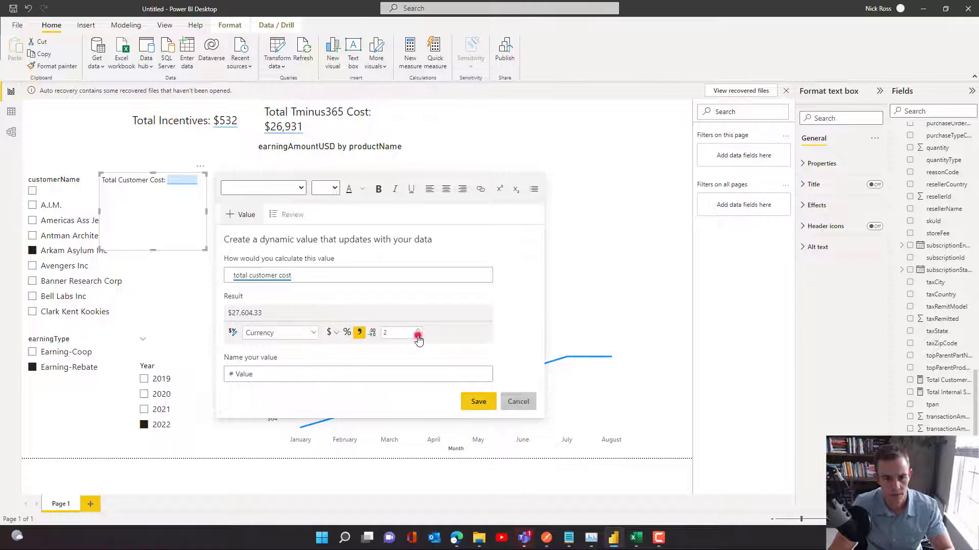
{"action": "left_click", "coordinate": [478, 403]}
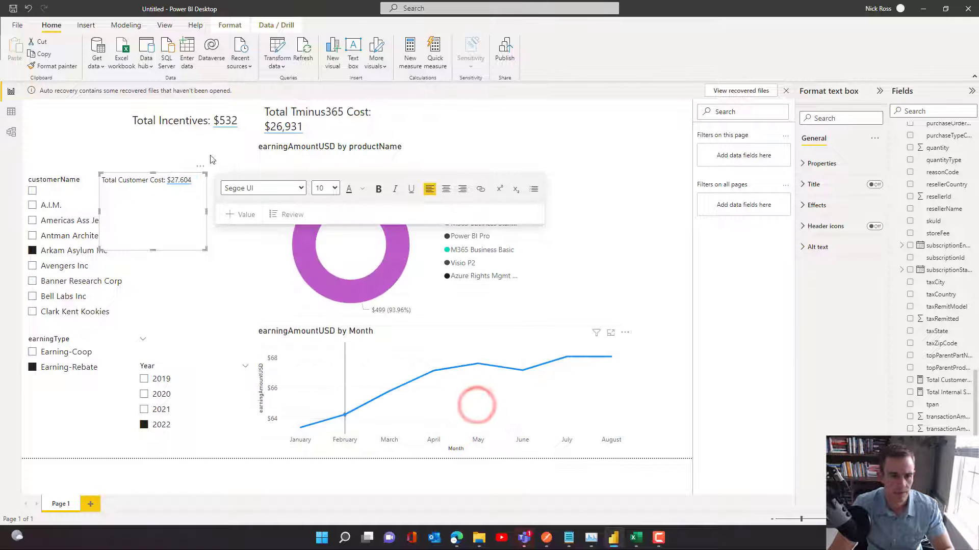
- Enlarge the Total Customer Cost text to match the Total Tminus365 Cost text and move its box beside that one above the donut chart
{"action": "triple_click", "coordinate": [197, 233]}
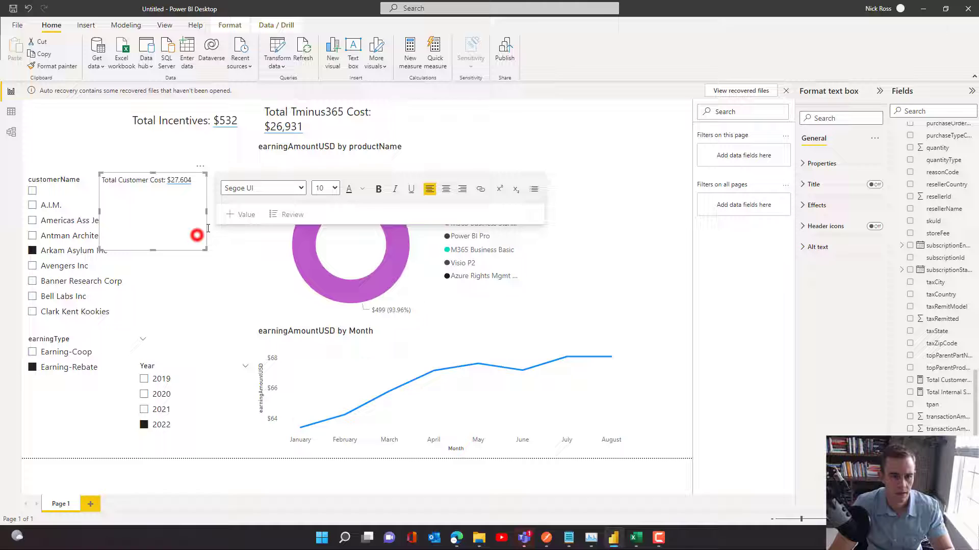
{"action": "left_click", "coordinate": [334, 187]}
{"action": "left_click", "coordinate": [319, 294]}
{"action": "left_click", "coordinate": [491, 186]}
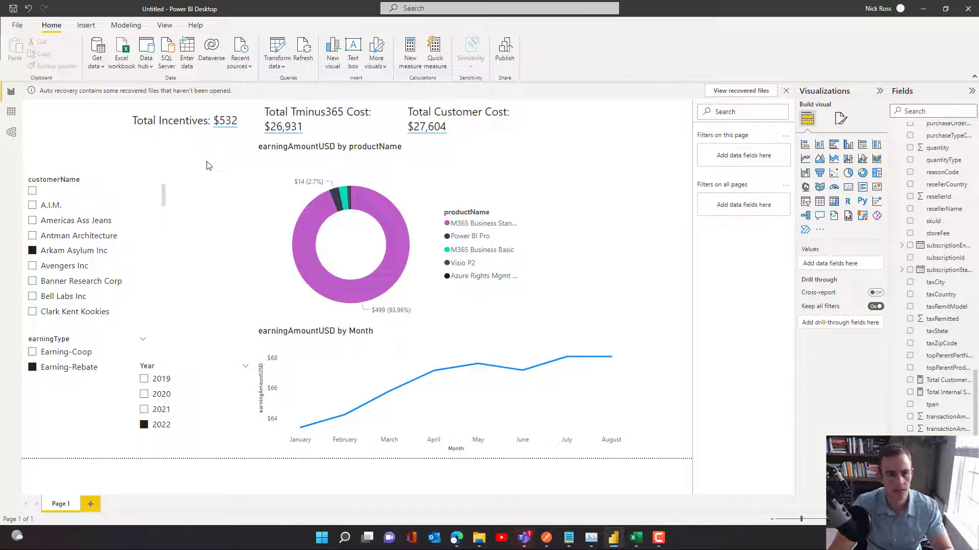
- Start a new measure Total Revenue that subtracts PCExport_Sept[Total Internal Spend] from PCExport_Sept[Total Customer Cost] inside an opening parenthesis
{"action": "left_click", "coordinate": [409, 51]}
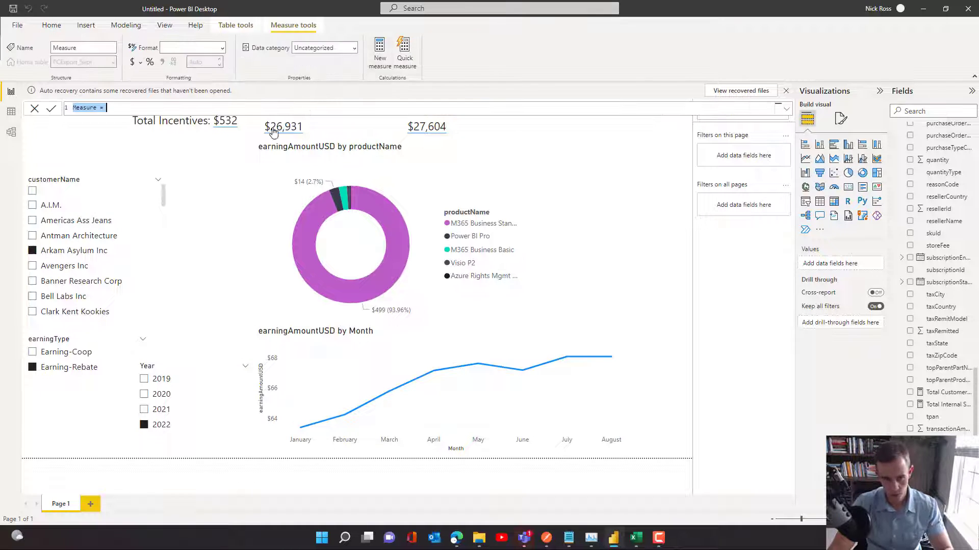
{"action": "type", "text": "Total"}
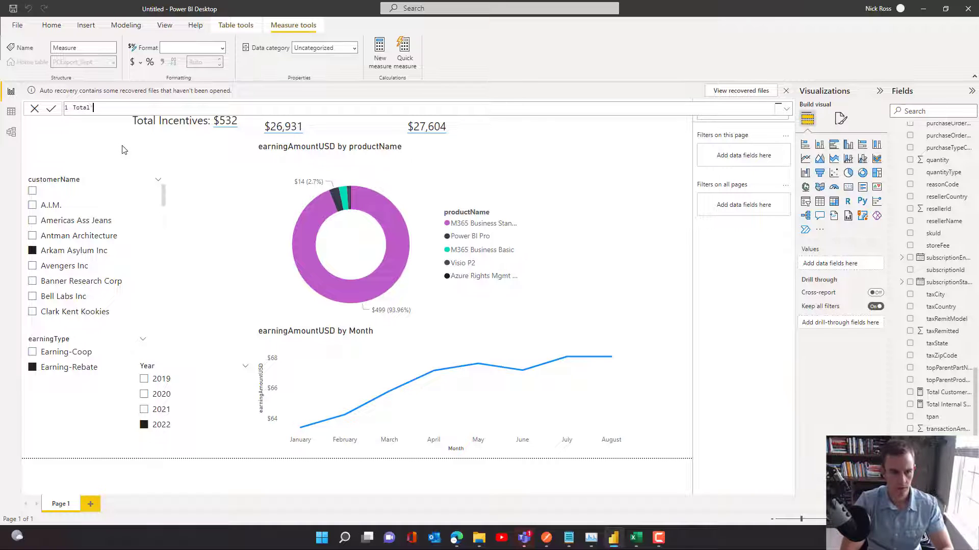
{"action": "type", "text": " Revenue = ("}
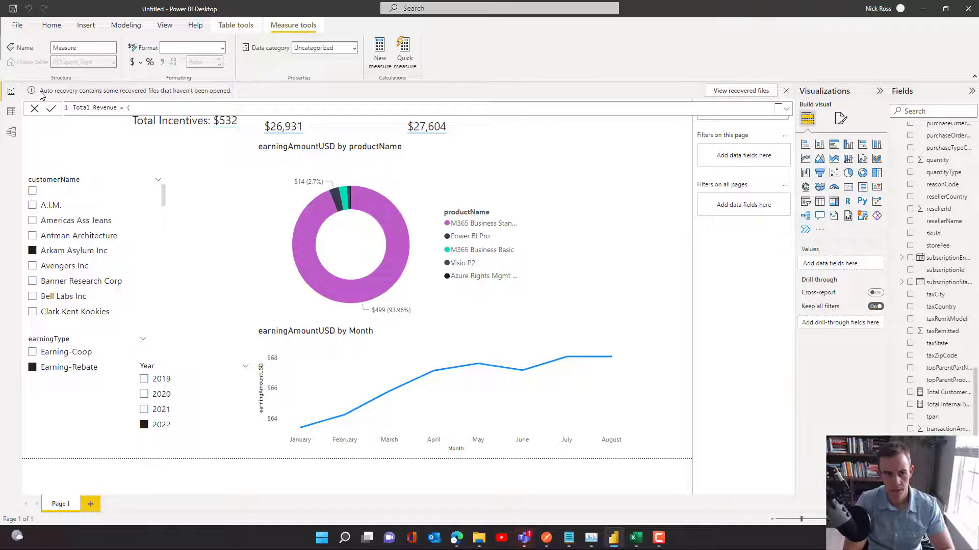
{"action": "type", "text": "Total"}
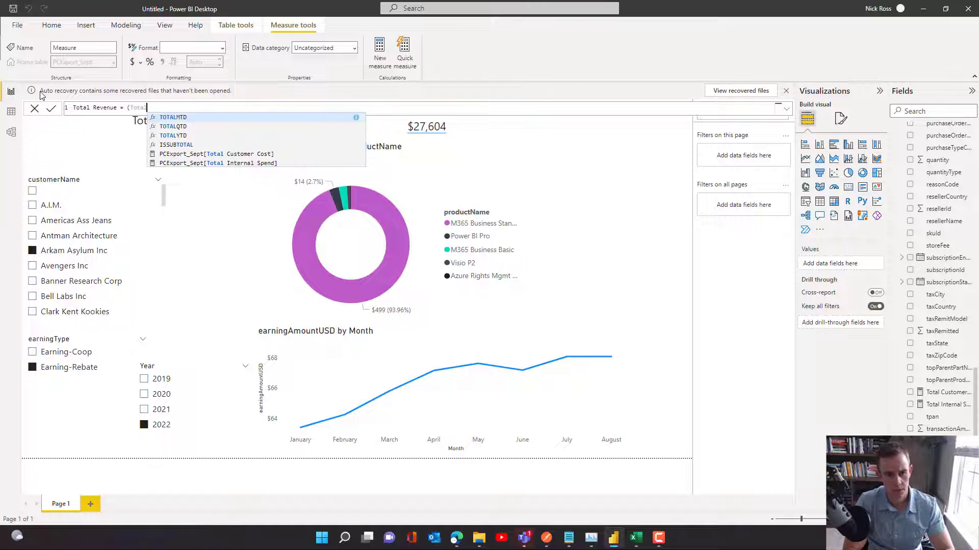
{"action": "key", "text": "Down"}
{"action": "key", "text": "Down"}
{"action": "key", "text": "Down"}
{"action": "key", "text": "Down"}
{"action": "key", "text": "Tab"}
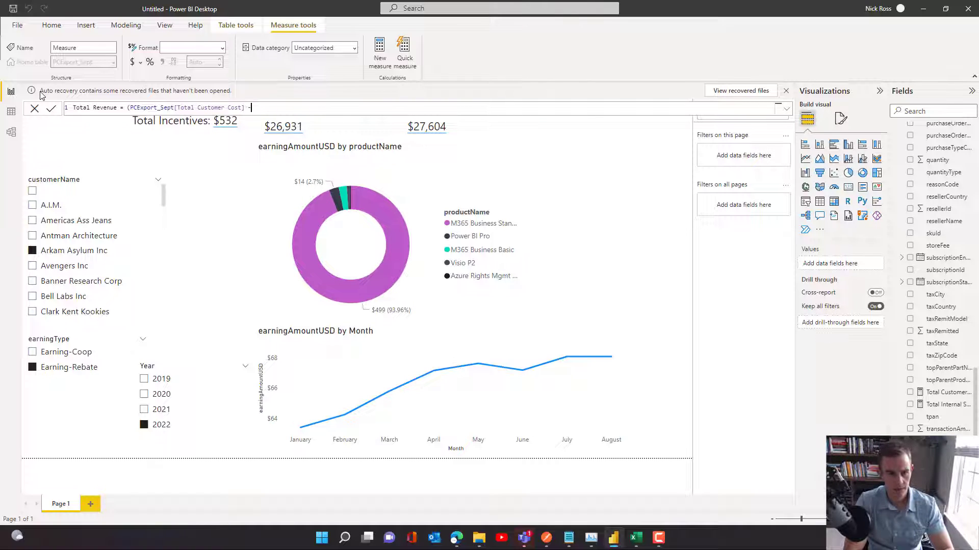
{"action": "type", "text": "- Total"}
{"action": "key", "text": "Down"}
{"action": "key", "text": "Down"}
{"action": "key", "text": "Down"}
{"action": "key", "text": "Down"}
{"action": "key", "text": "Down"}
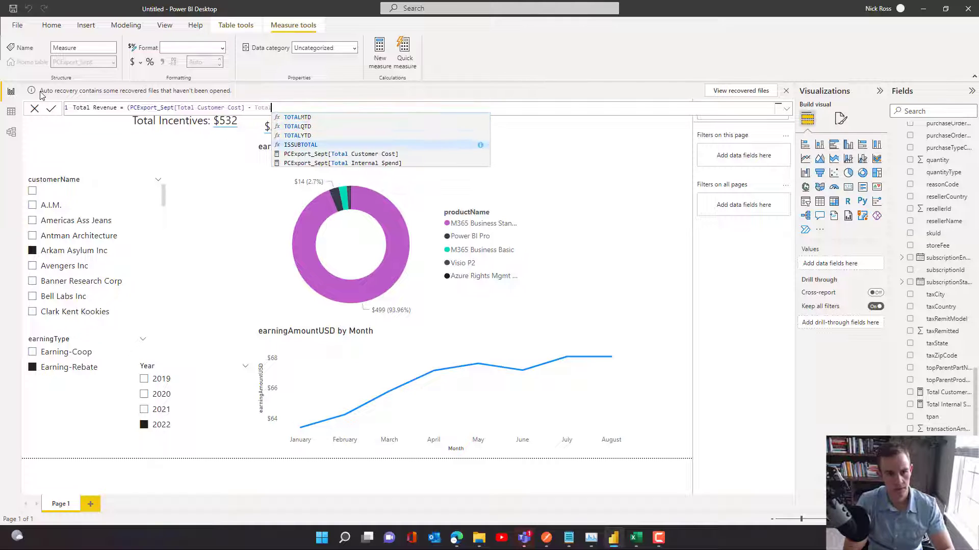
{"action": "key", "text": "Tab"}
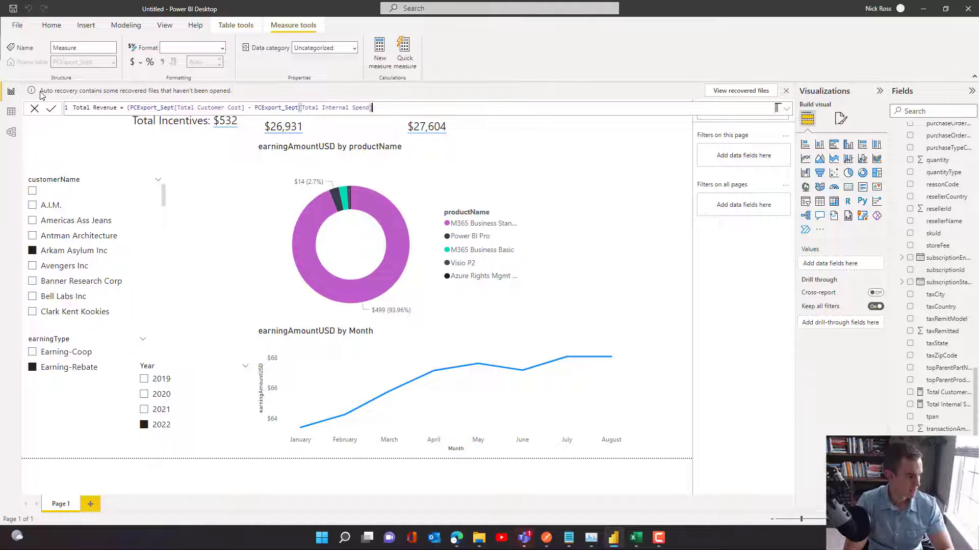
- Complete the Total Revenue formula by adding SUM(PCExport_Sept[earningAmountUSD]) and commit the measure
{"action": "type", "text": "+SUM(earn"}
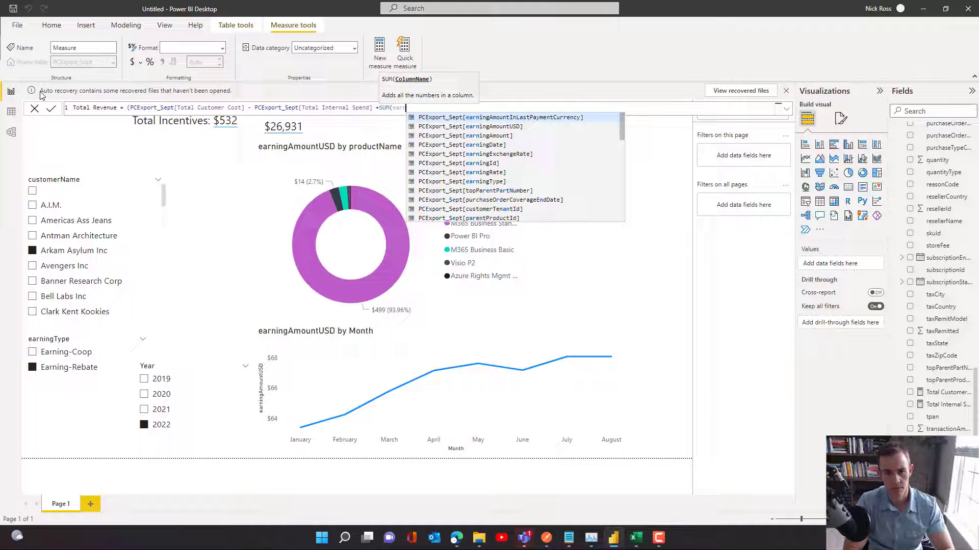
{"action": "key", "text": "Down"}
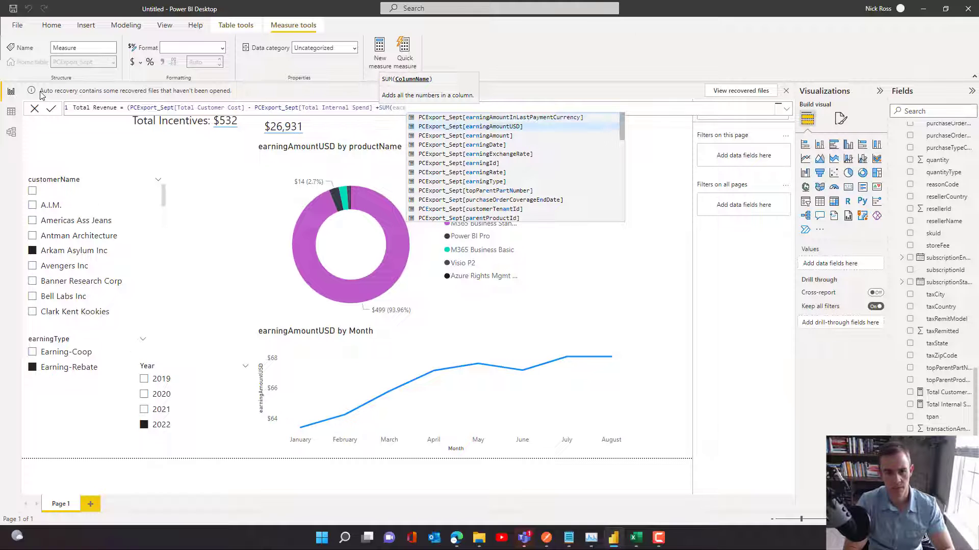
{"action": "key", "text": "Tab"}
{"action": "type", "text": ")"}
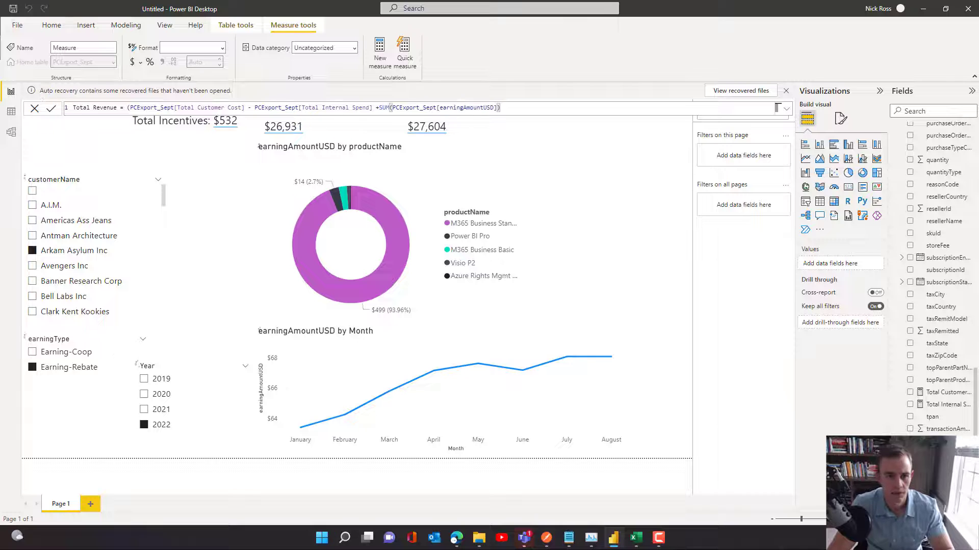
{"action": "key", "text": "Return"}
- Add a text box reading "Total Revenue:" with a dynamic total revenue value, formatted as currency with 0 decimal places, and save it
{"action": "left_click", "coordinate": [352, 51]}
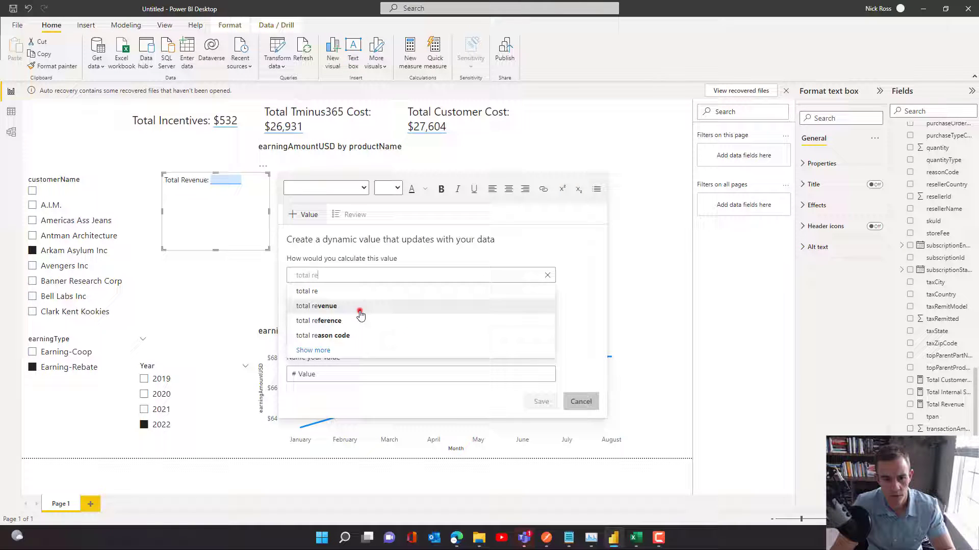
{"action": "left_click", "coordinate": [361, 313]}
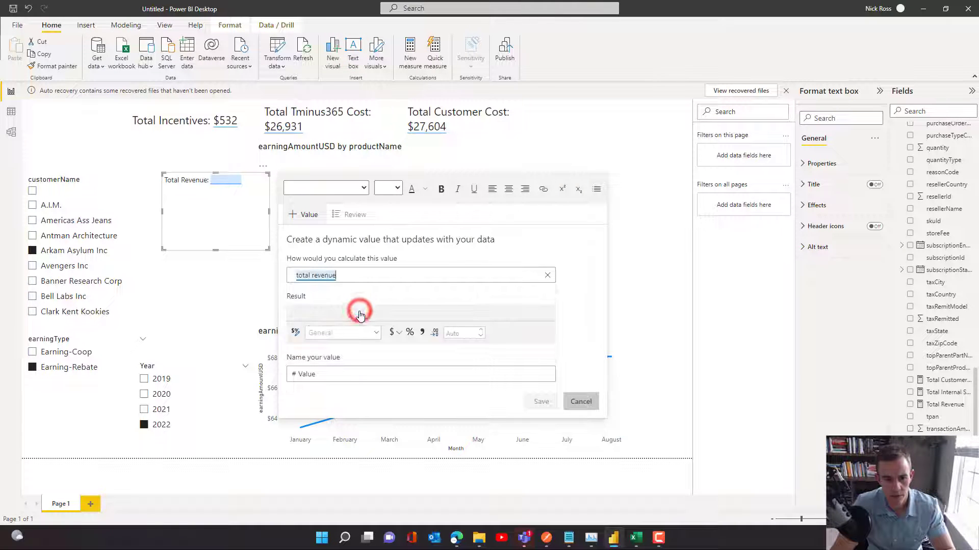
{"action": "left_click", "coordinate": [392, 332]}
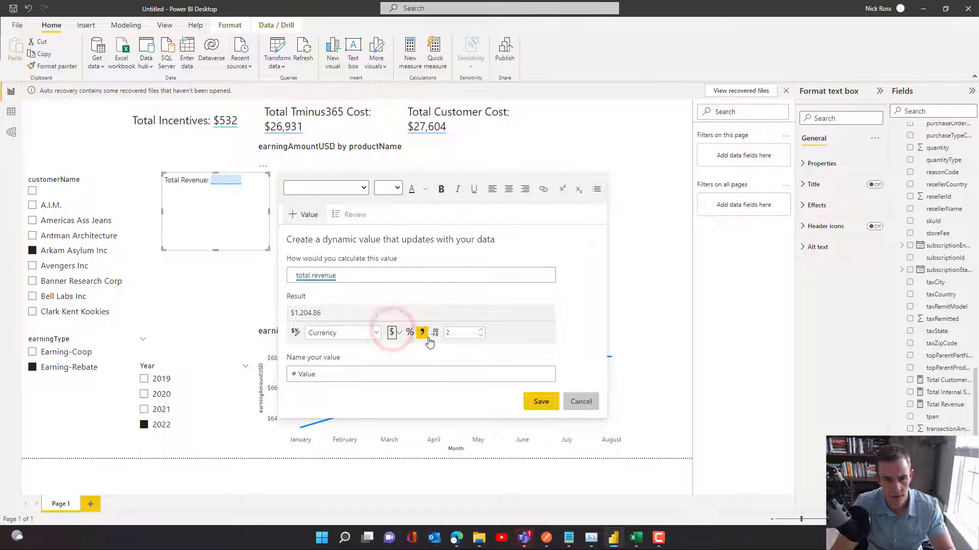
{"action": "left_click", "coordinate": [480, 336]}
{"action": "left_click", "coordinate": [481, 336]}
{"action": "left_click", "coordinate": [530, 401]}
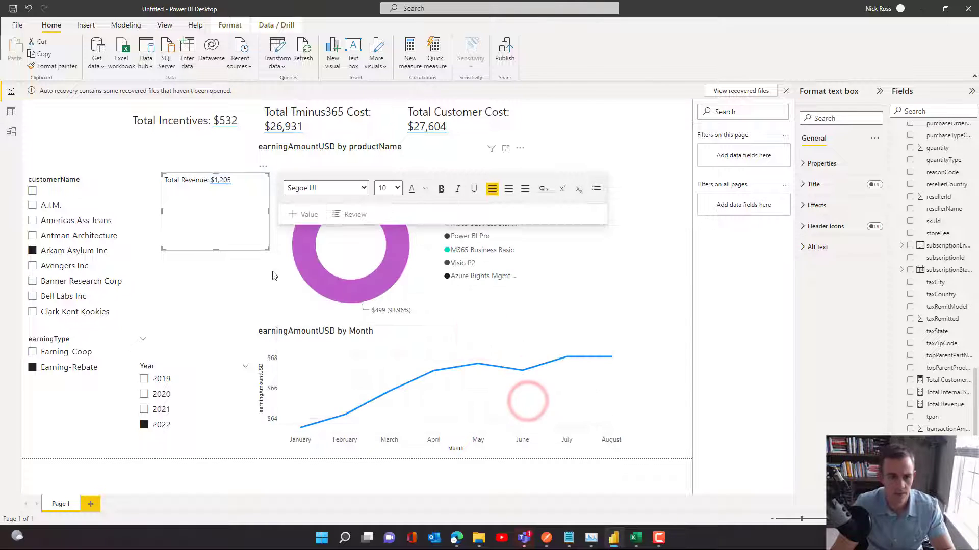
- Shrink the Total Revenue text box, enlarge its text to match the other totals, and place it beside Total Customer Cost
{"action": "left_click_drag", "start_coordinate": [268, 250], "coordinate": [239, 191]}
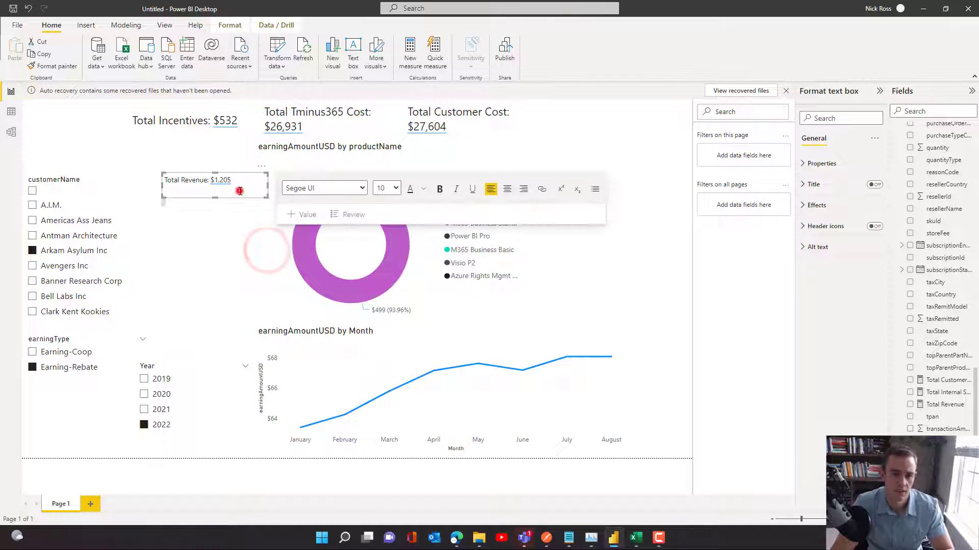
{"action": "triple_click", "coordinate": [240, 190]}
{"action": "left_click", "coordinate": [389, 188]}
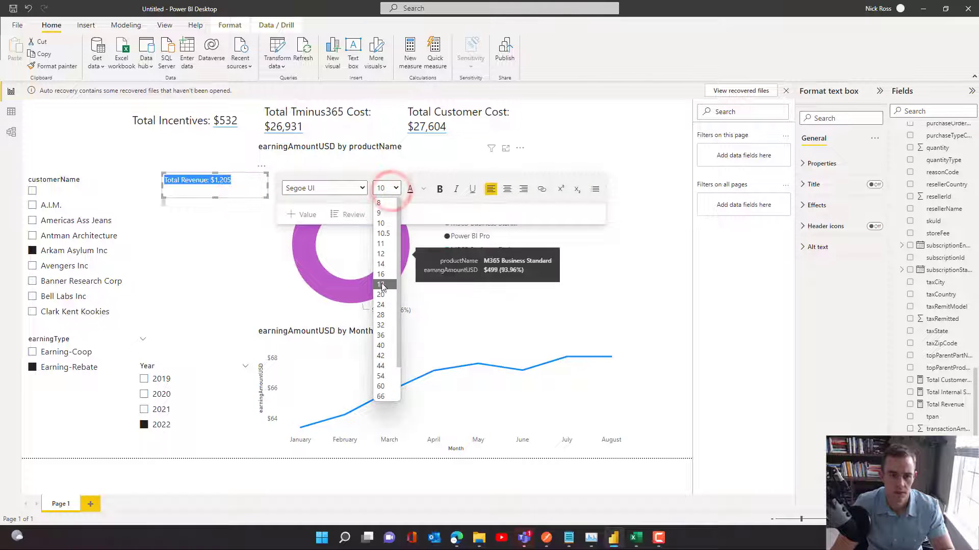
{"action": "left_click", "coordinate": [381, 316]}
{"action": "left_click", "coordinate": [602, 256]}
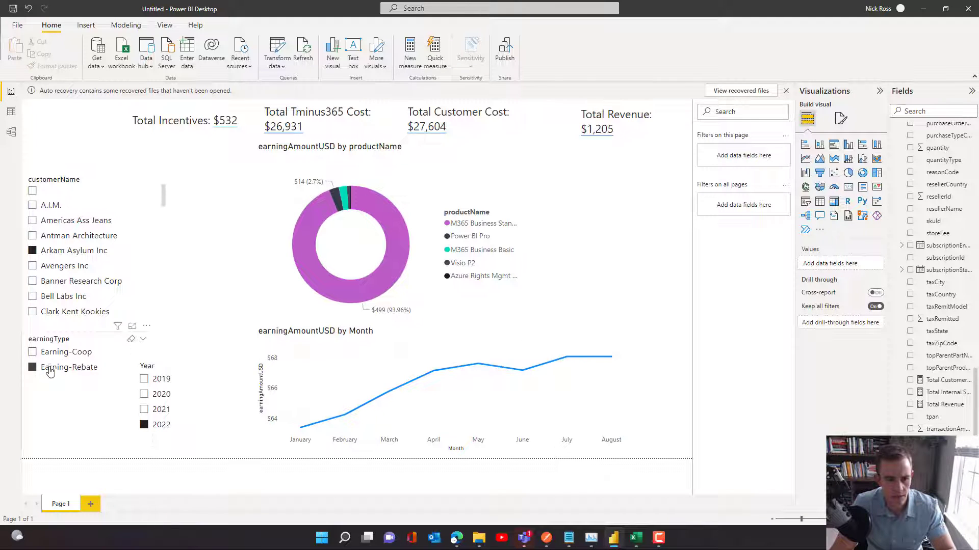
- Filter the report by customer, first Avengers Inc and then Banner Research Corp, to check how the totals respond
{"action": "left_click", "coordinate": [66, 264]}
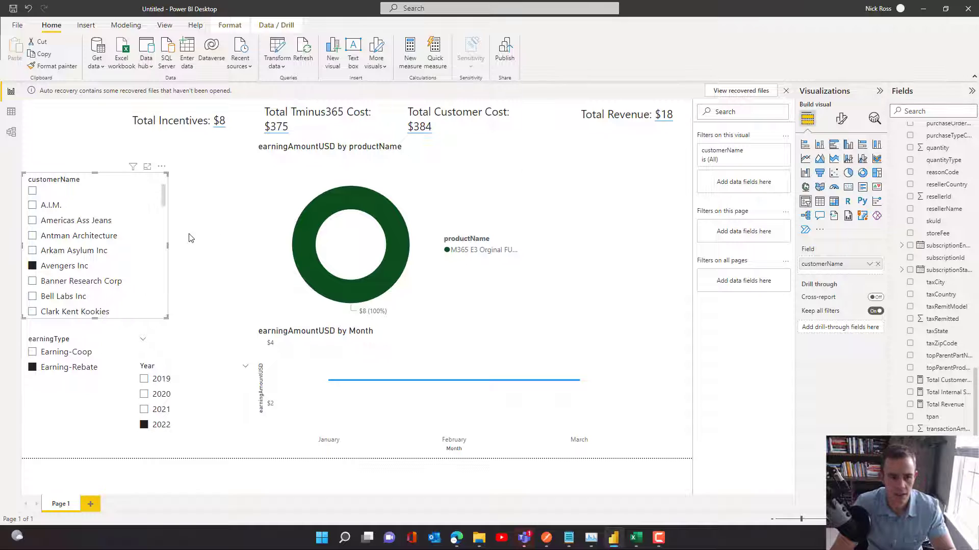
{"action": "left_click", "coordinate": [66, 281]}
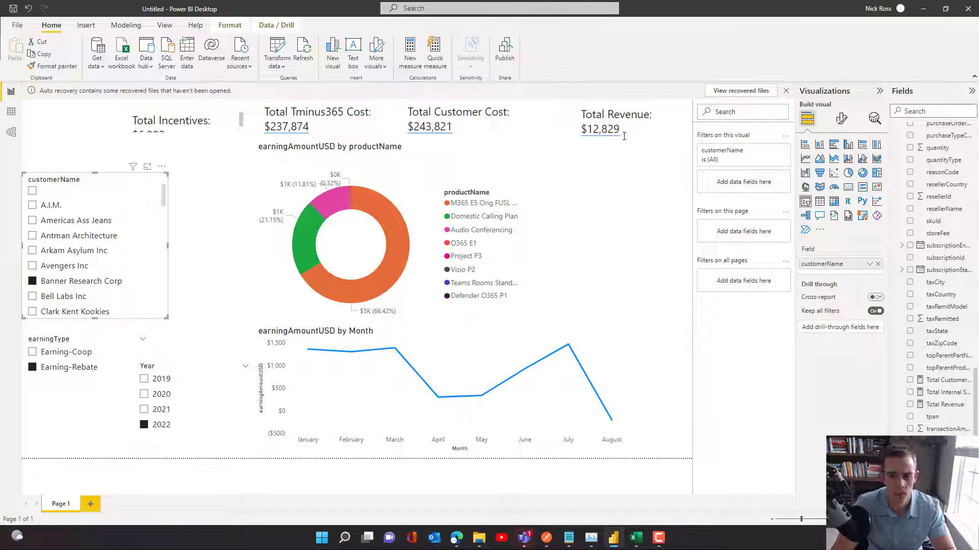
- Adjust the Total Incentives text box so its full value fits on two lines, and align it with the other totals
{"action": "left_click", "coordinate": [194, 121]}
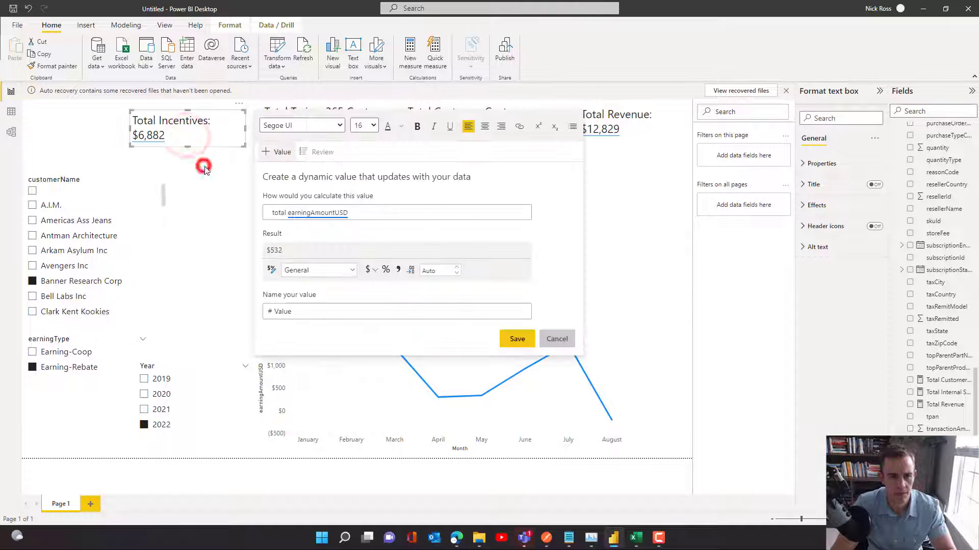
{"action": "left_click", "coordinate": [204, 169]}
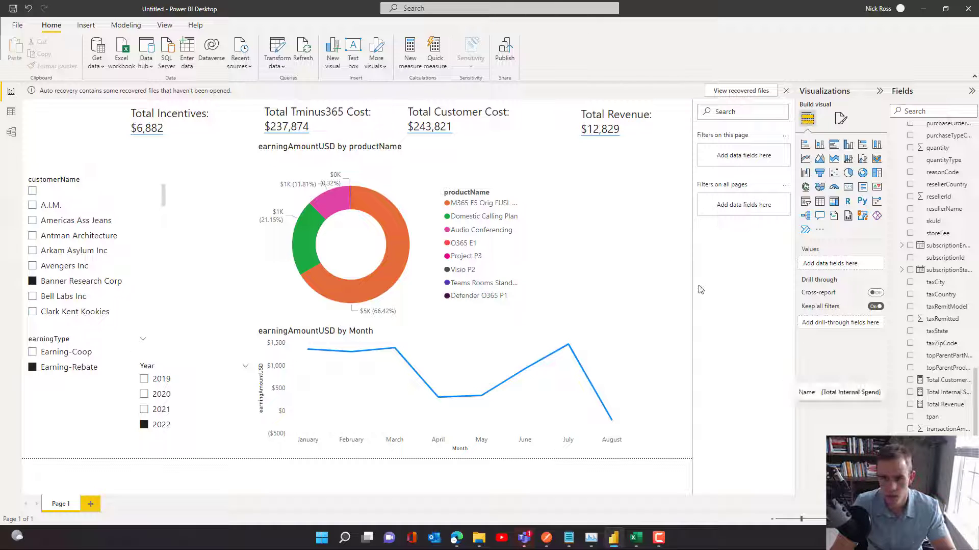
- Add a slicer for the programName field in the empty area beside the donut chart
{"action": "left_click", "coordinate": [805, 201]}
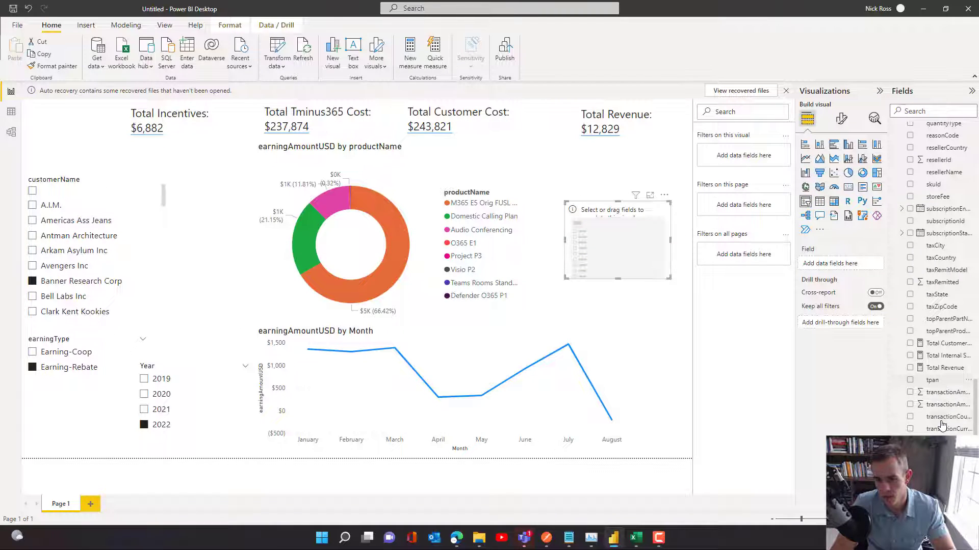
{"action": "scroll", "coordinate": [917, 331], "scroll_direction": "up", "scroll_amount": 5}
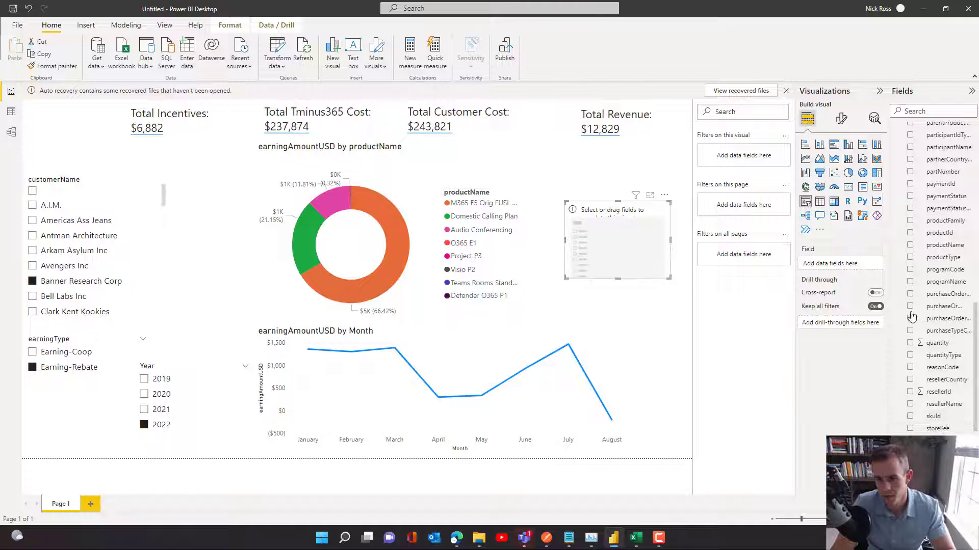
{"action": "left_click", "coordinate": [909, 282]}
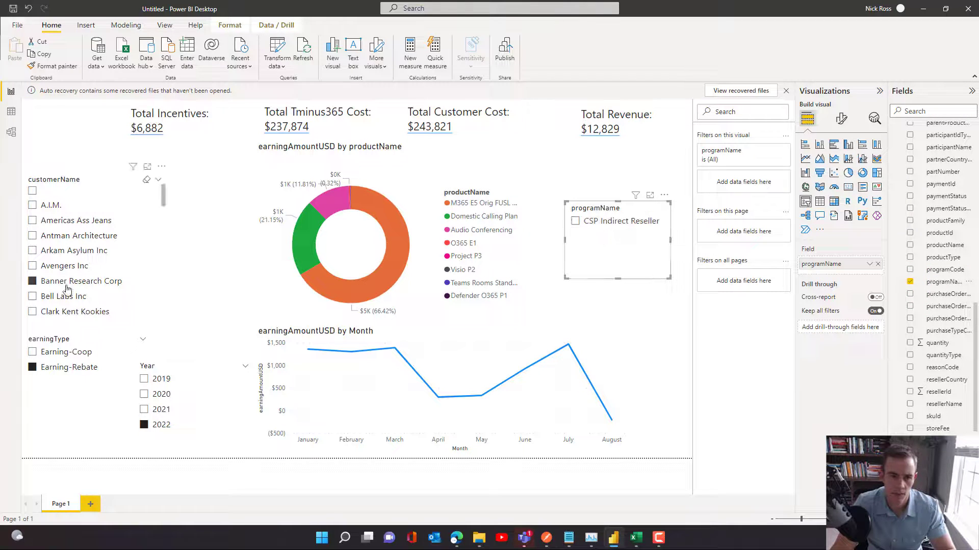
- Clear the customer, earning type and year selections so the report covers all data
{"action": "left_click", "coordinate": [53, 281]}
{"action": "left_click", "coordinate": [53, 281]}
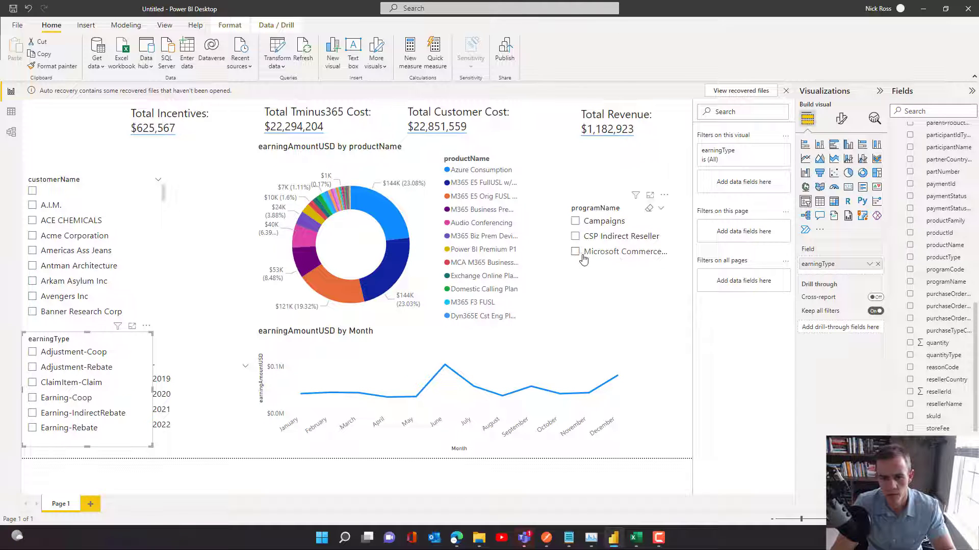